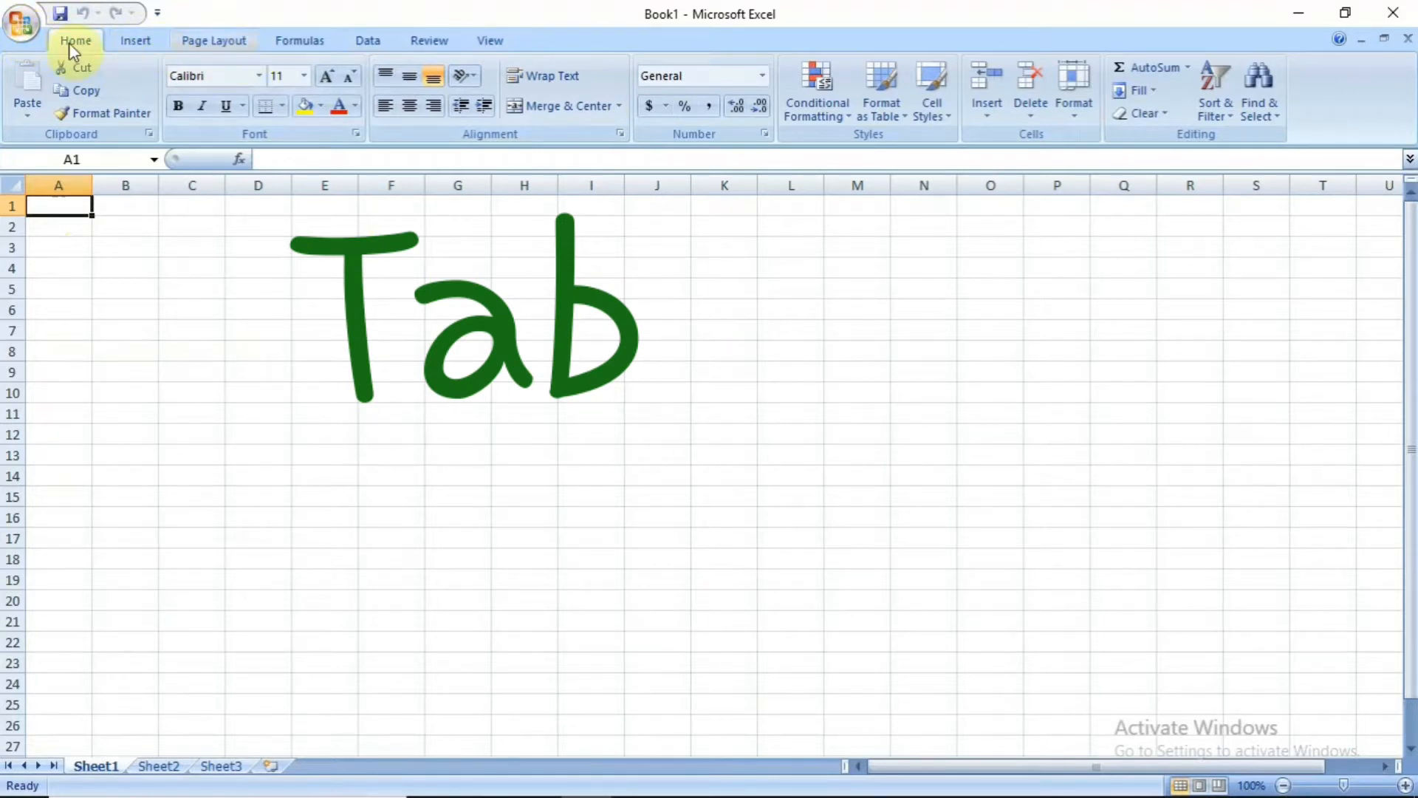
- Examine the commands offered under Insert, Page Layout, Formulas, Data, Review and View, ending on the Home commands
{"action": "left_click", "coordinate": [138, 42]}
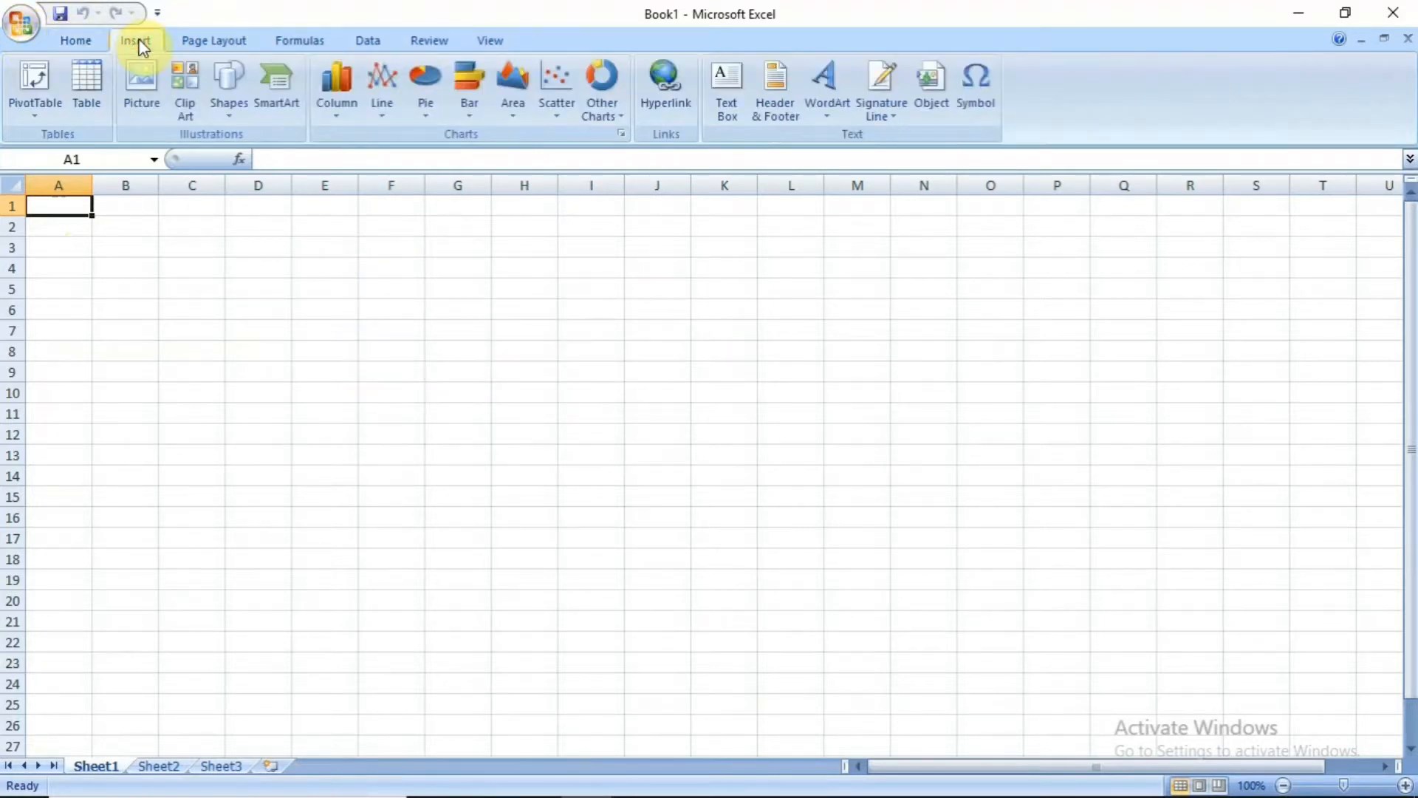
{"action": "left_click", "coordinate": [71, 41]}
{"action": "left_click", "coordinate": [128, 42]}
{"action": "left_click", "coordinate": [215, 46]}
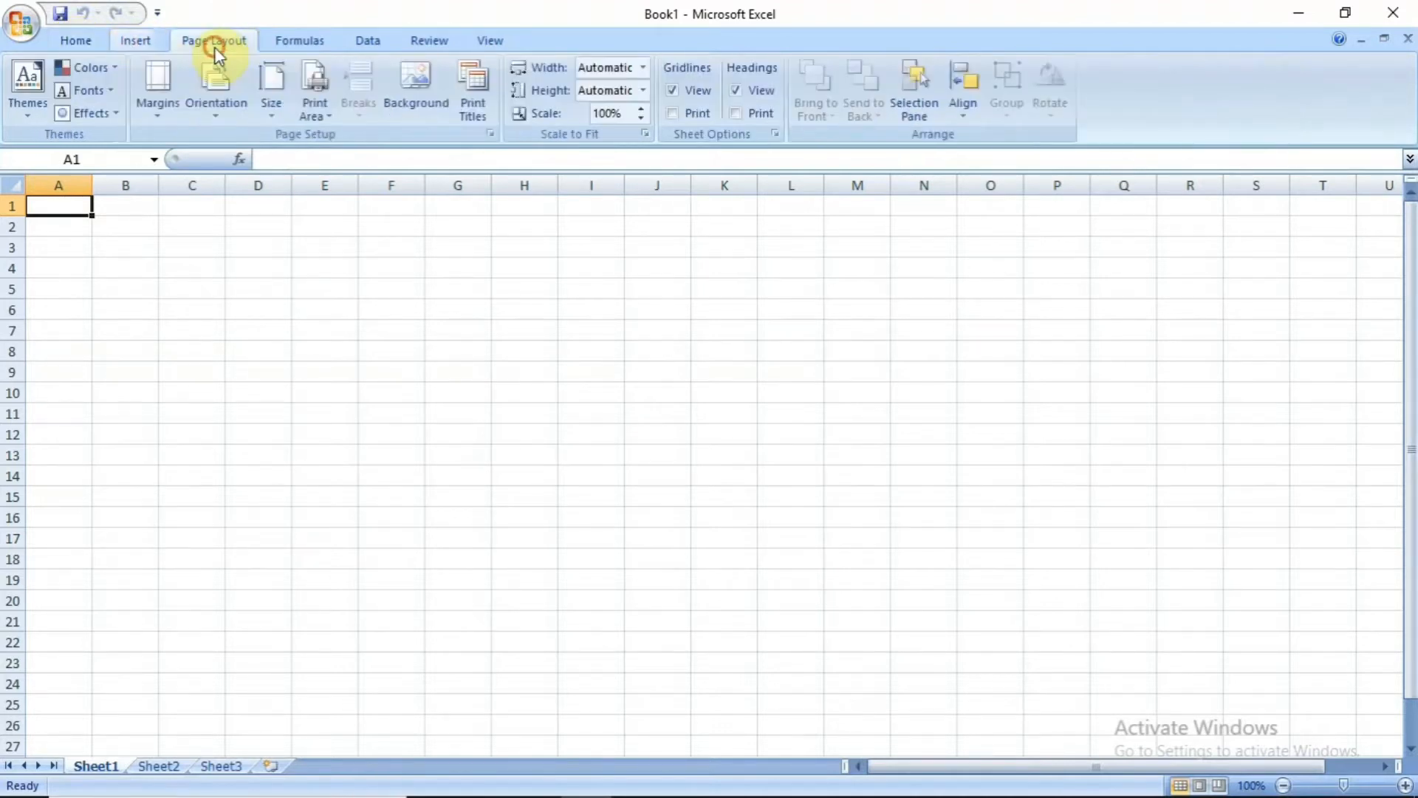
{"action": "left_click", "coordinate": [312, 46]}
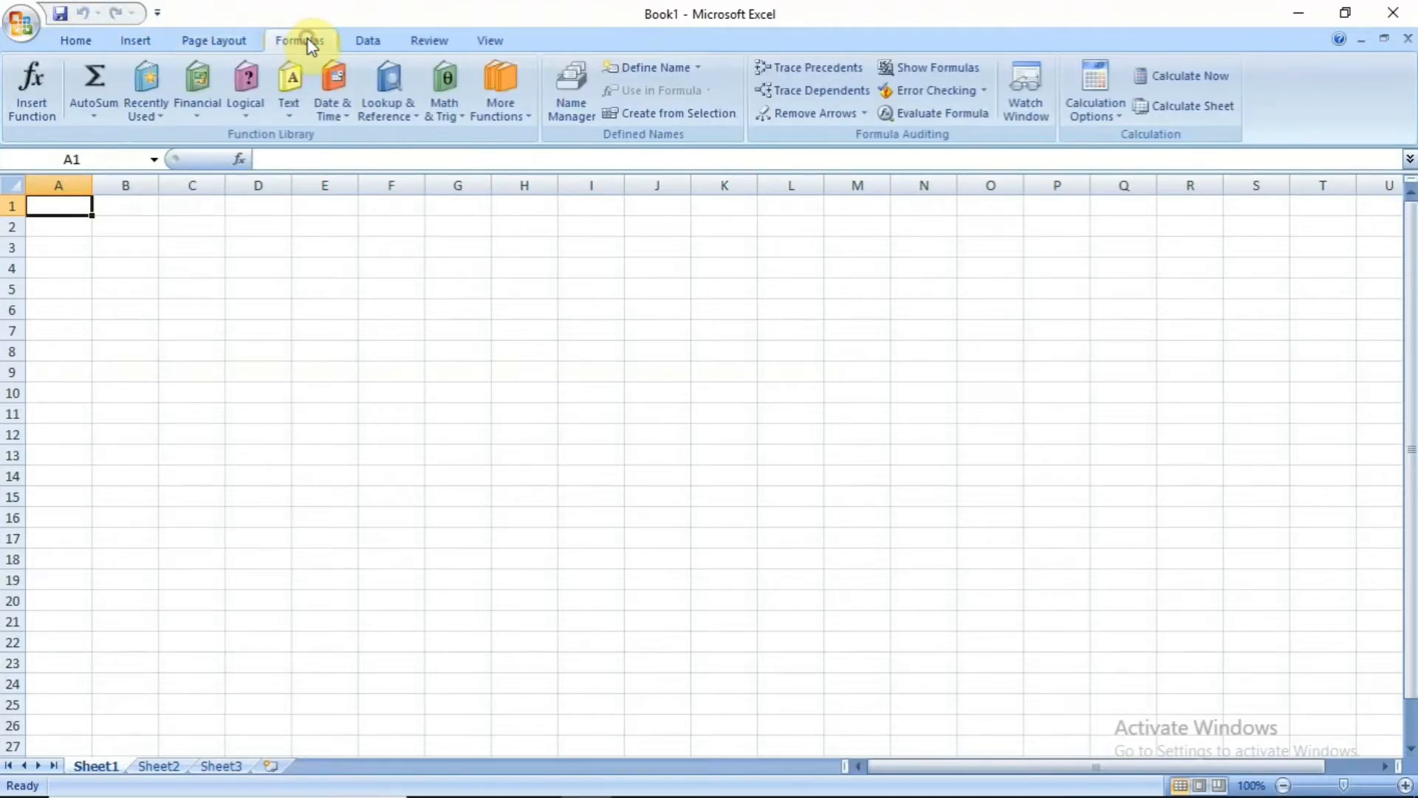
{"action": "left_click", "coordinate": [363, 47]}
{"action": "left_click", "coordinate": [431, 52]}
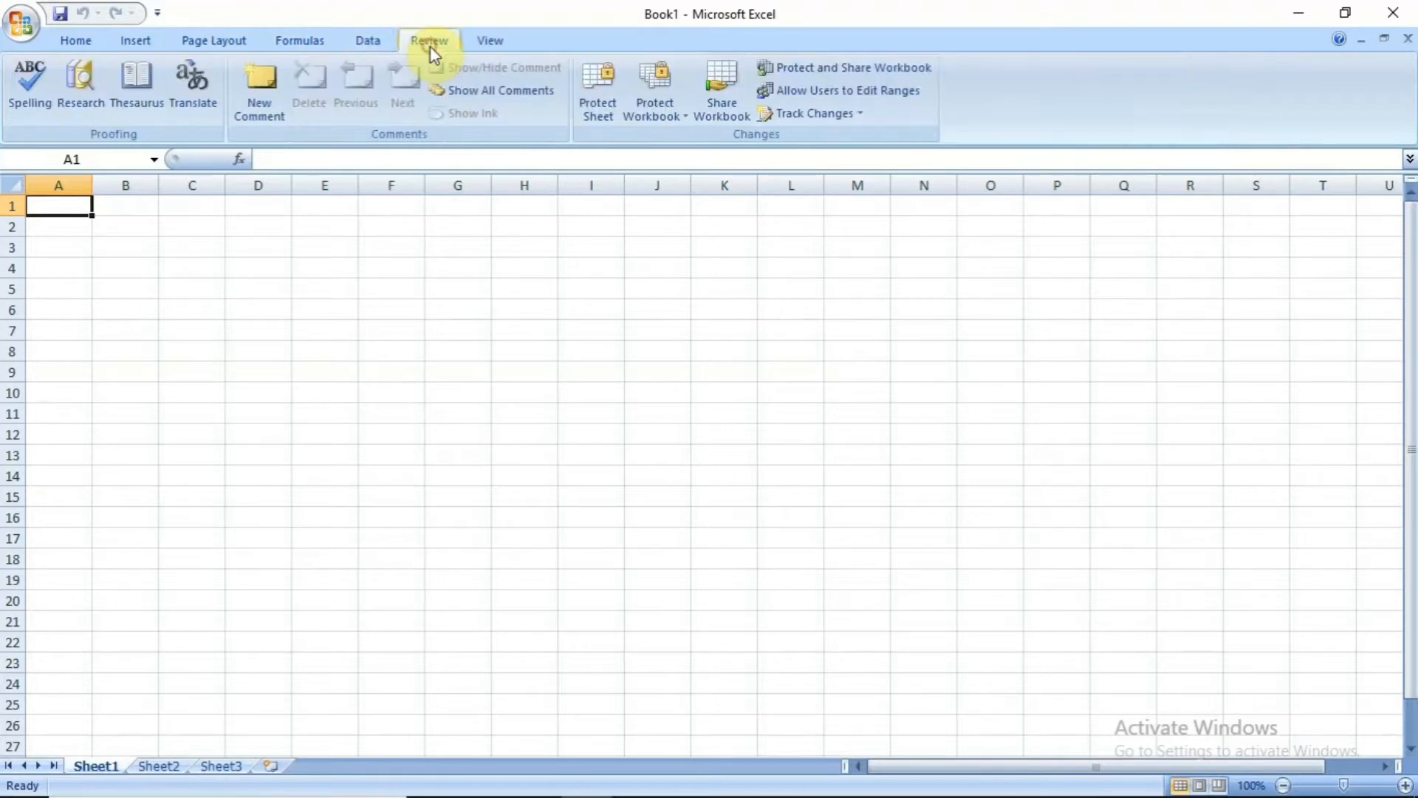
{"action": "left_click", "coordinate": [490, 42]}
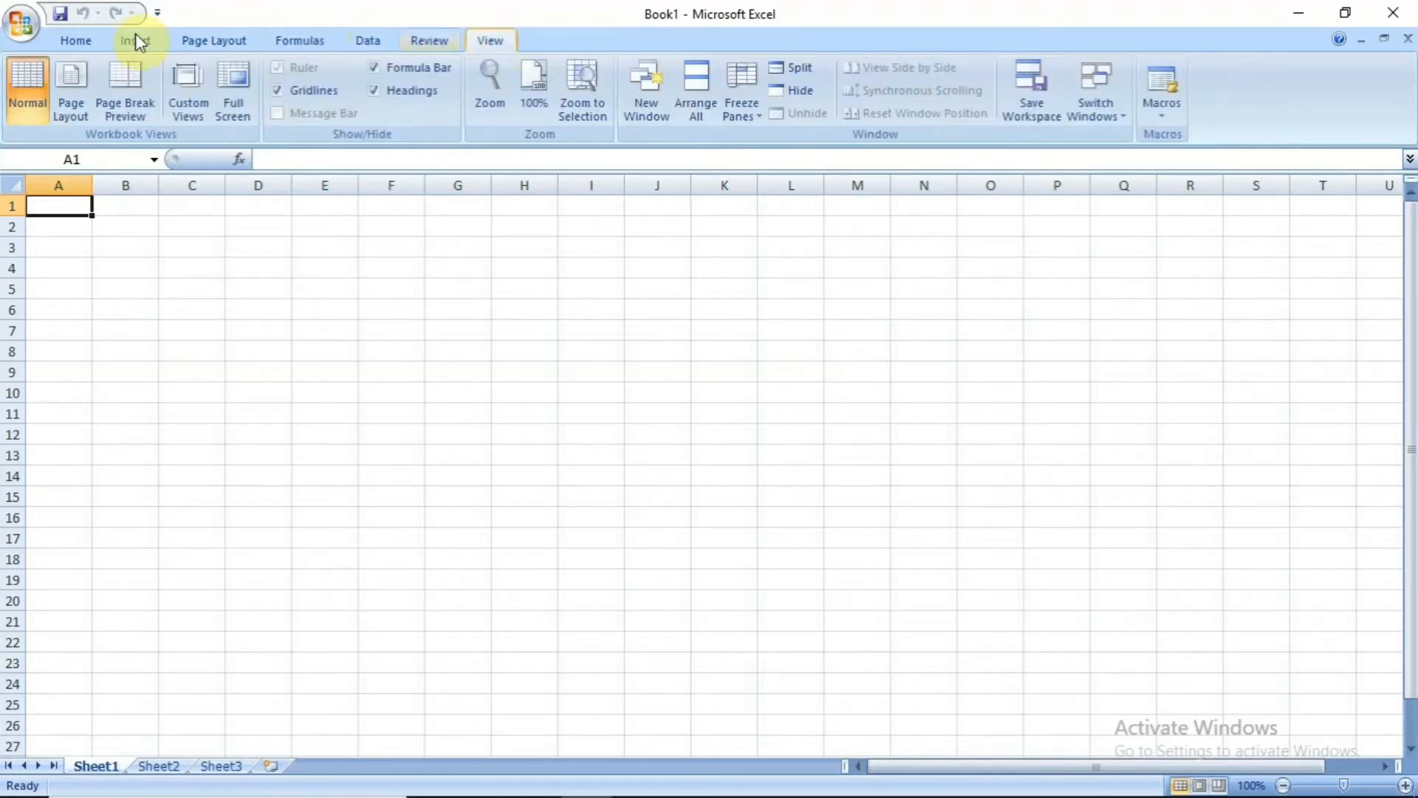
{"action": "left_click", "coordinate": [88, 38]}
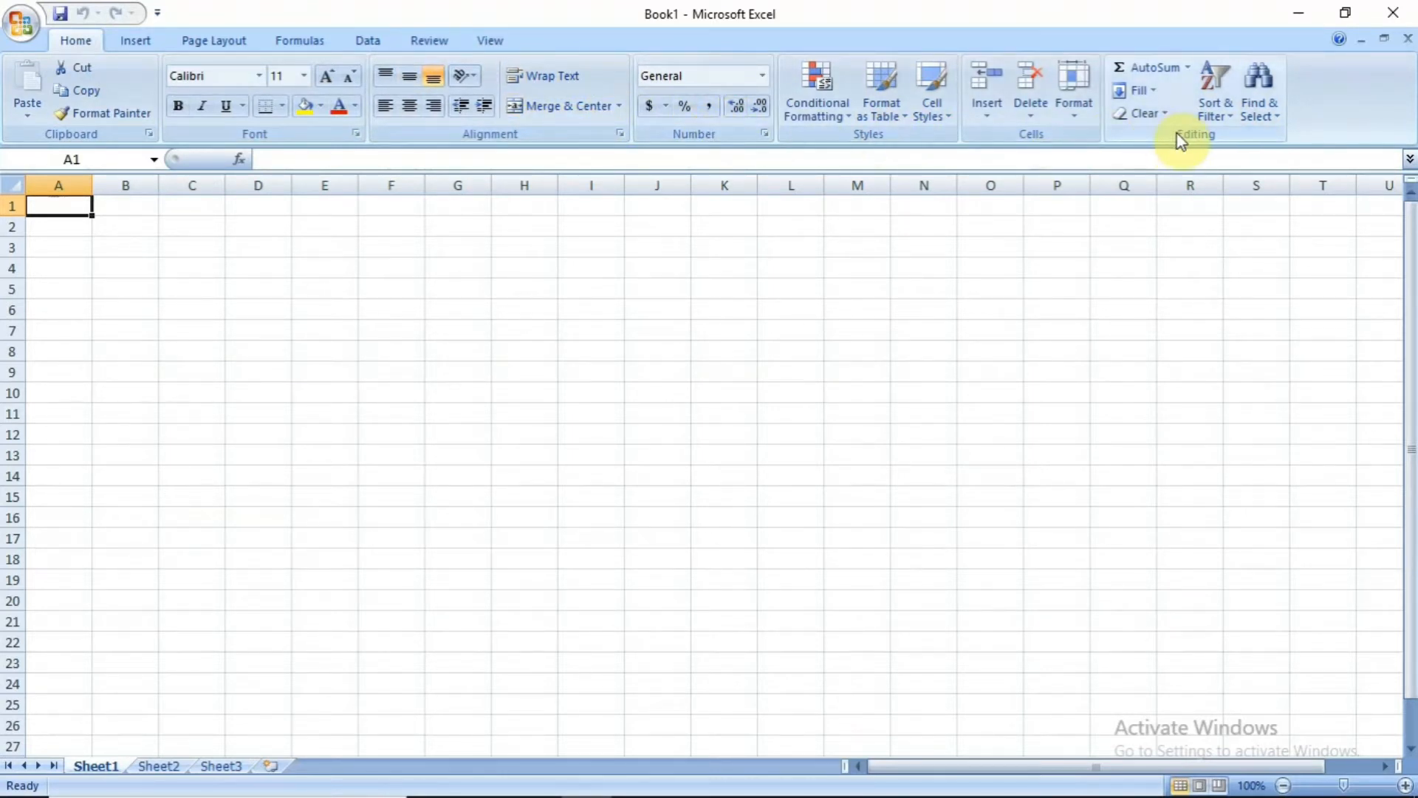
- Review the command groups of each ribbon category from Insert through View once more and return to Home
{"action": "left_click", "coordinate": [130, 44]}
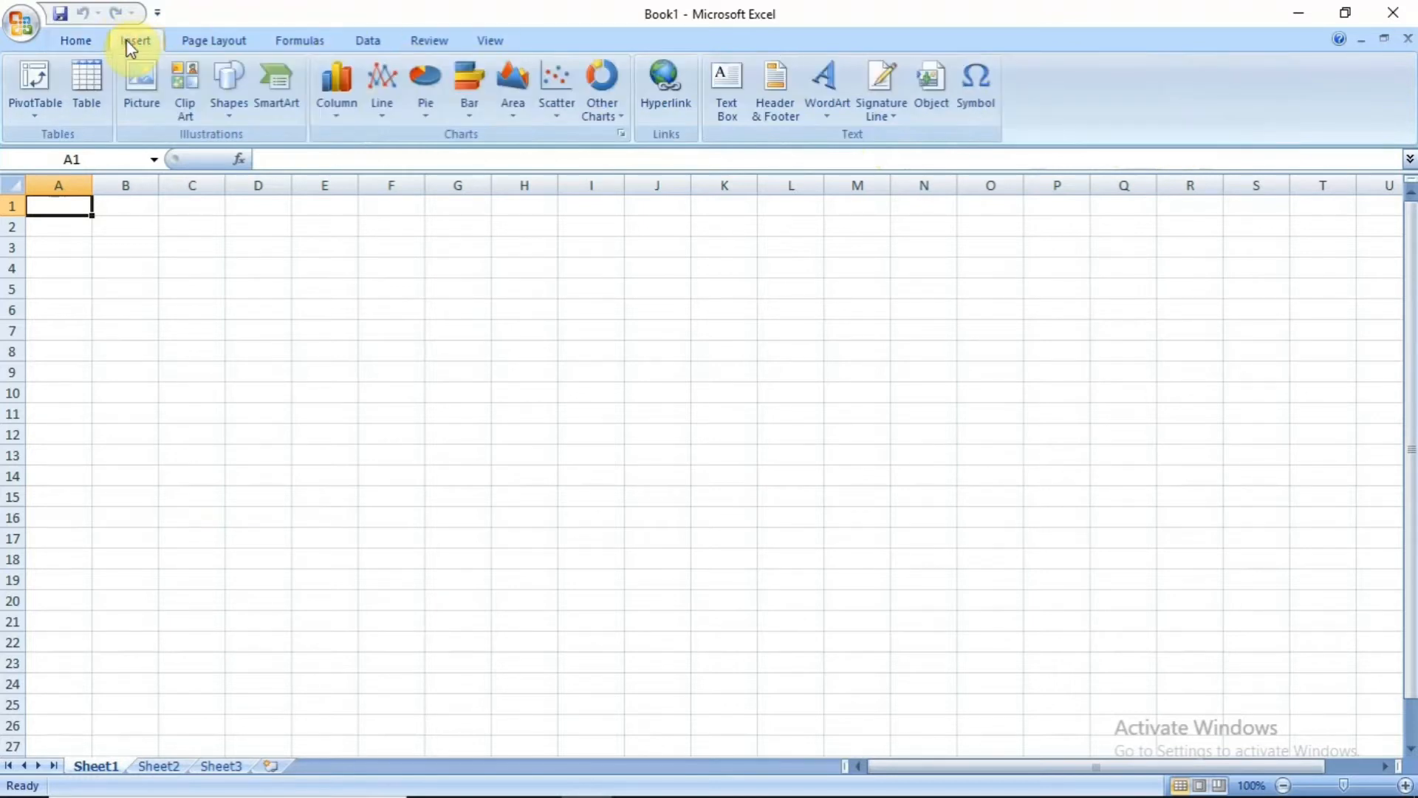
{"action": "left_click", "coordinate": [230, 40]}
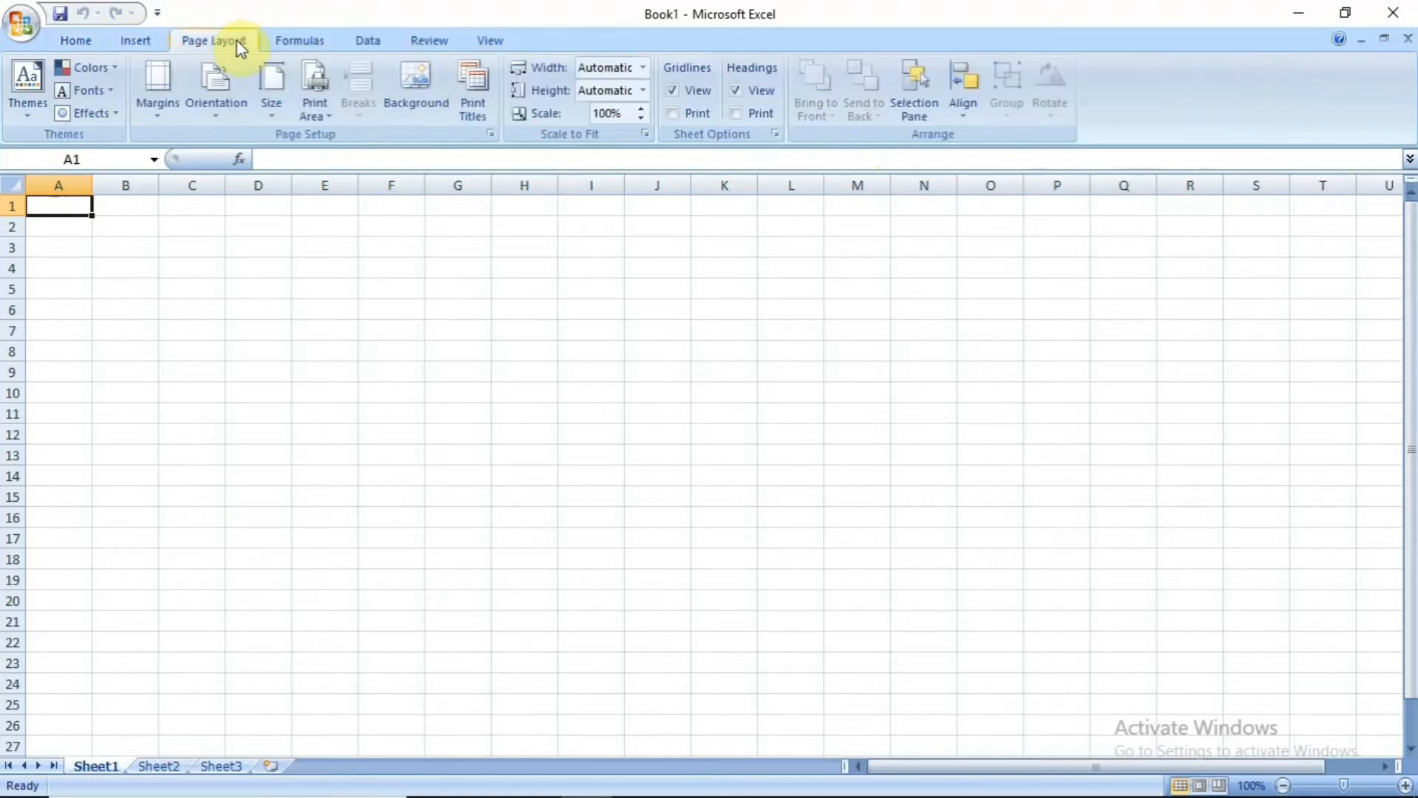
{"action": "left_click", "coordinate": [300, 41]}
{"action": "left_click", "coordinate": [360, 41]}
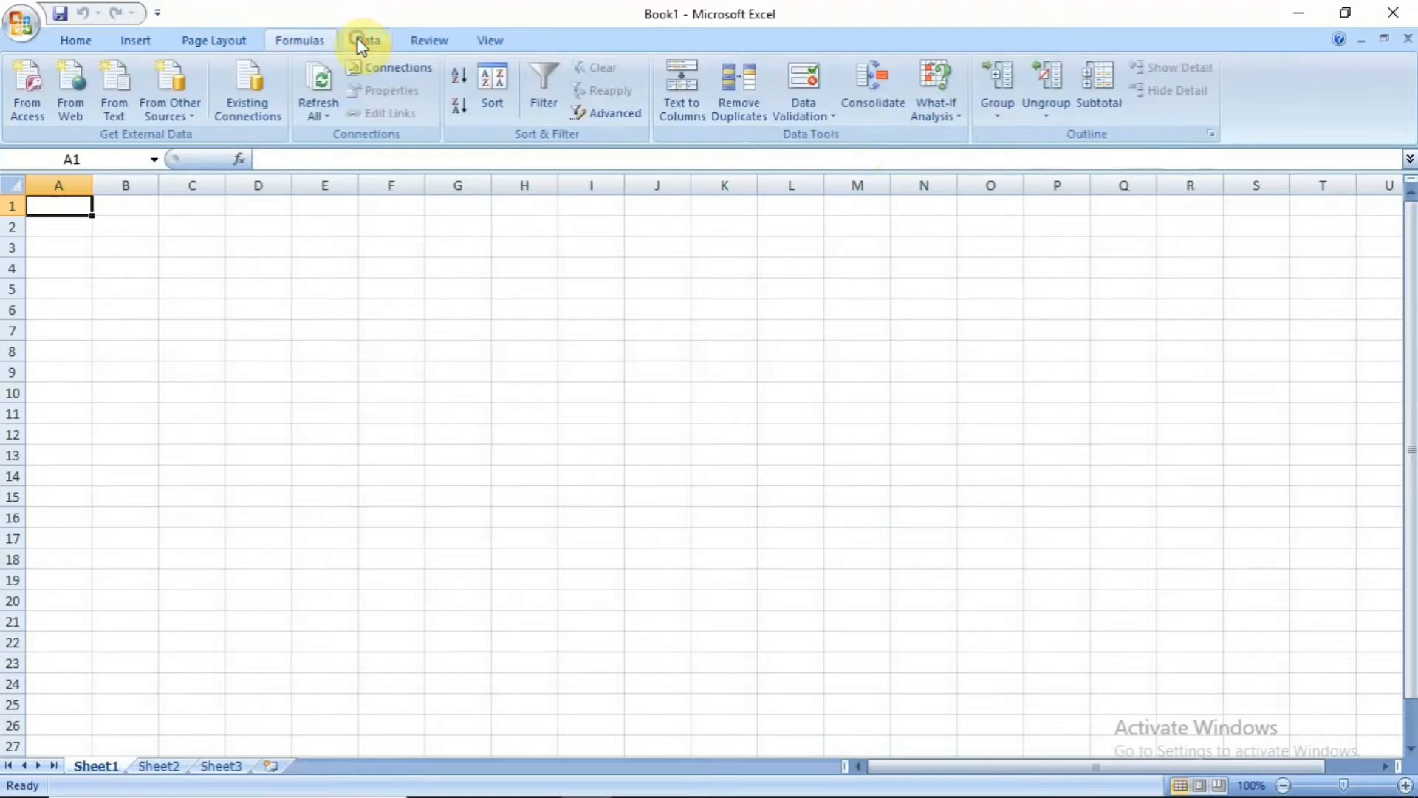
{"action": "left_click", "coordinate": [412, 39]}
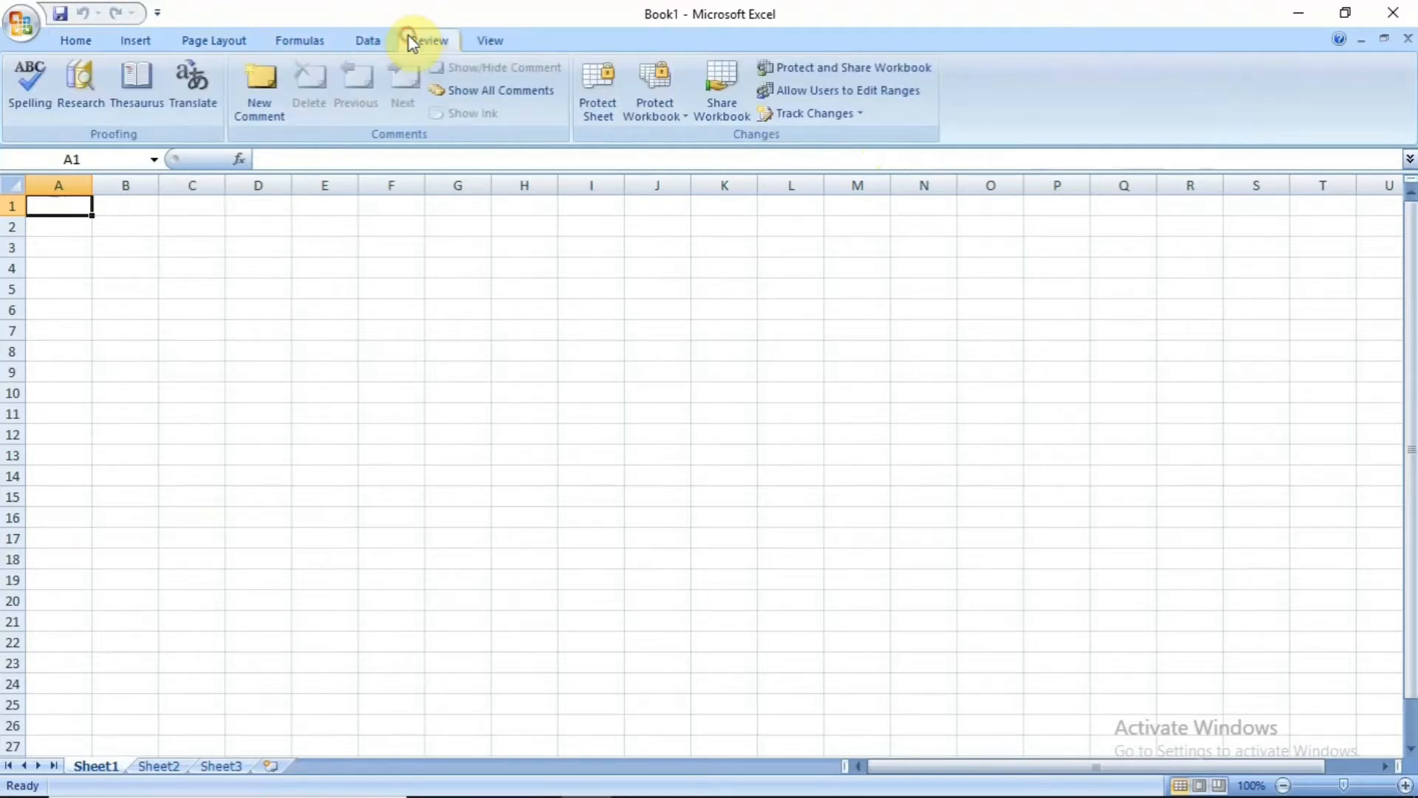
{"action": "left_click", "coordinate": [476, 38]}
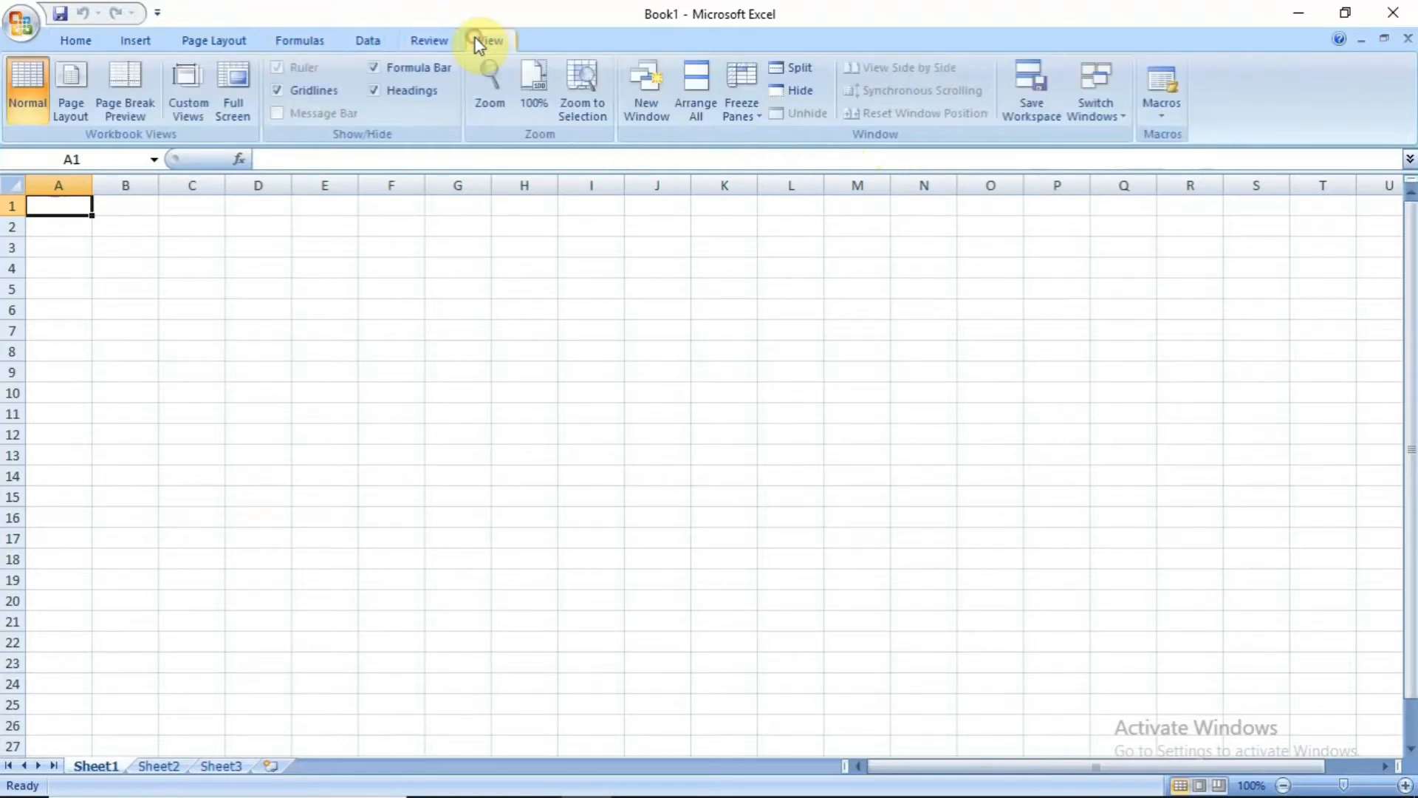
{"action": "left_click", "coordinate": [78, 45]}
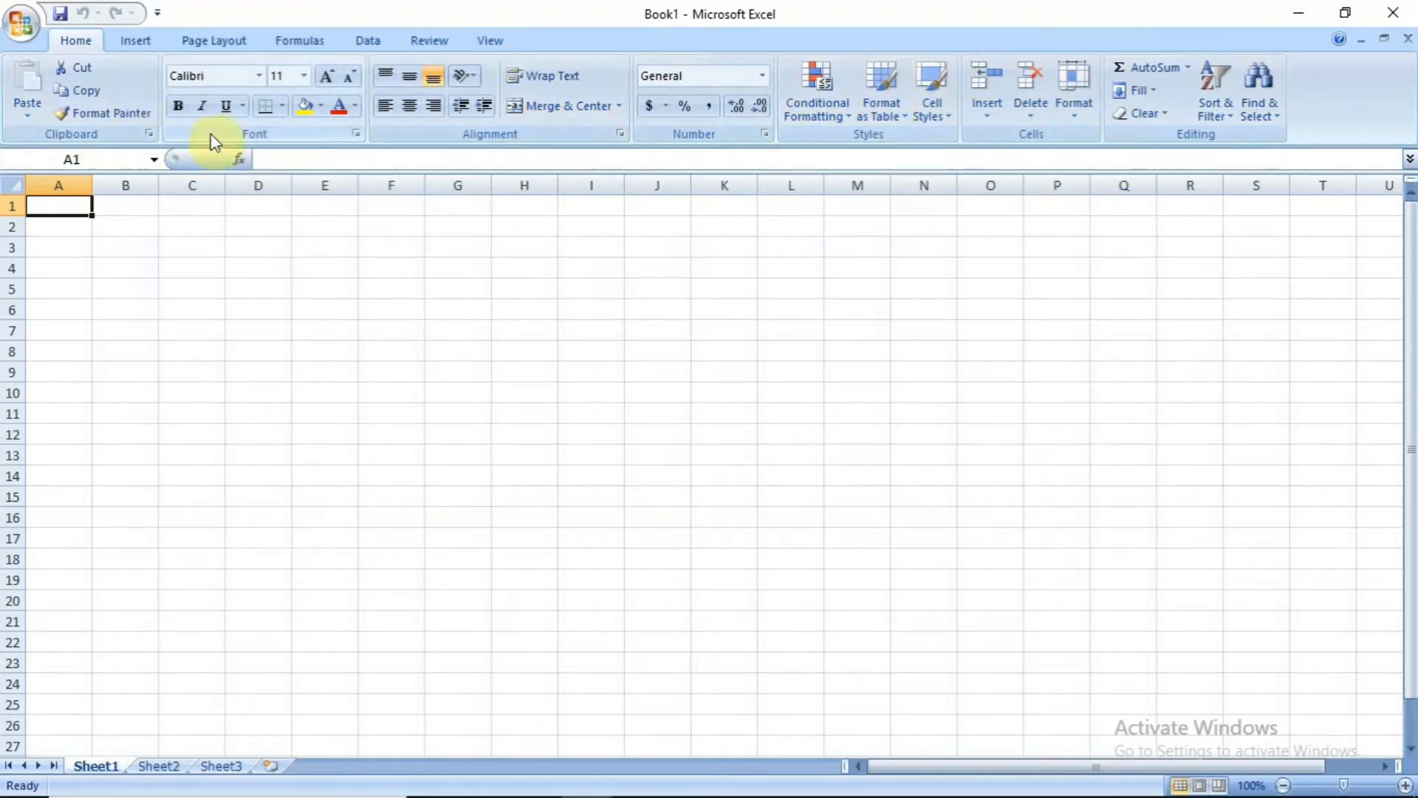
- Inspect the Clipboard pane and the Font and Alignment settings of Format Cells, closing each without making changes
{"action": "left_click", "coordinate": [148, 133]}
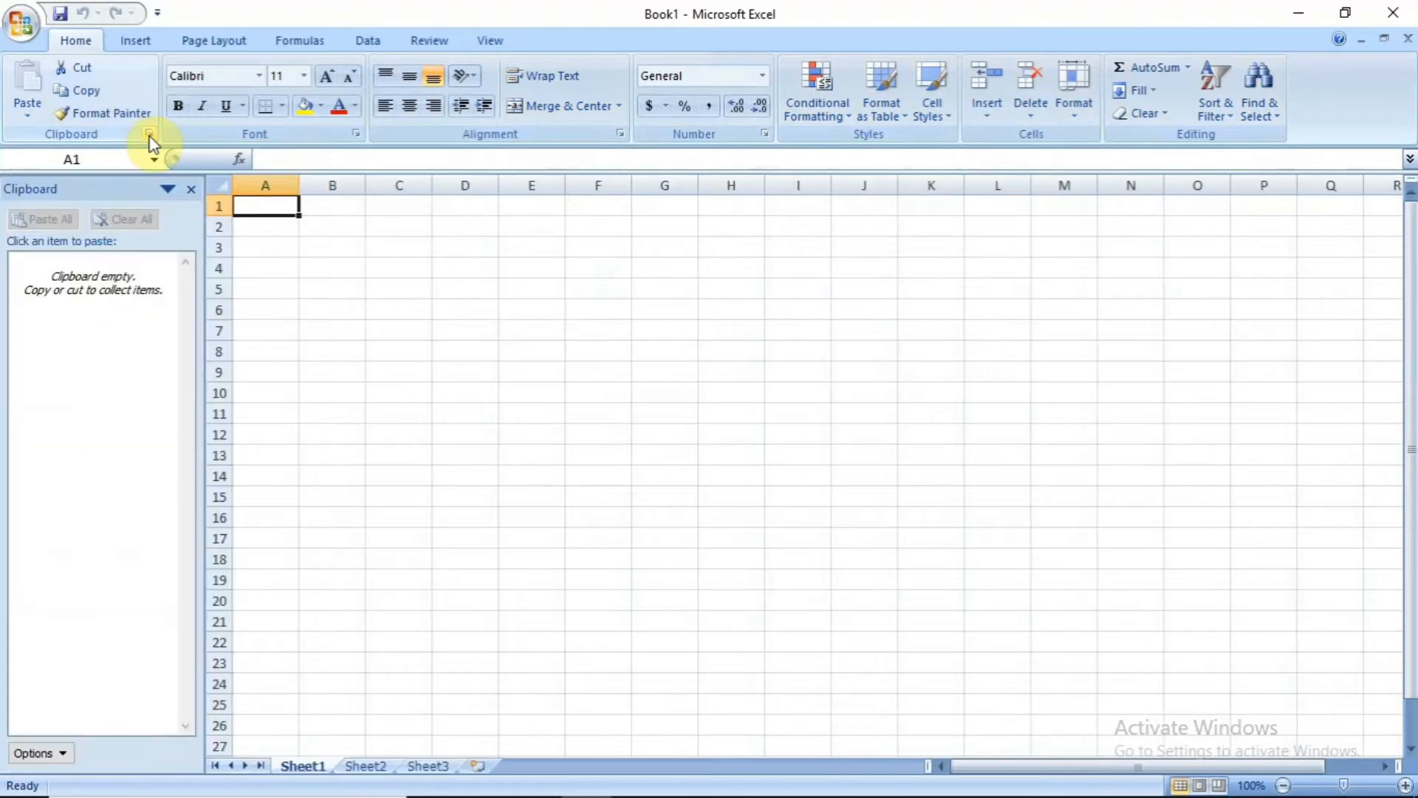
{"action": "left_click", "coordinate": [190, 189]}
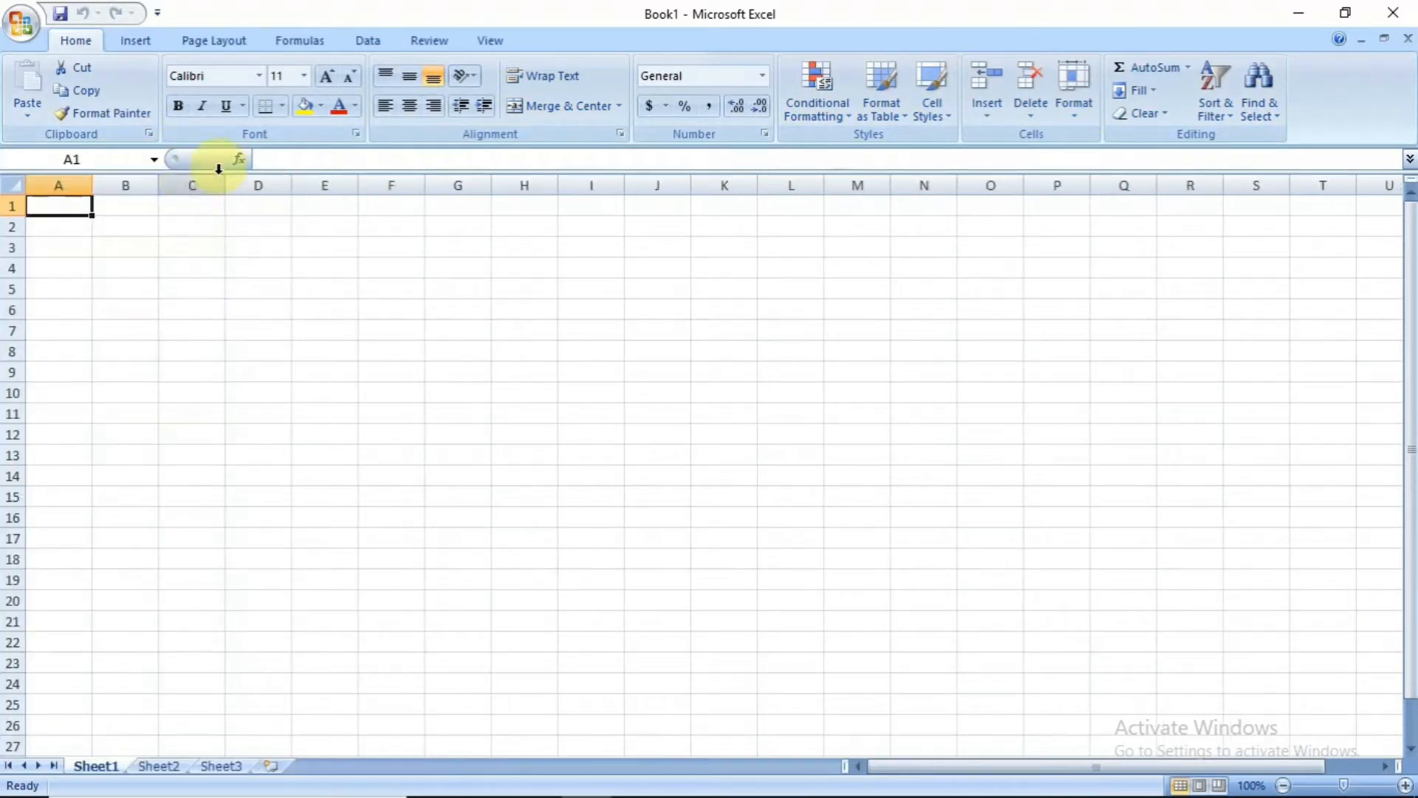
{"action": "left_click", "coordinate": [357, 135]}
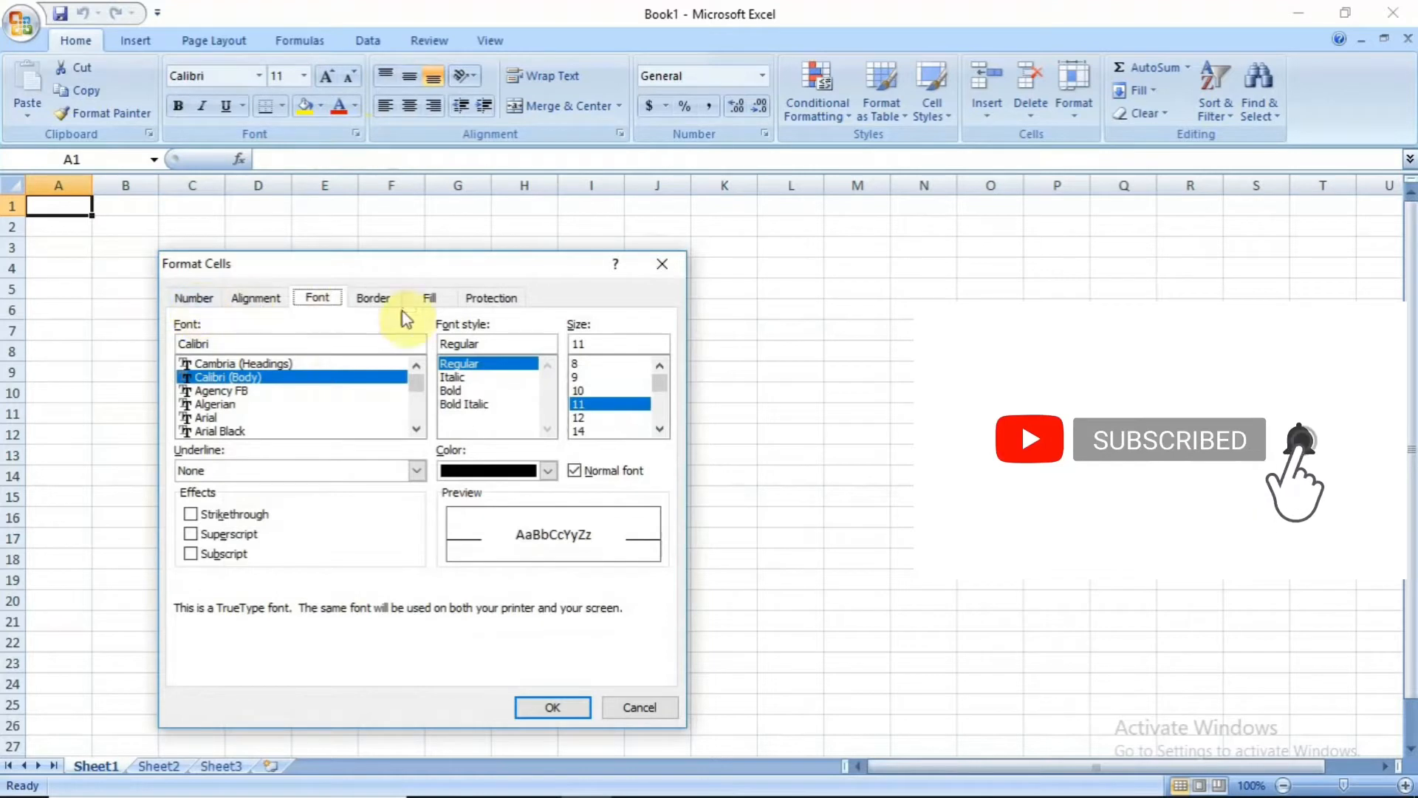
{"action": "left_click", "coordinate": [662, 265]}
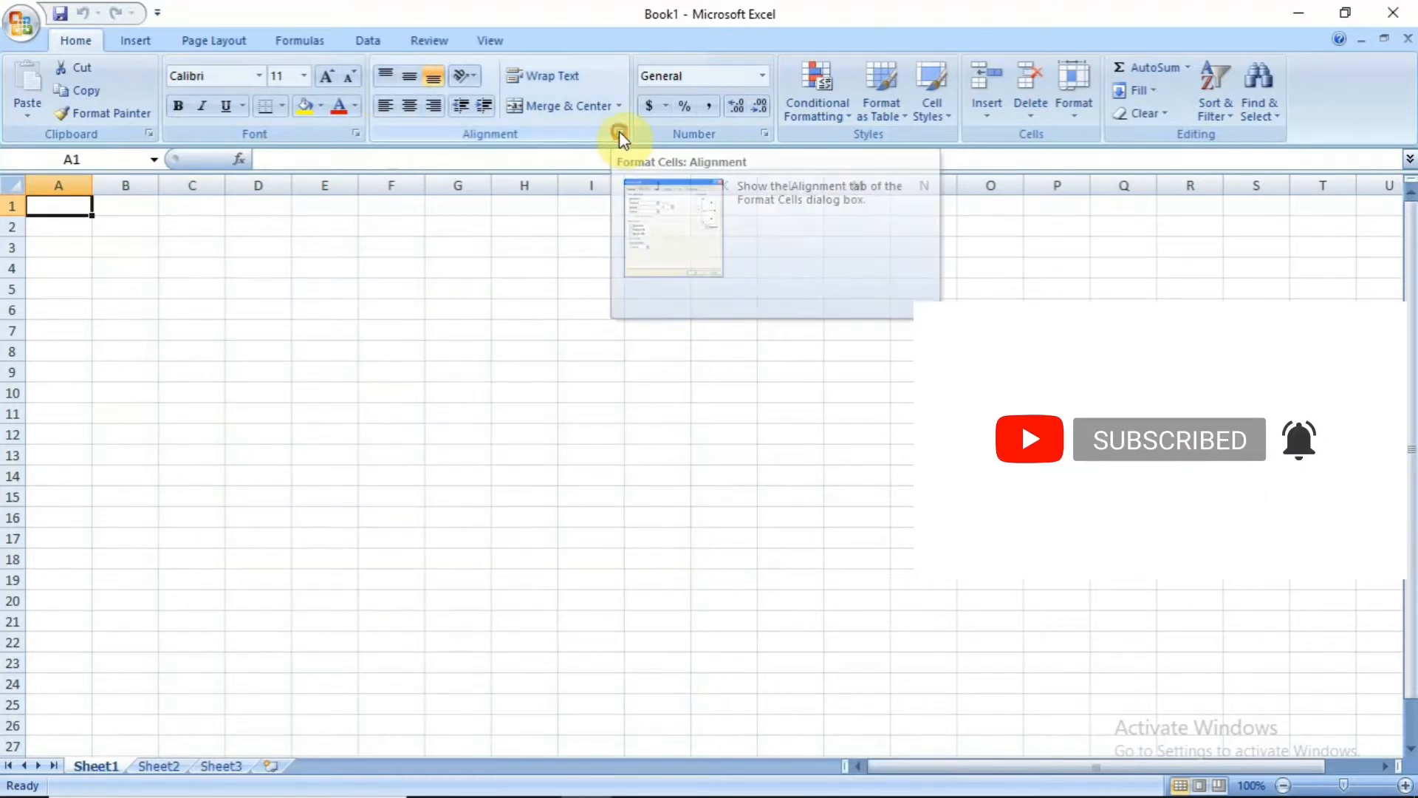
{"action": "left_click", "coordinate": [619, 134]}
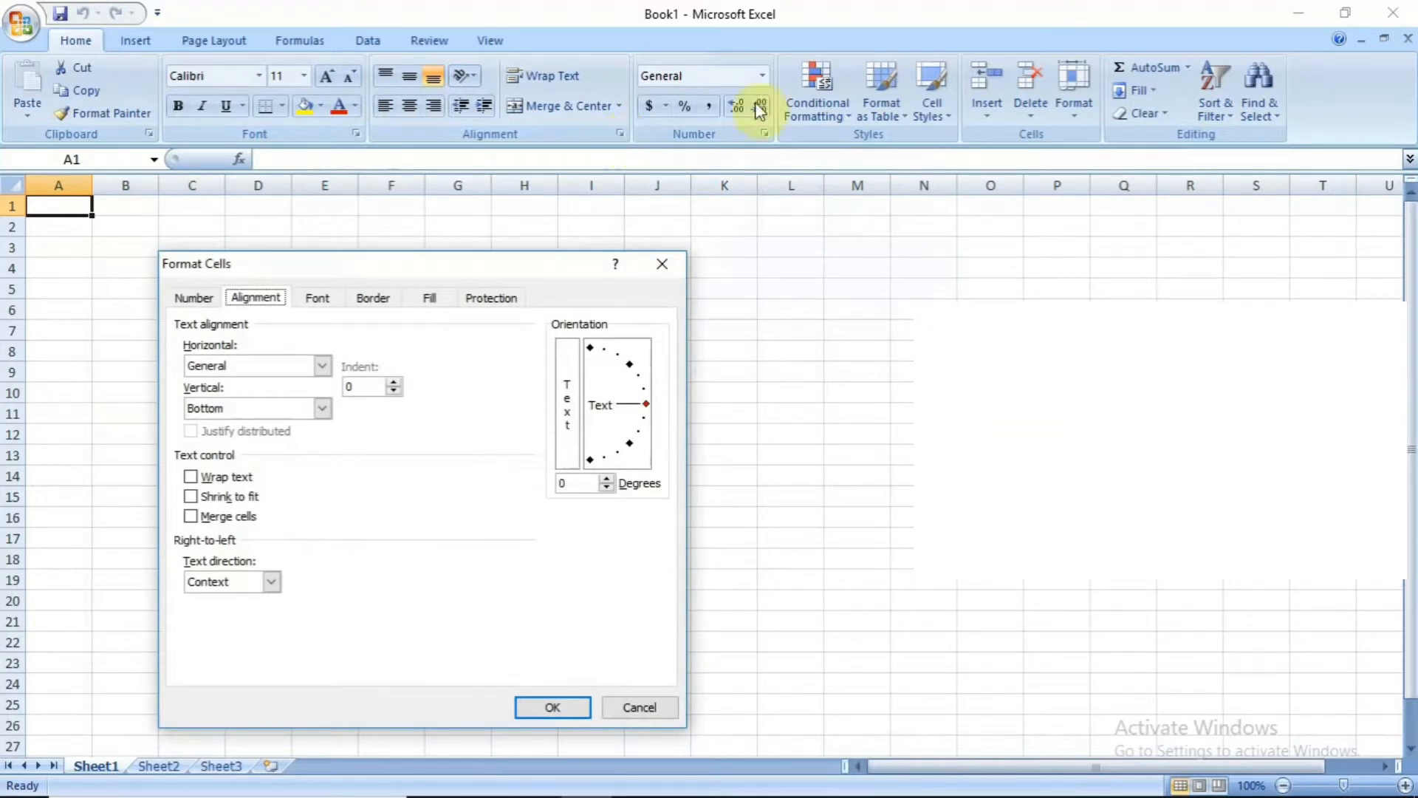
{"action": "left_click", "coordinate": [660, 264]}
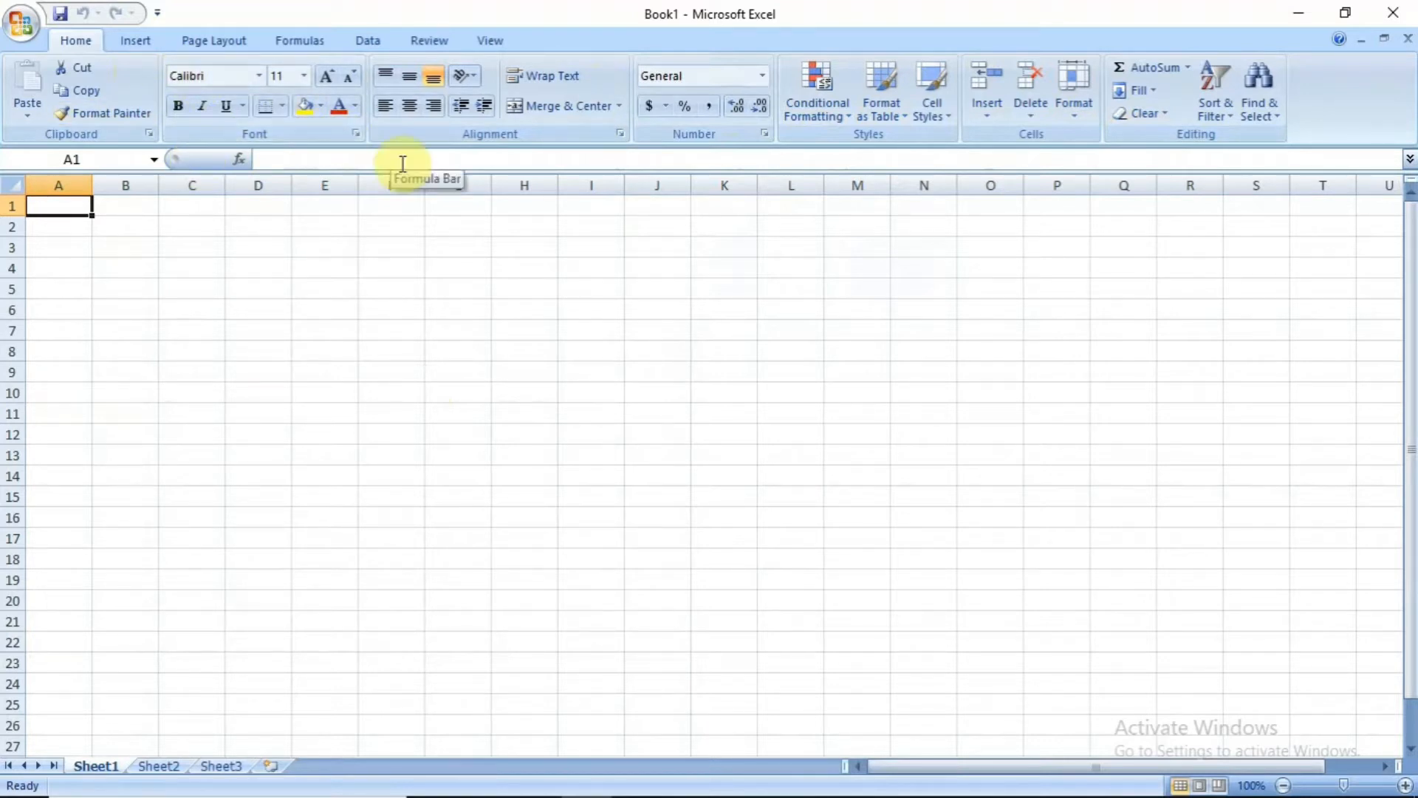
- Put cell A1 into editing through the formula bar, leave it empty, and select C10 and A1 in turn
{"action": "left_click", "coordinate": [307, 161]}
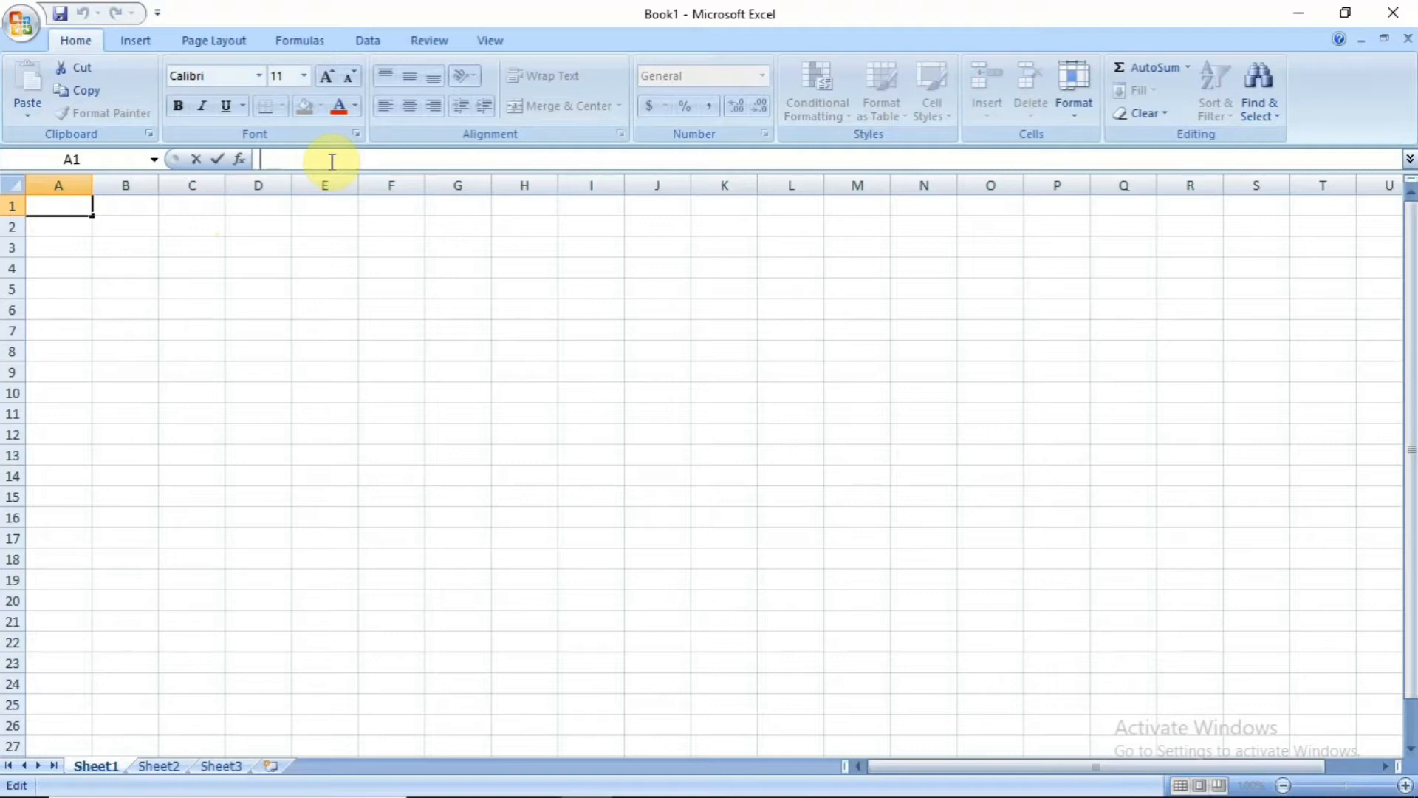
{"action": "left_click", "coordinate": [222, 391]}
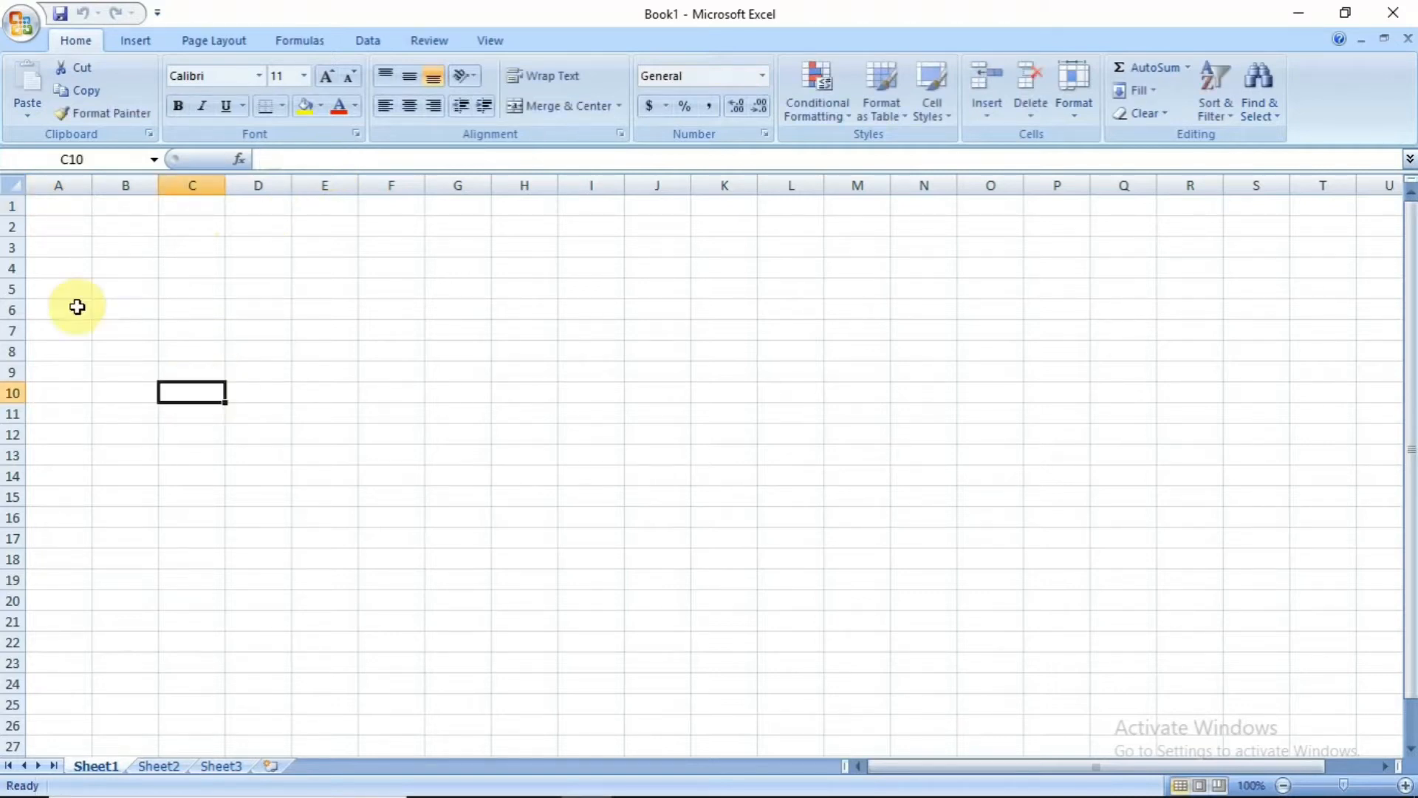
{"action": "left_click", "coordinate": [49, 210]}
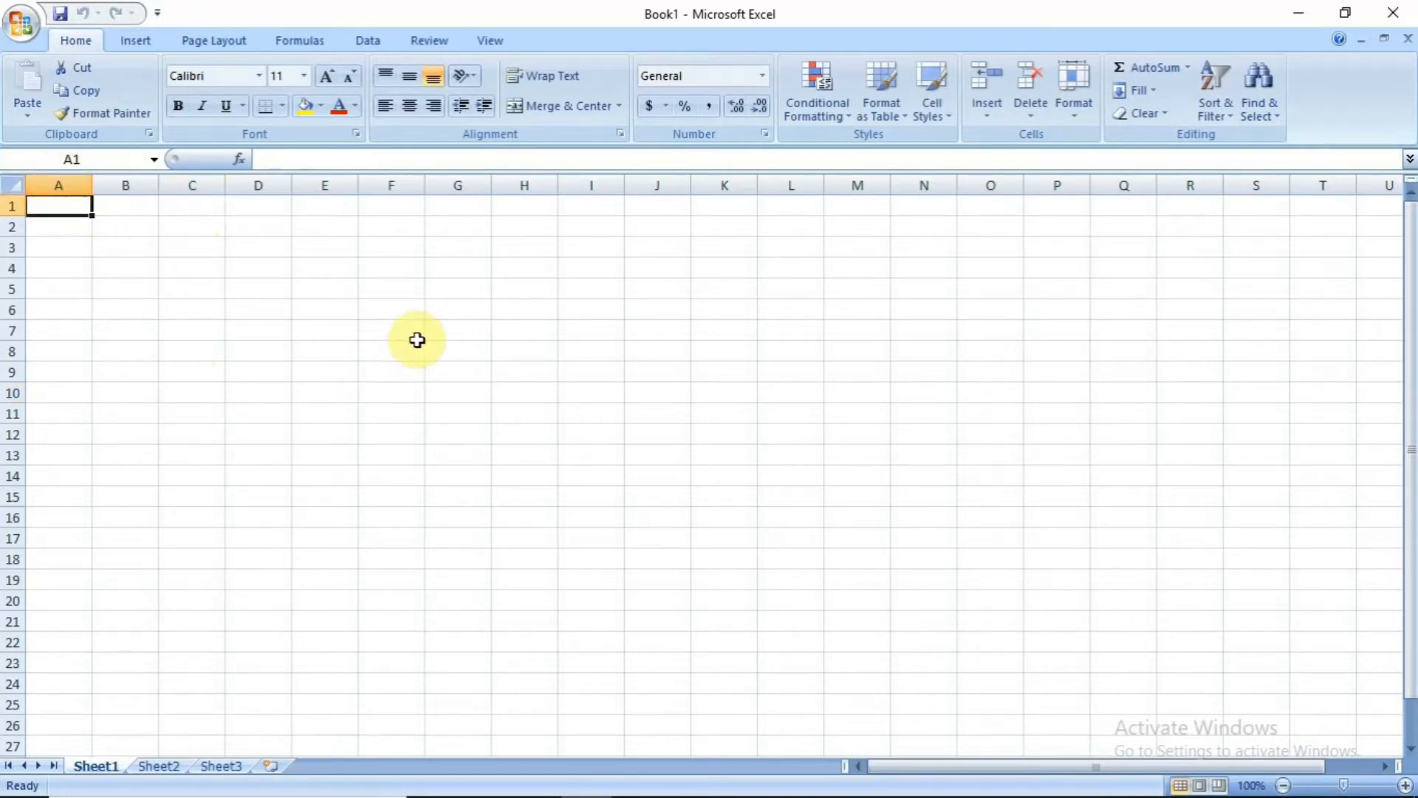
- Select entire columns, including A, B, K and M, one after another, followed by the whole of row 1
{"action": "left_click", "coordinate": [47, 184]}
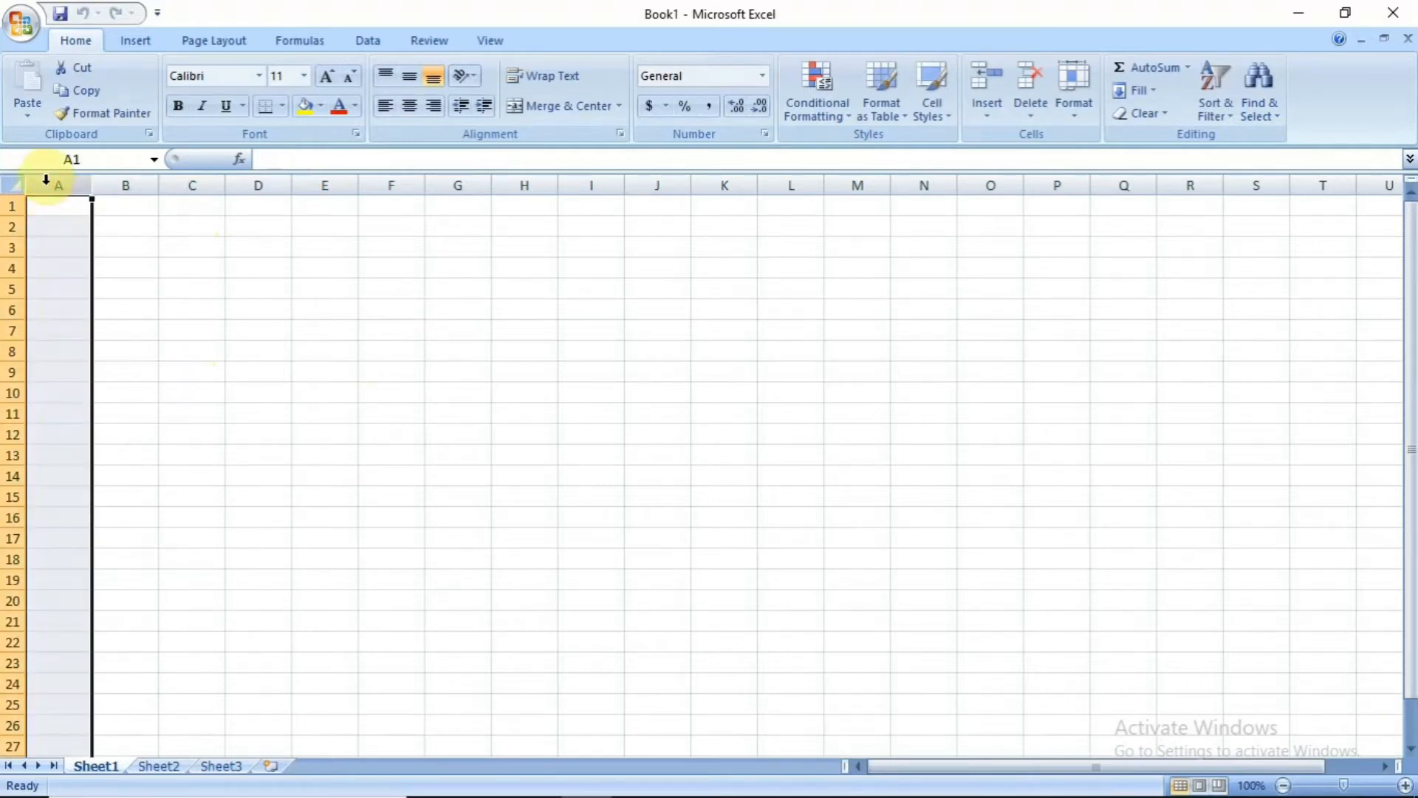
{"action": "left_click", "coordinate": [116, 182]}
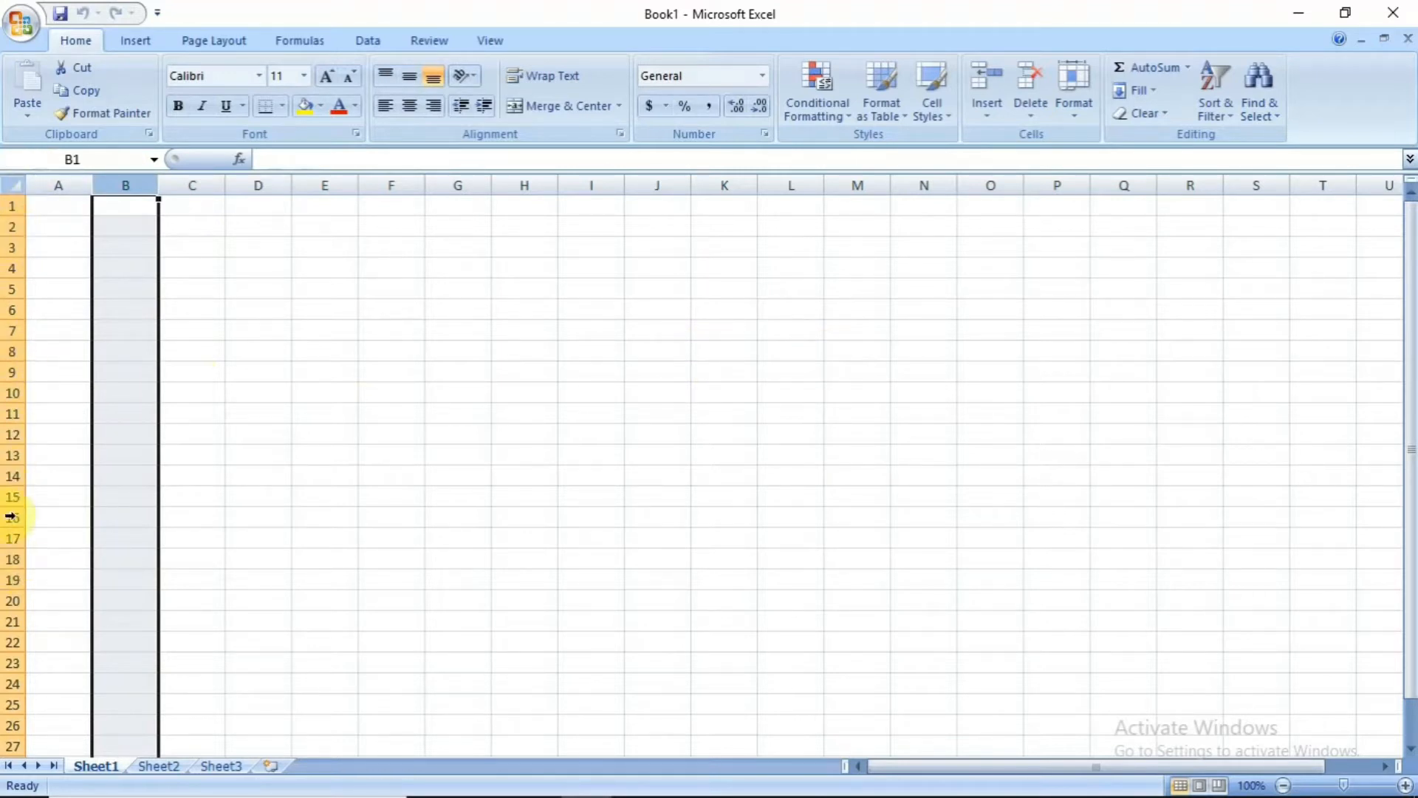
{"action": "left_click", "coordinate": [438, 307]}
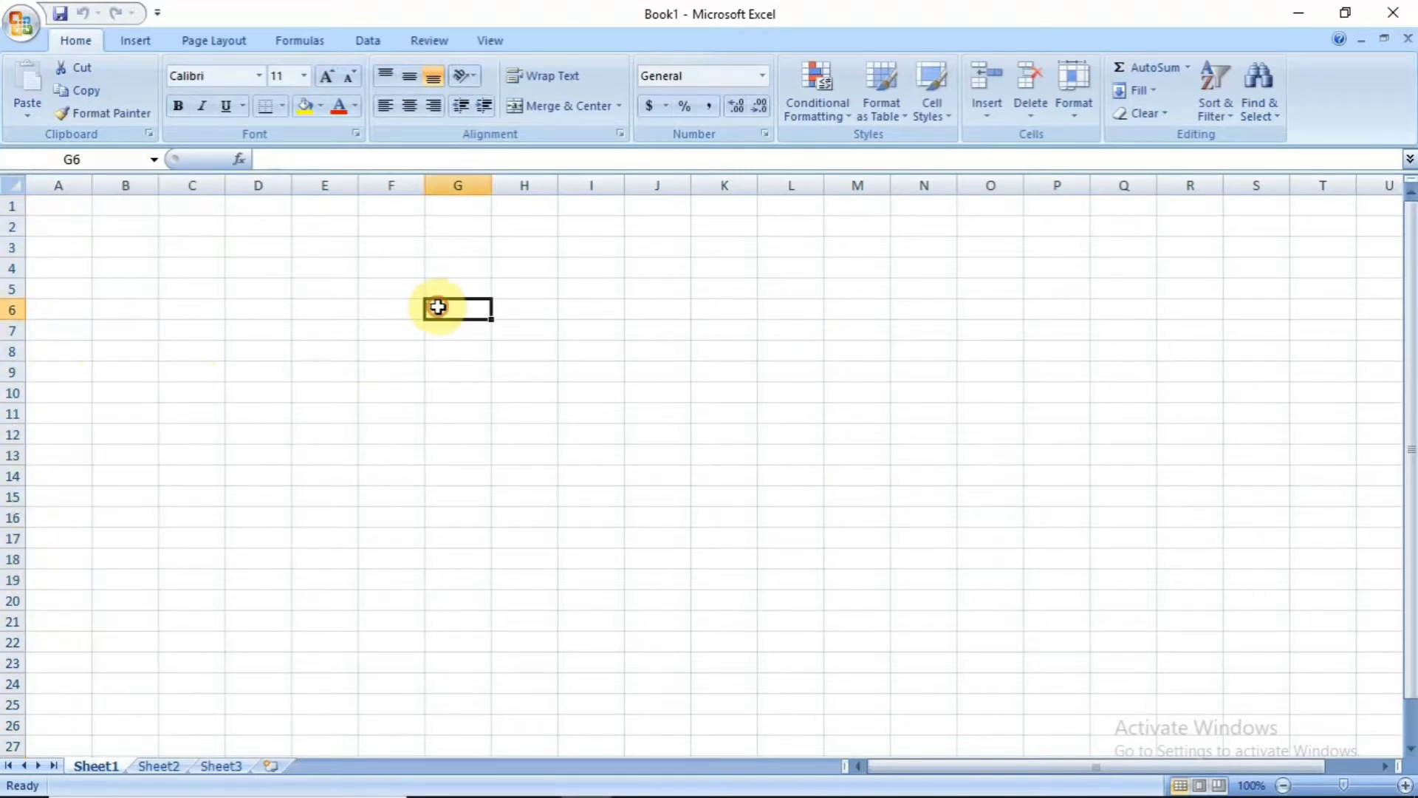
{"action": "left_click", "coordinate": [55, 185]}
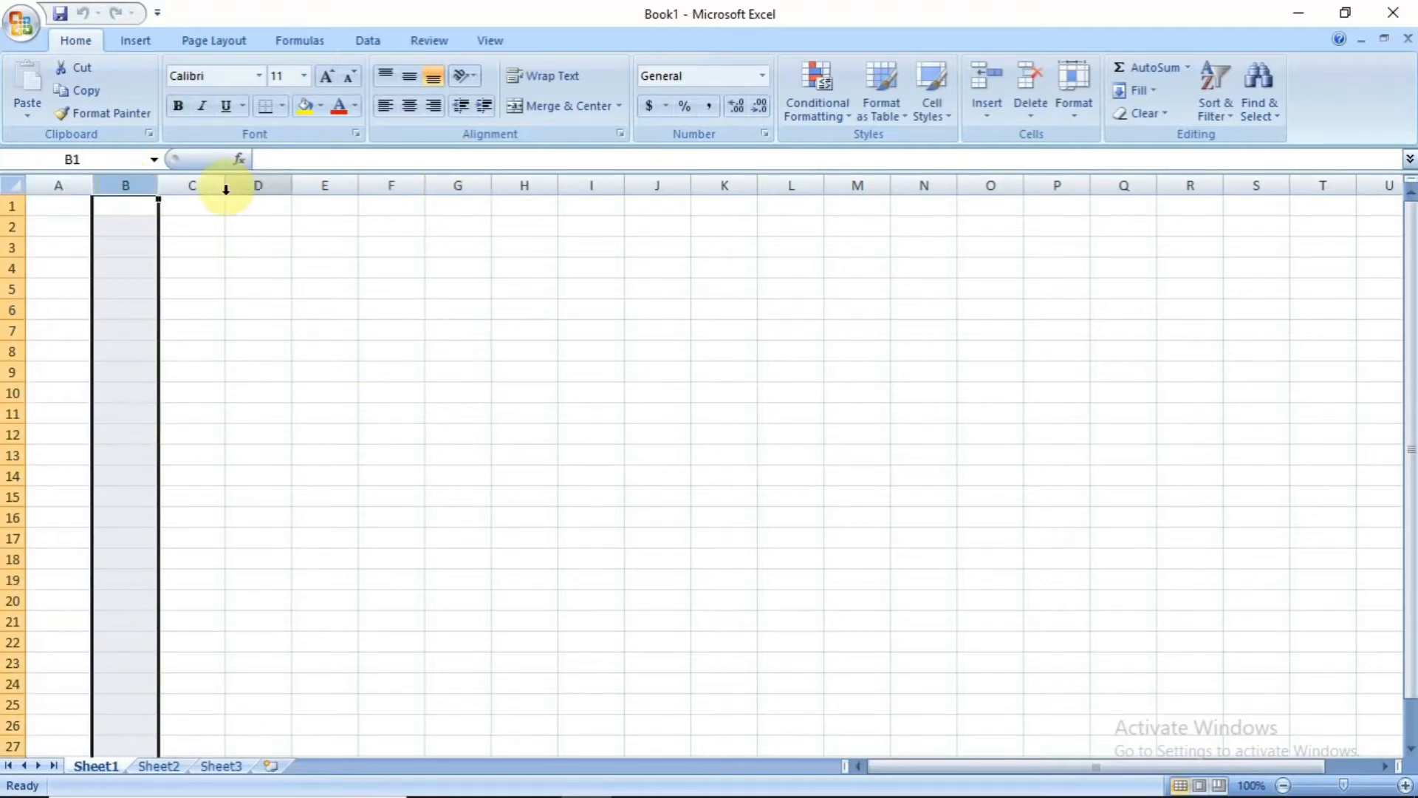
{"action": "left_click", "coordinate": [196, 203]}
{"action": "left_click", "coordinate": [728, 186]}
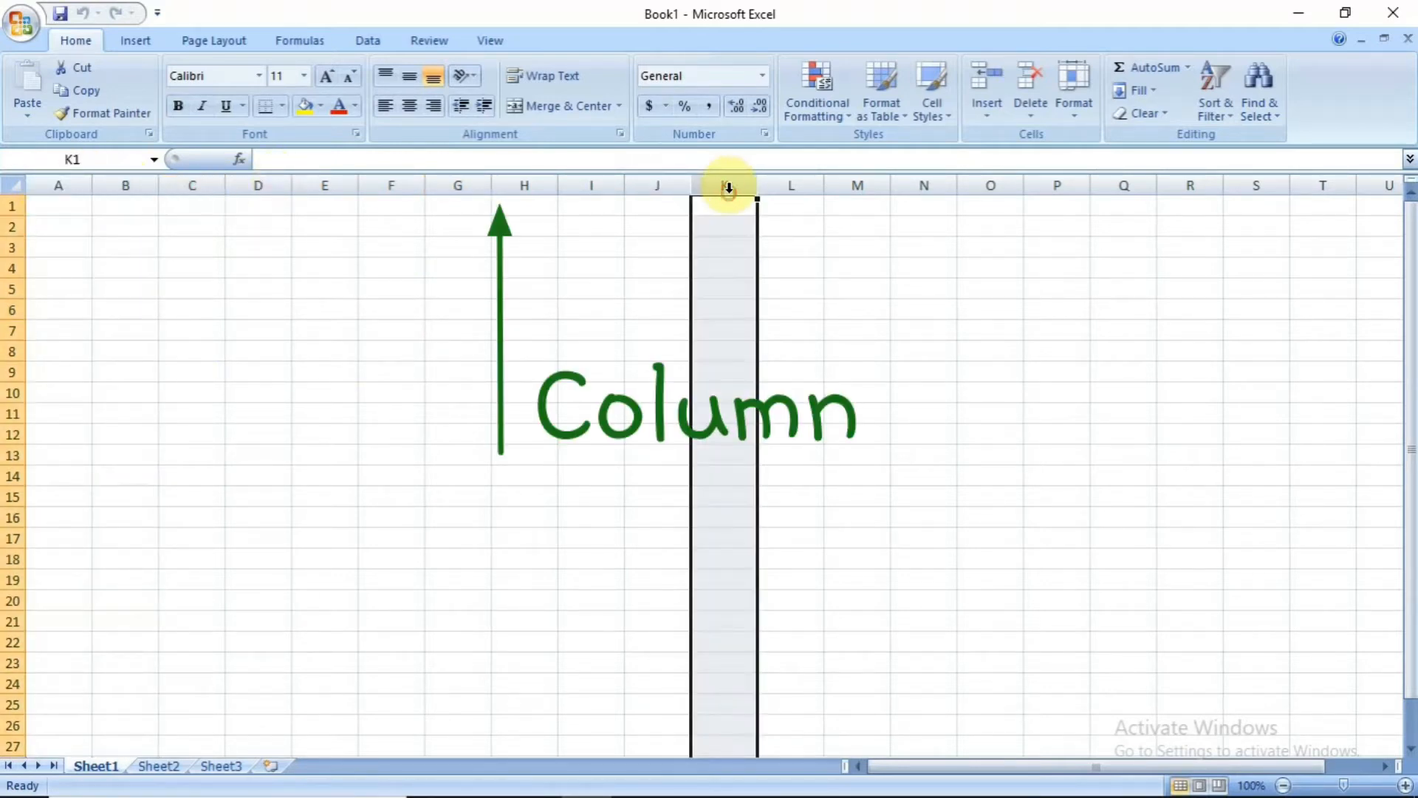
{"action": "left_click", "coordinate": [849, 183]}
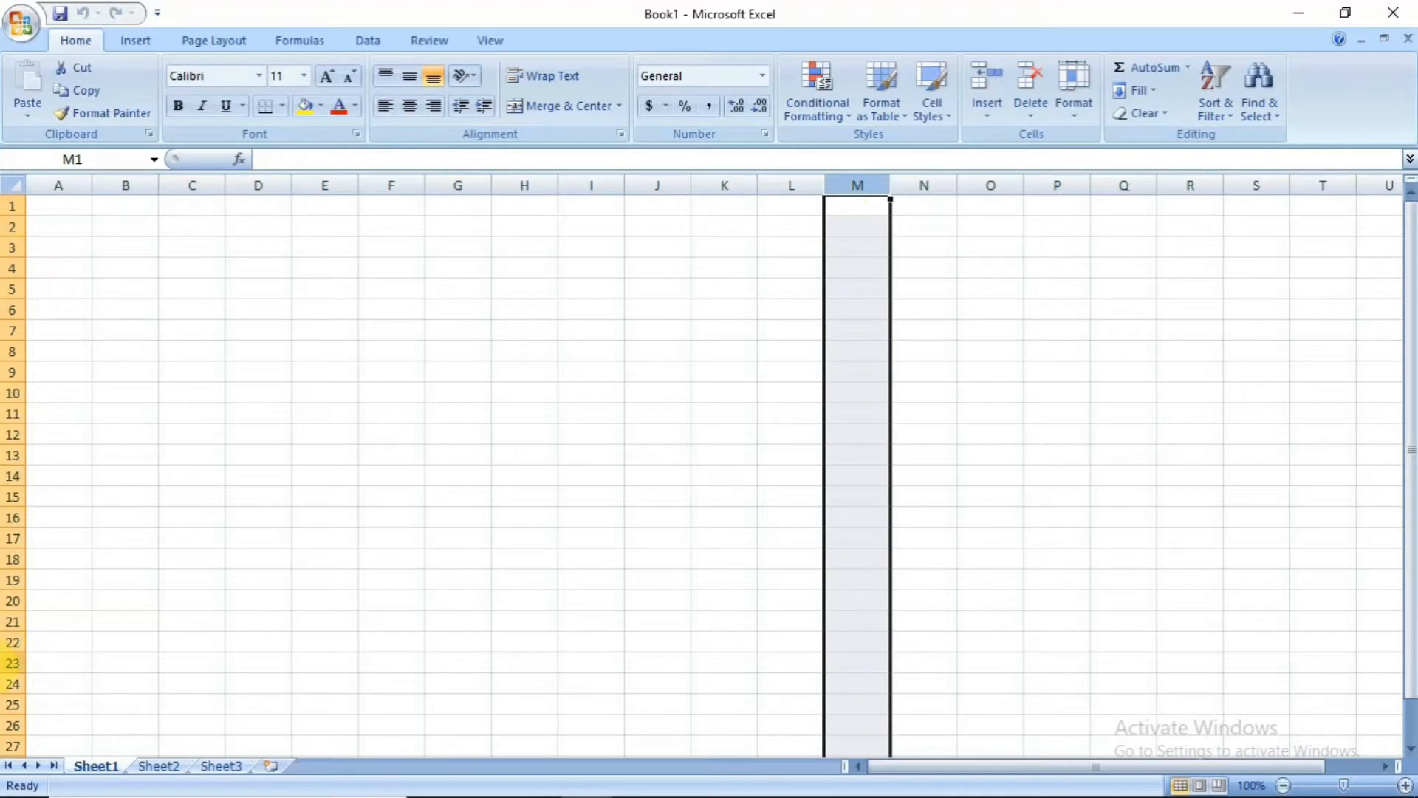
{"action": "left_click", "coordinate": [6, 207]}
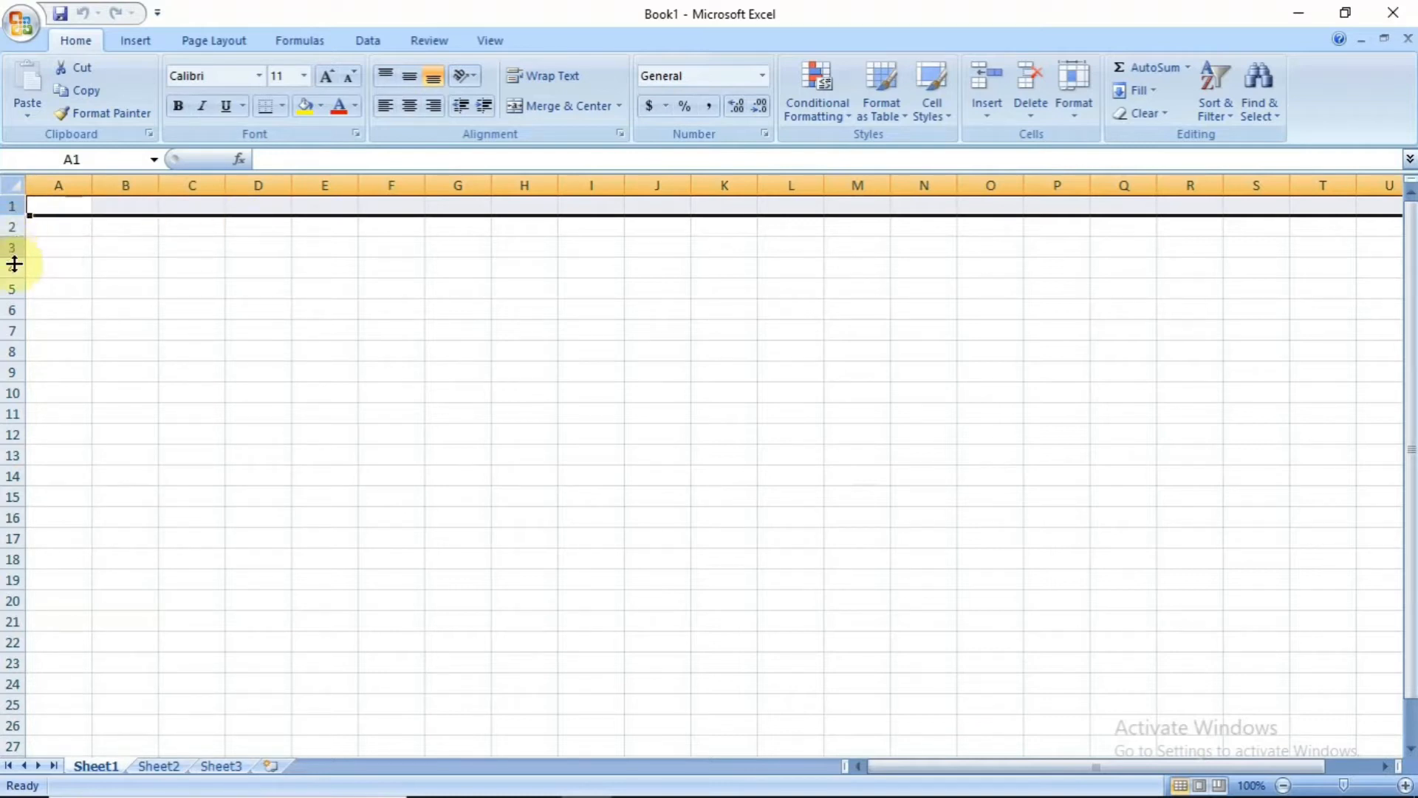
- Select the single cells E4, A1, B7 and E10 one after another to compare their addresses
{"action": "left_click", "coordinate": [303, 265]}
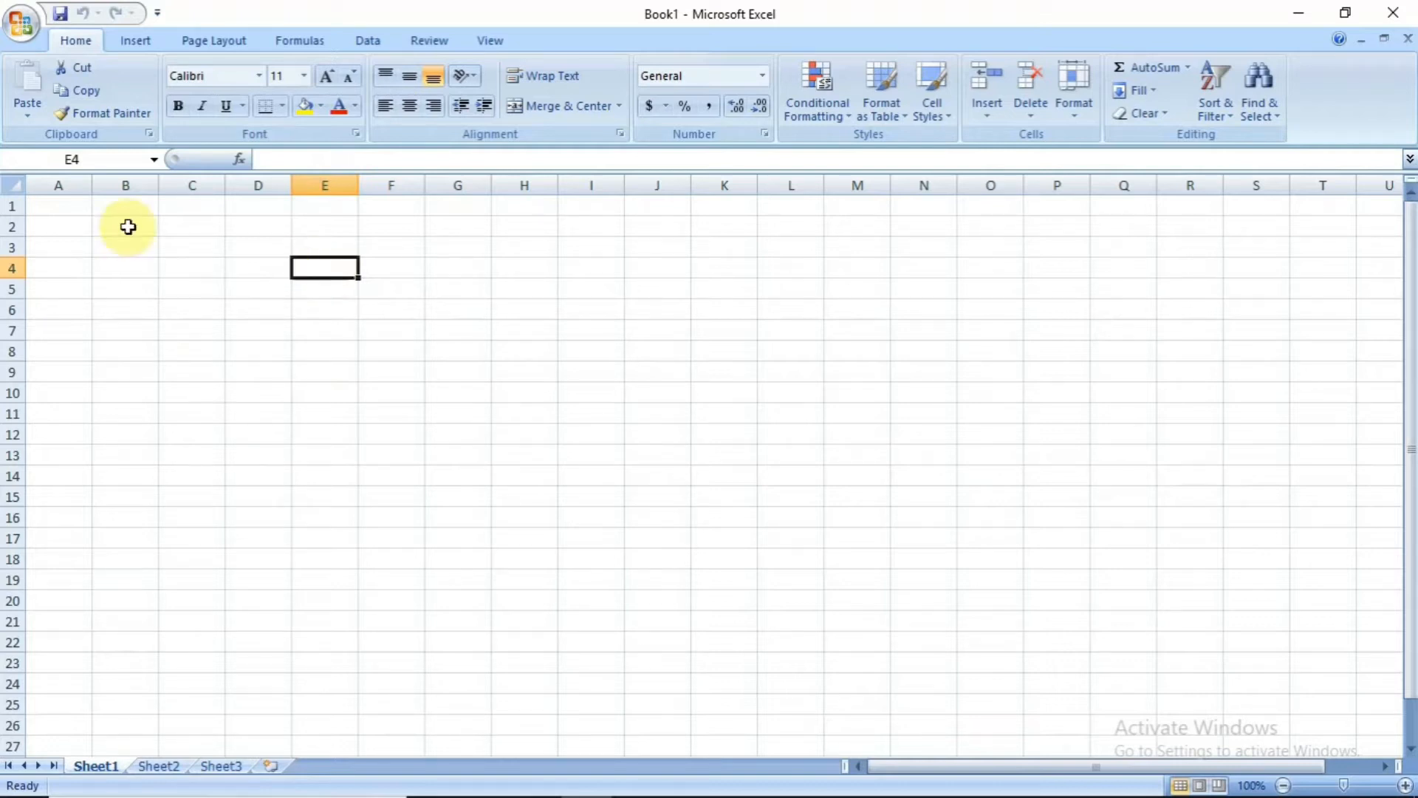
{"action": "left_click", "coordinate": [56, 204]}
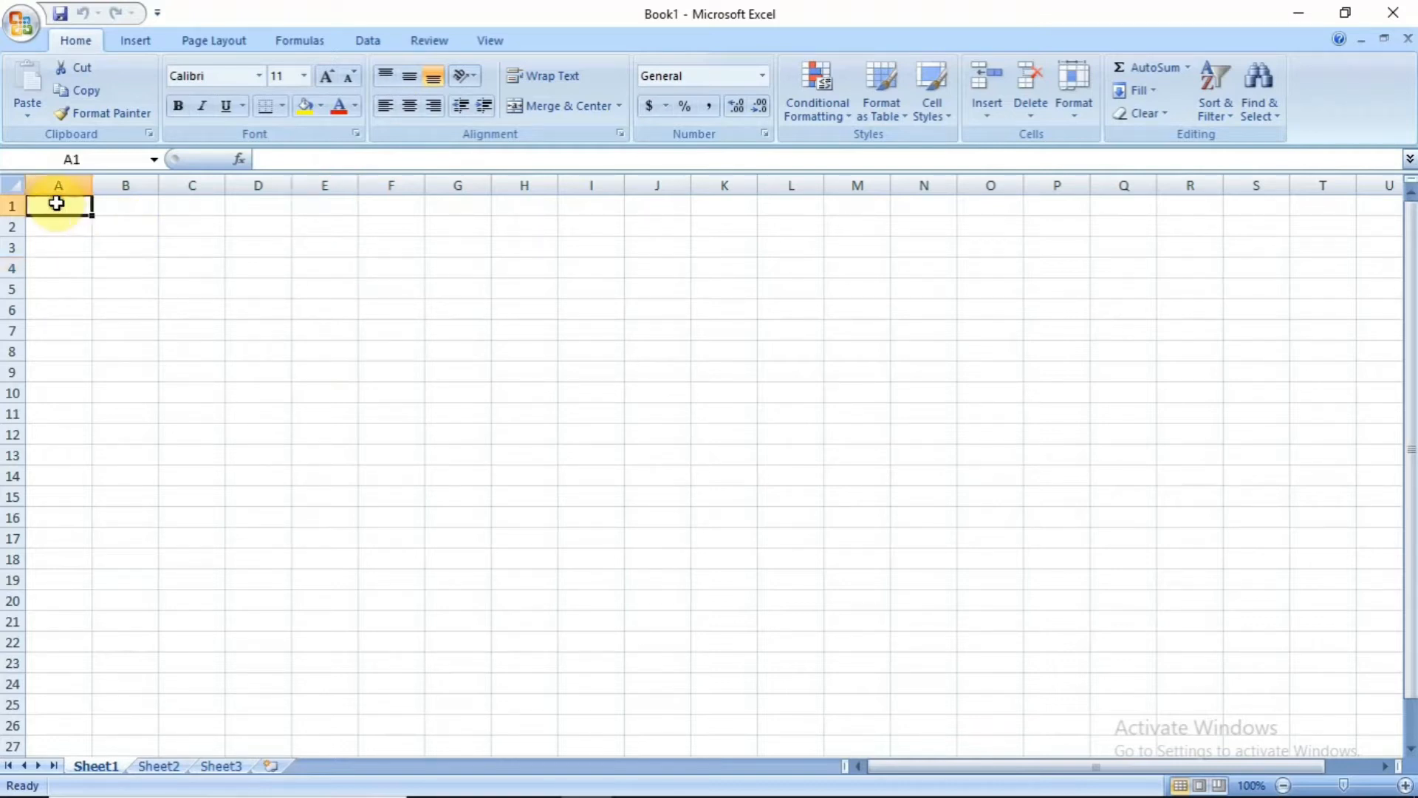
{"action": "left_click", "coordinate": [146, 326]}
{"action": "left_click", "coordinate": [350, 384]}
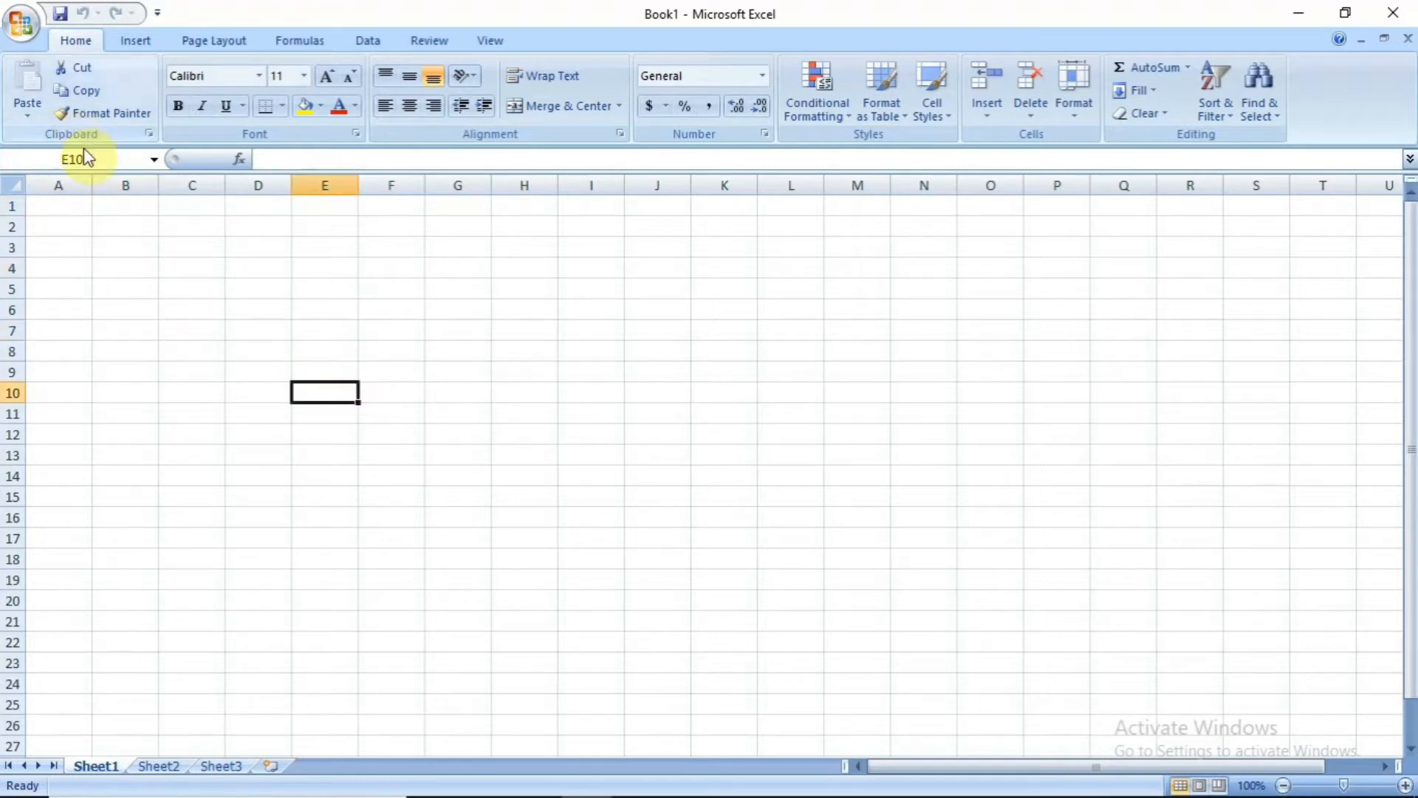
- Inspect the Name Box and its list of names for E10, and select cells B4, D7 and H8 in turn
{"action": "left_click", "coordinate": [64, 160]}
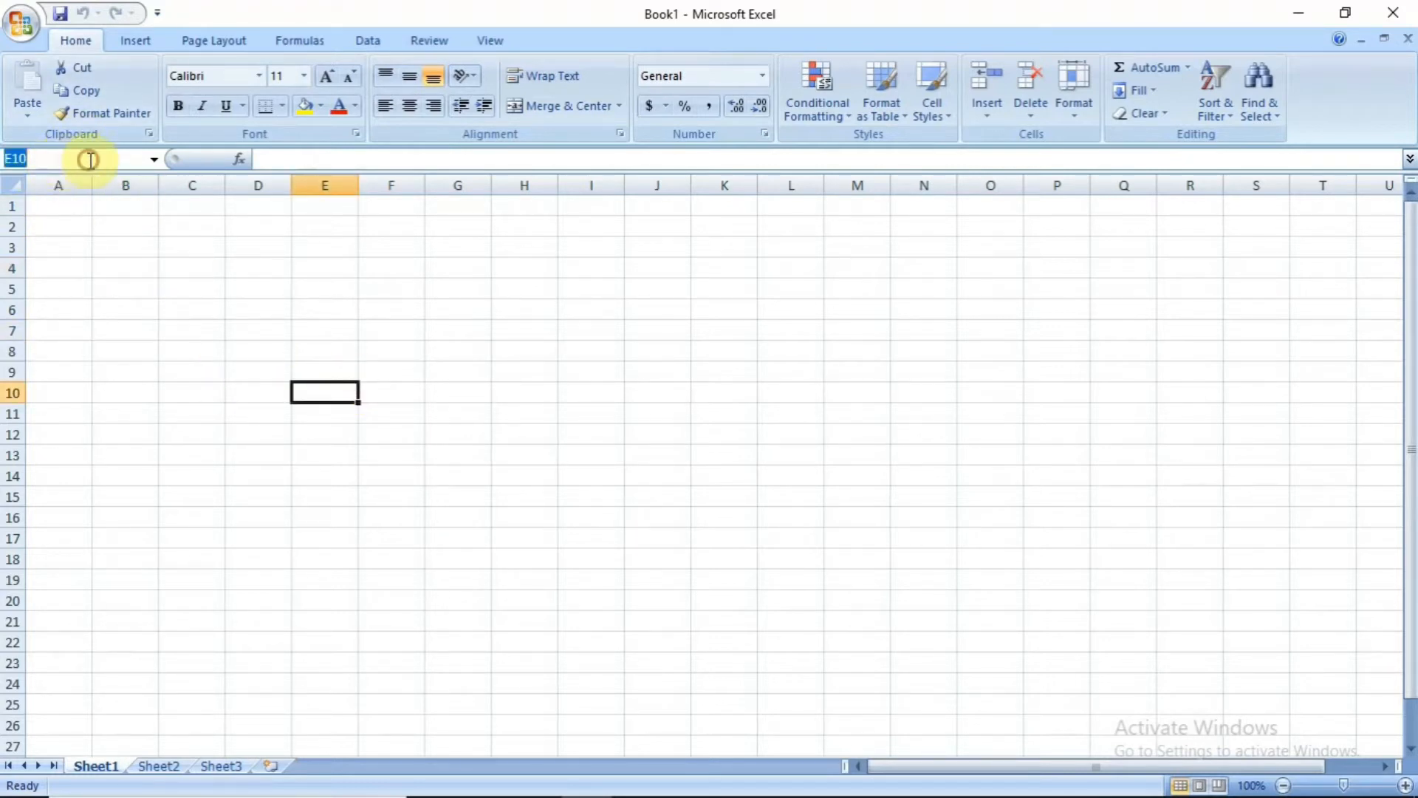
{"action": "left_click", "coordinate": [155, 160]}
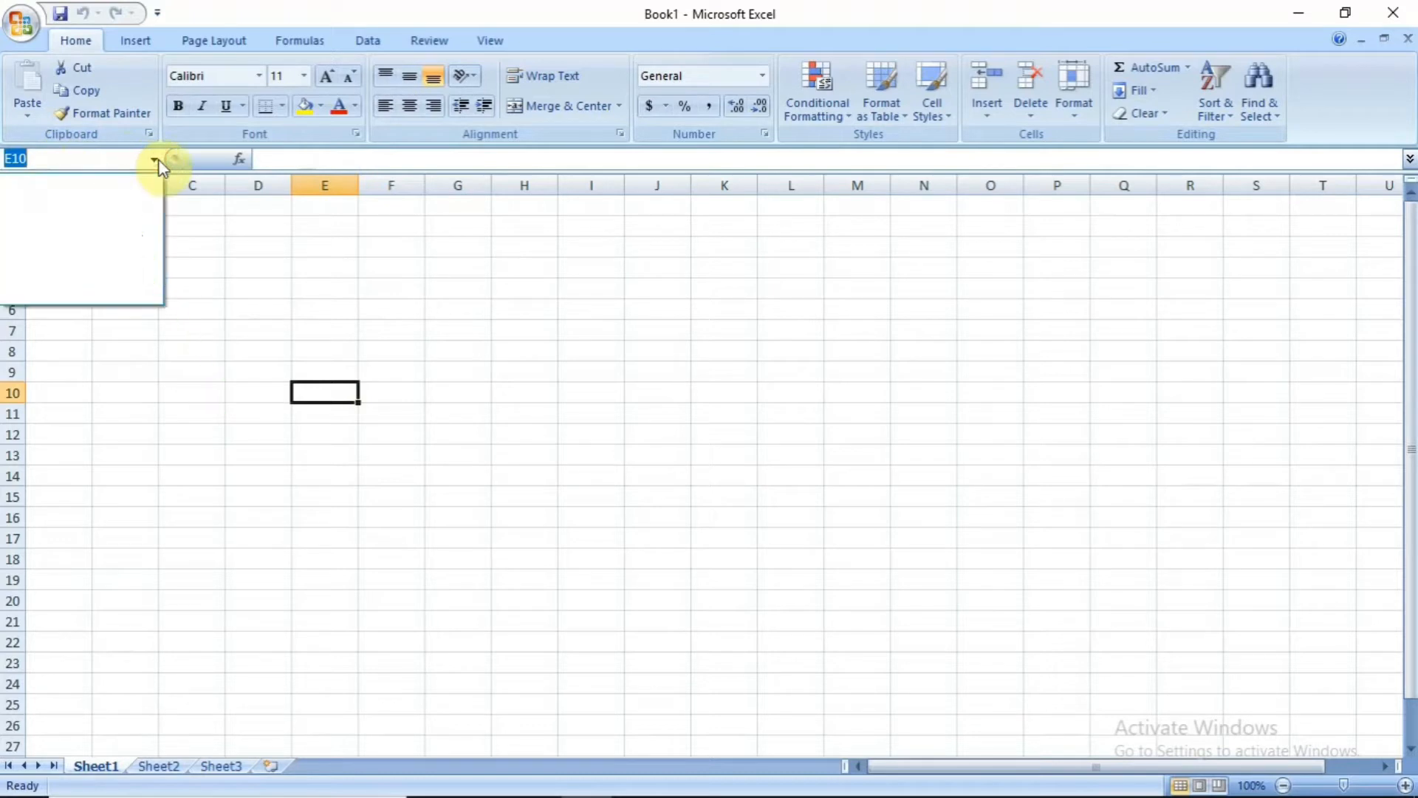
{"action": "left_click", "coordinate": [155, 160]}
{"action": "left_click", "coordinate": [100, 275]}
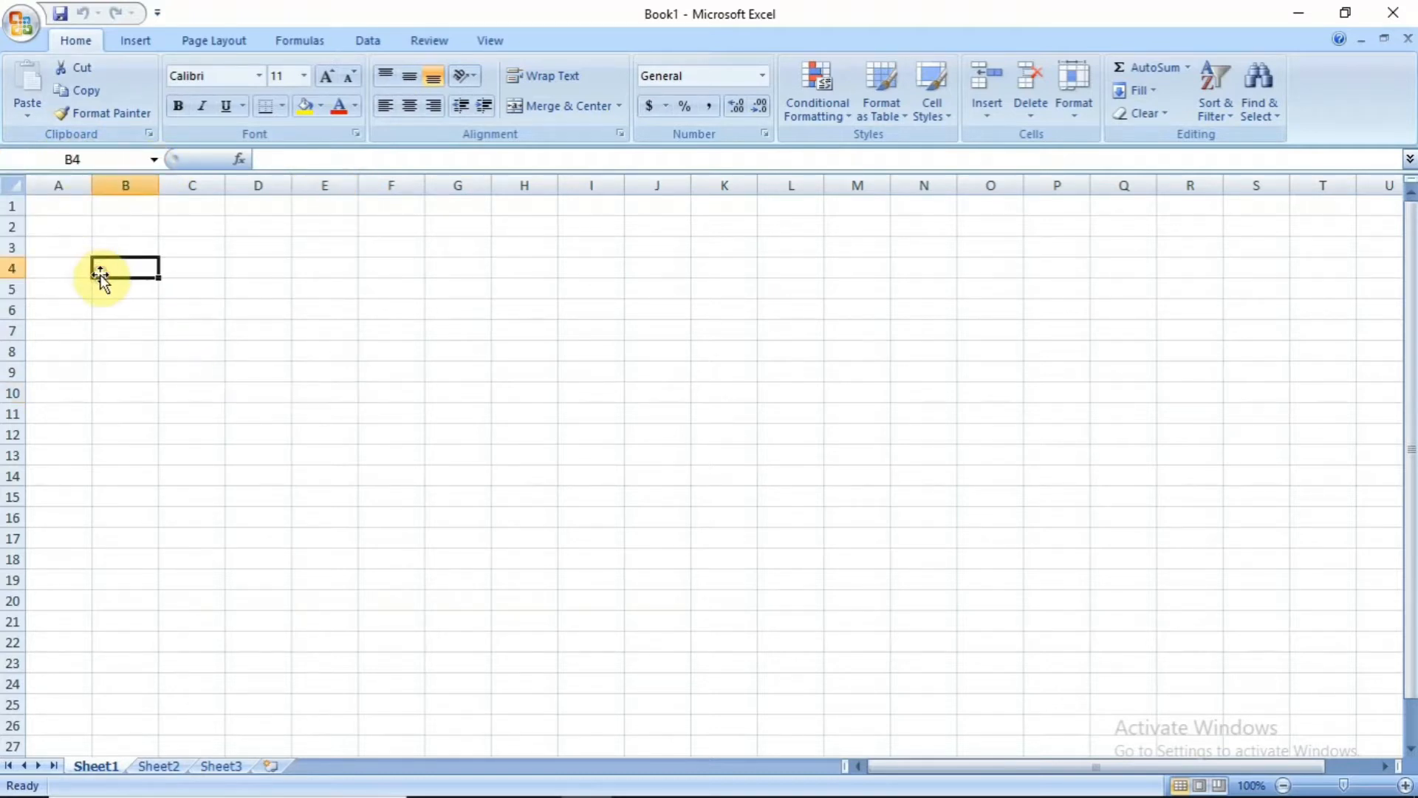
{"action": "left_click", "coordinate": [281, 335]}
{"action": "left_click", "coordinate": [502, 358]}
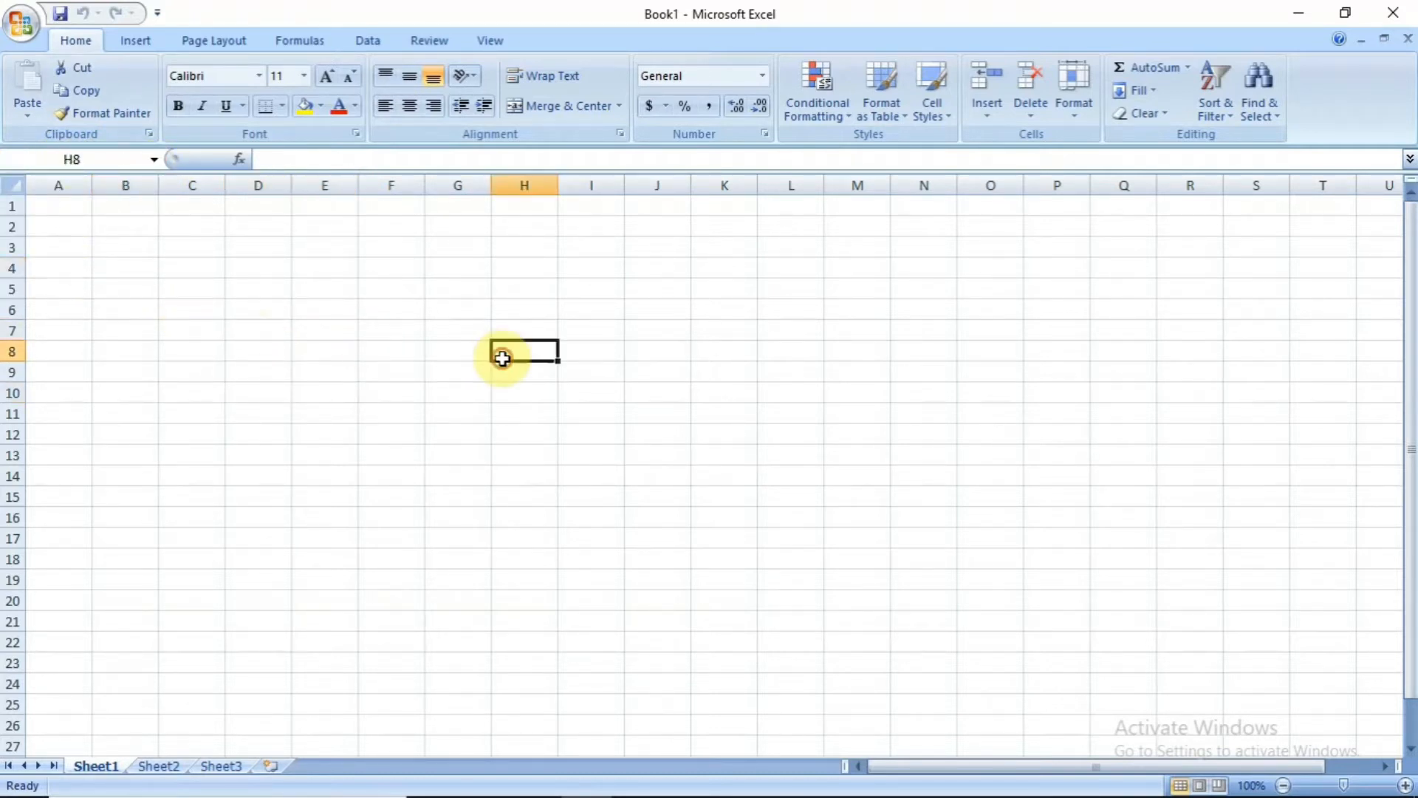
- Select cells K9, P7 and A1 in turn, followed by row 1, column A and the single cell A1
{"action": "left_click", "coordinate": [725, 369]}
{"action": "left_click", "coordinate": [1037, 336]}
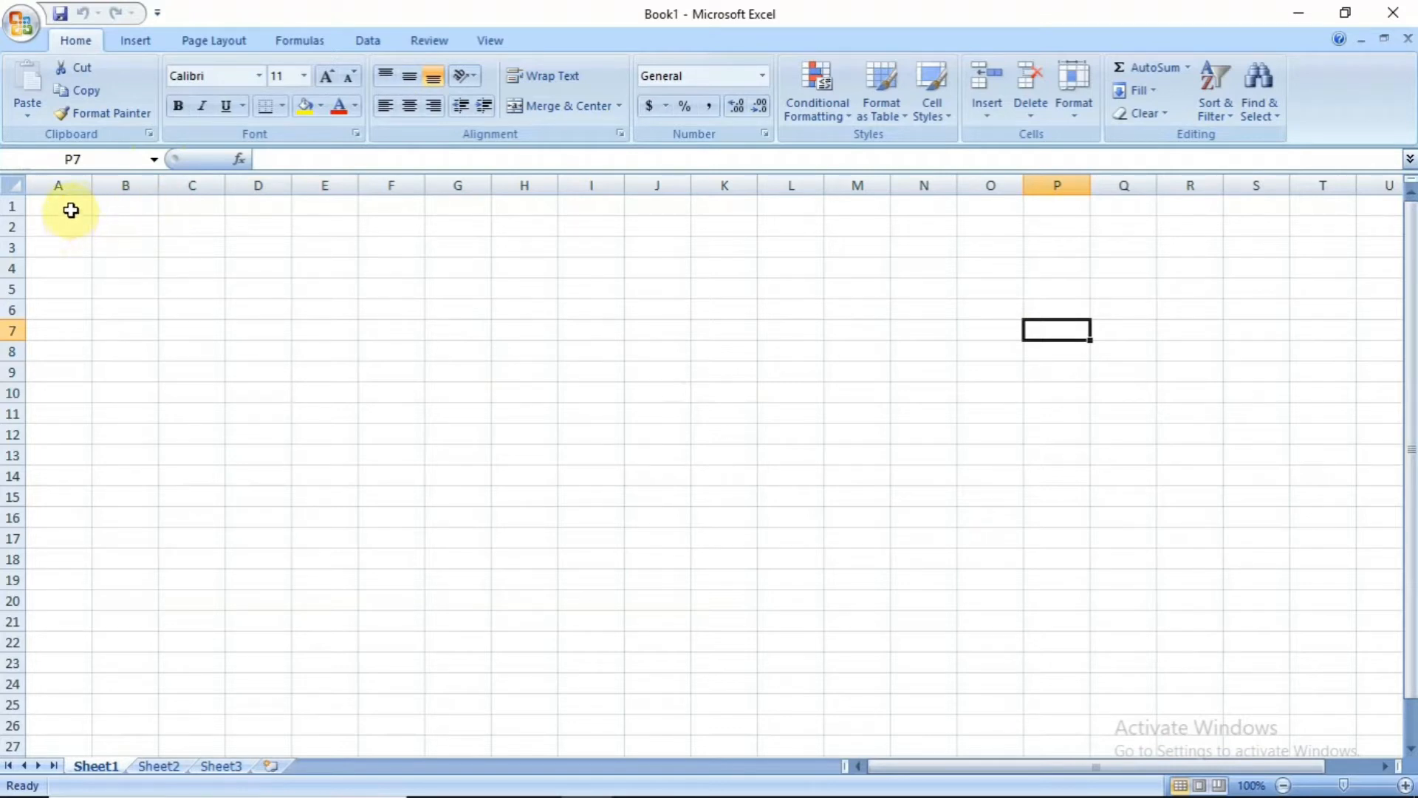
{"action": "left_click", "coordinate": [70, 211]}
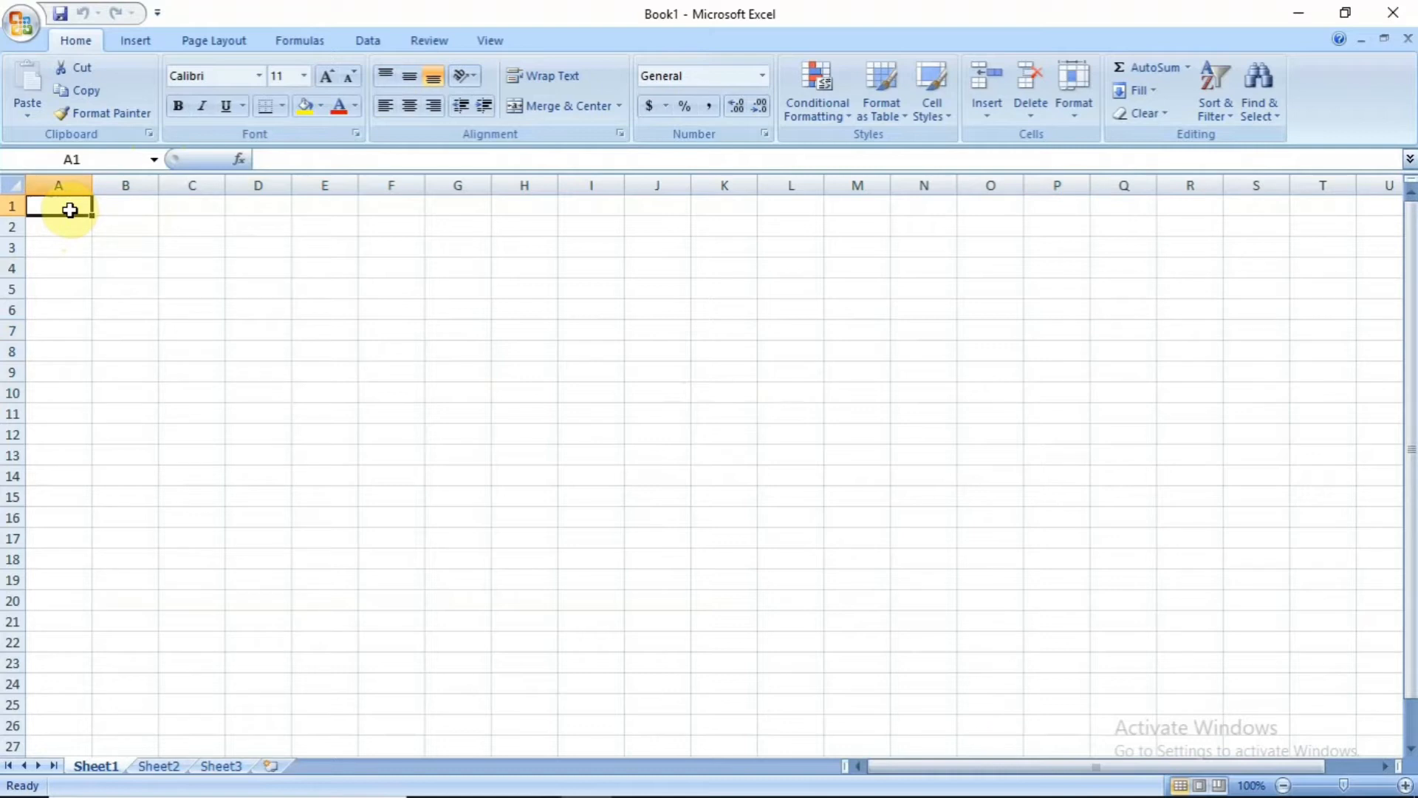
{"action": "left_click", "coordinate": [7, 207]}
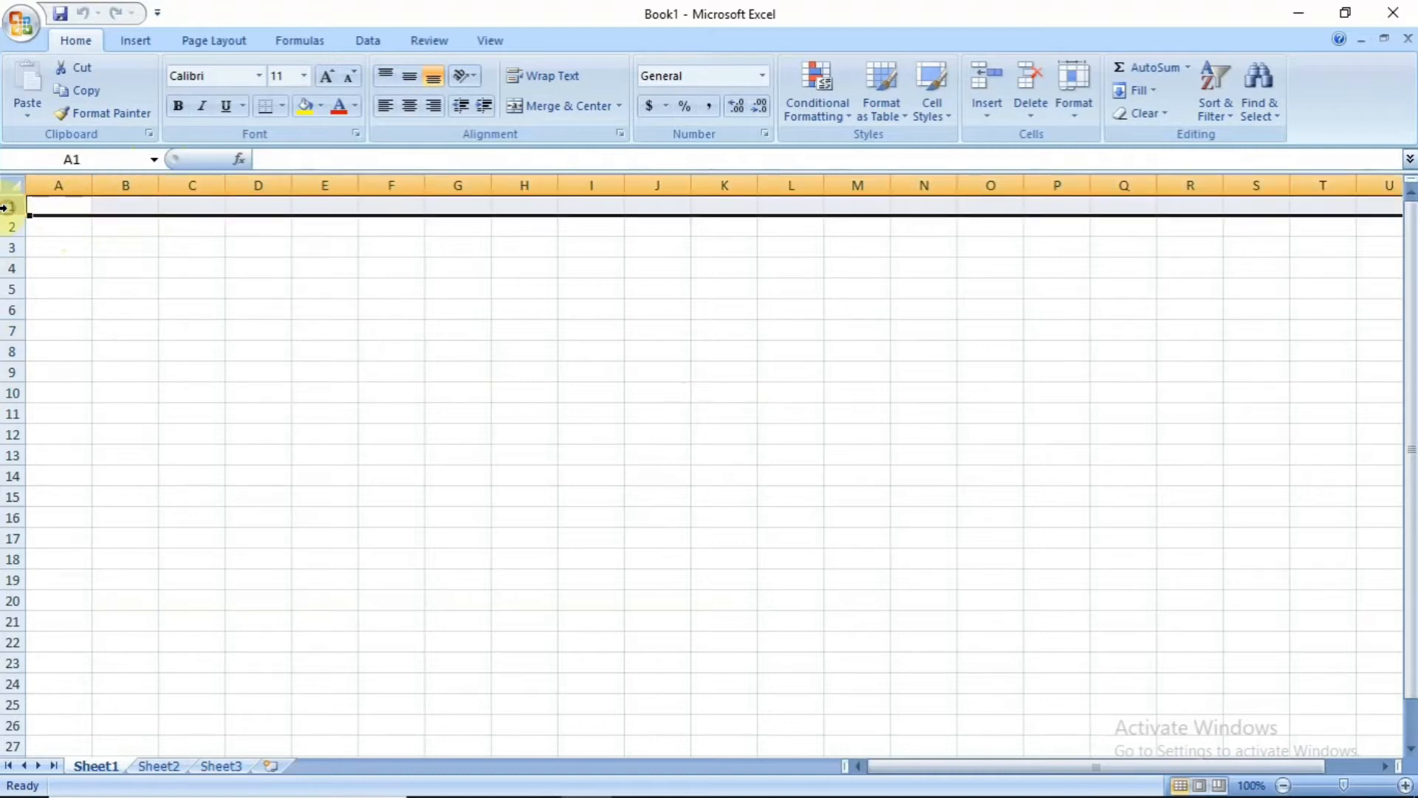
{"action": "left_click", "coordinate": [58, 184]}
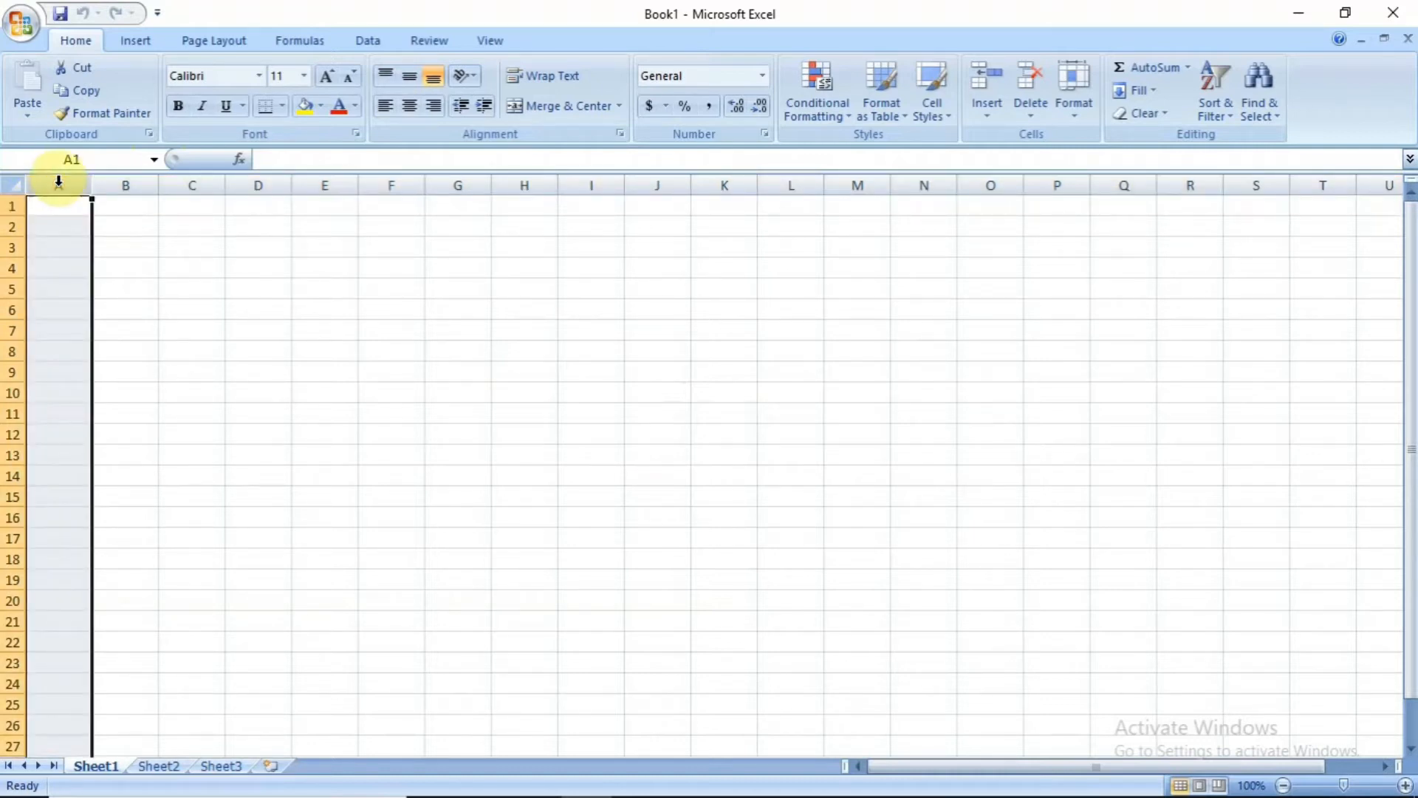
{"action": "left_click", "coordinate": [52, 211]}
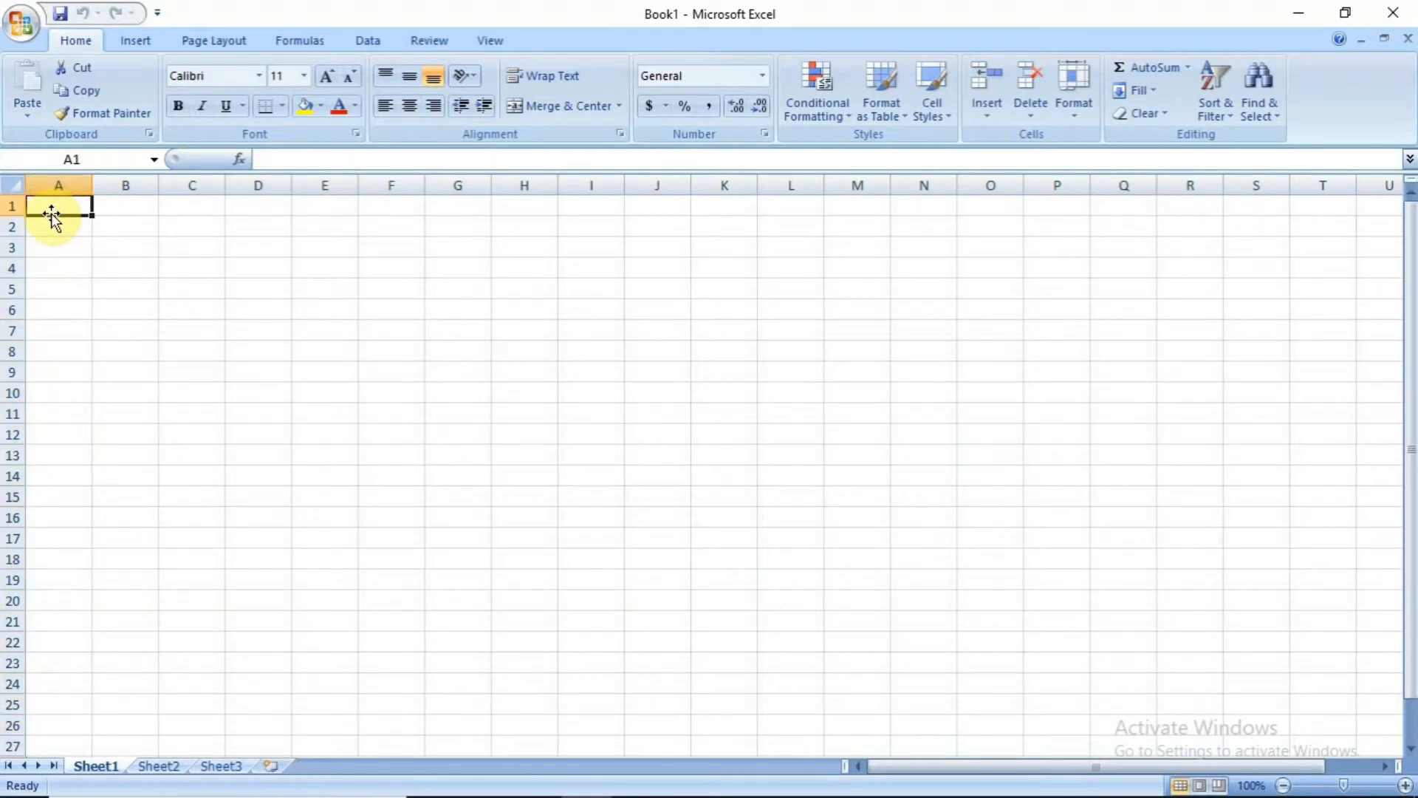
- Move the active cell stepwise from A1 through B4, J4 and J12 to A12, following its address in the Name Box
{"action": "key", "text": "Right"}
{"action": "key", "text": "Down"}
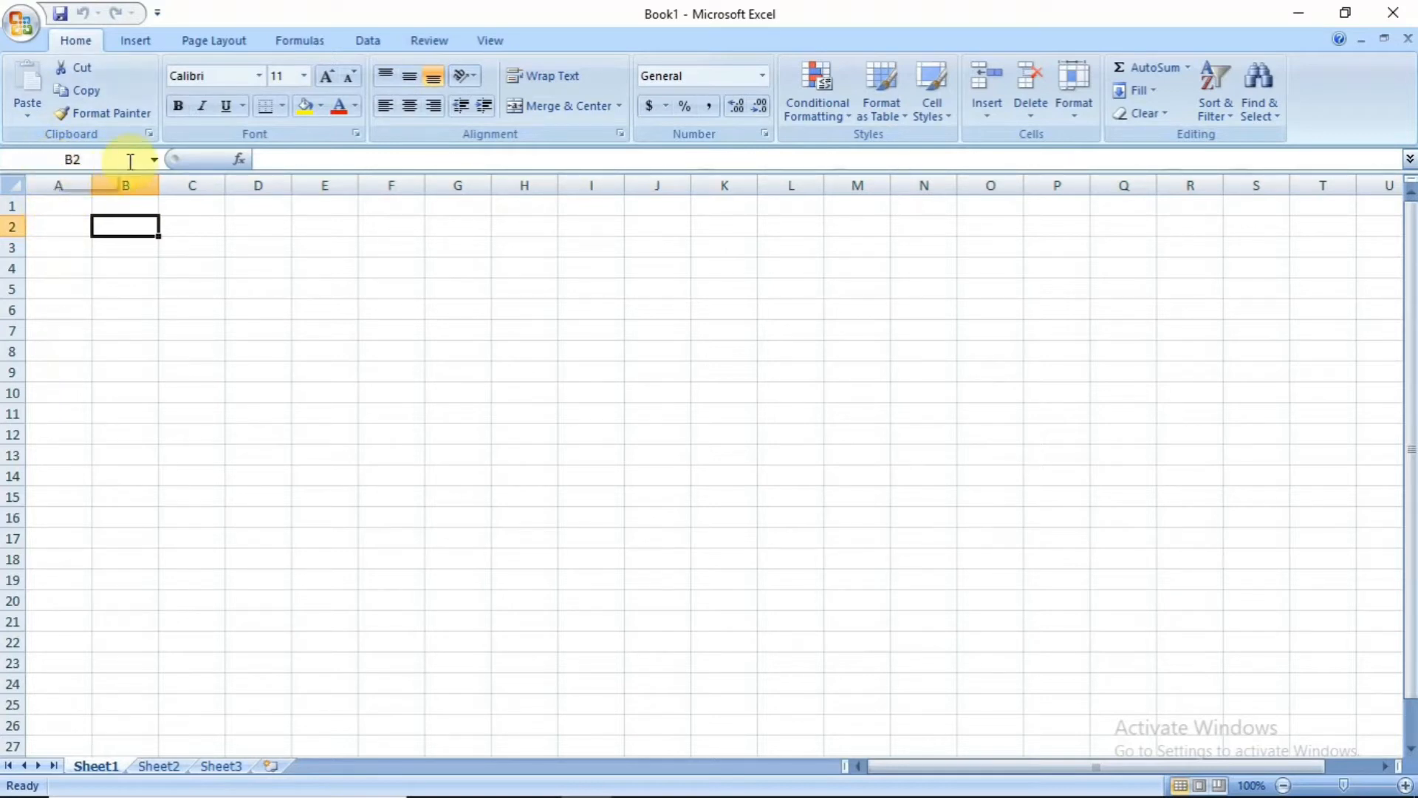
{"action": "key", "text": "Down"}
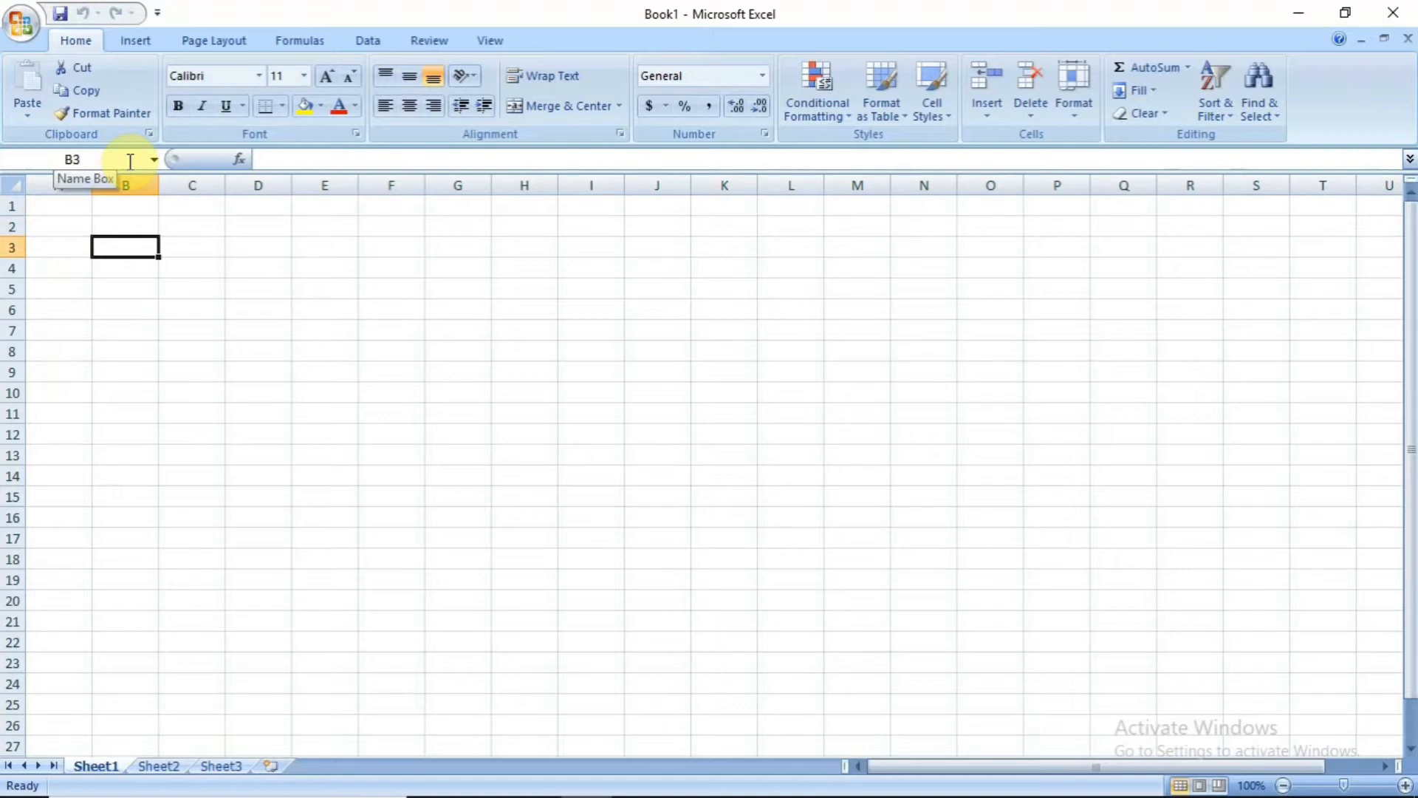
{"action": "key", "text": "Down"}
{"action": "key", "text": "Right"}
{"action": "key", "text": "Right"}
{"action": "key", "text": "Right"}
{"action": "key", "text": "Right"}
{"action": "key", "text": "Right"}
{"action": "key", "text": "Right"}
{"action": "key", "text": "Right"}
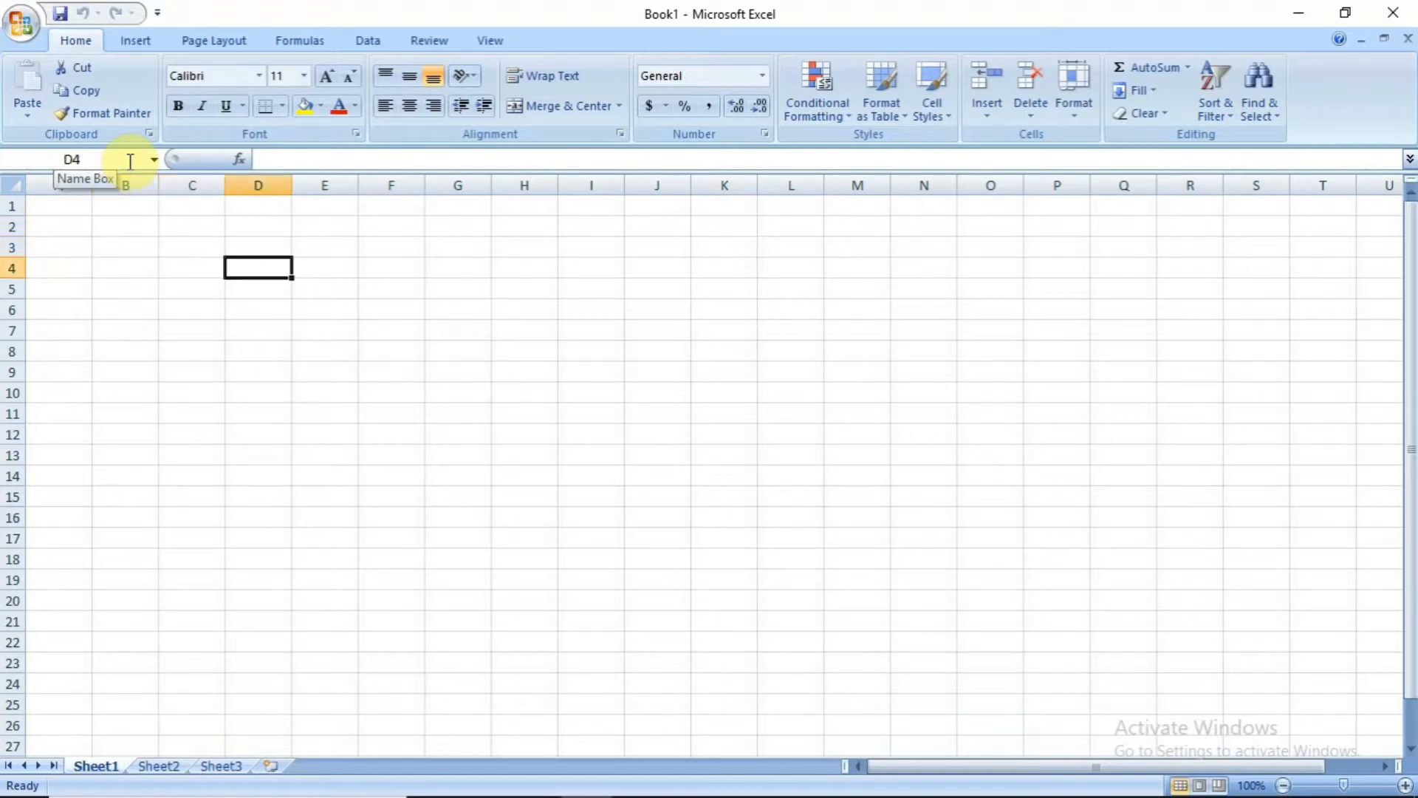
{"action": "key", "text": "Right"}
{"action": "key", "text": "Down"}
{"action": "key", "text": "Down"}
{"action": "key", "text": "Down"}
{"action": "key", "text": "Down"}
{"action": "key", "text": "Down"}
{"action": "key", "text": "Down"}
{"action": "key", "text": "Down"}
{"action": "key", "text": "Down"}
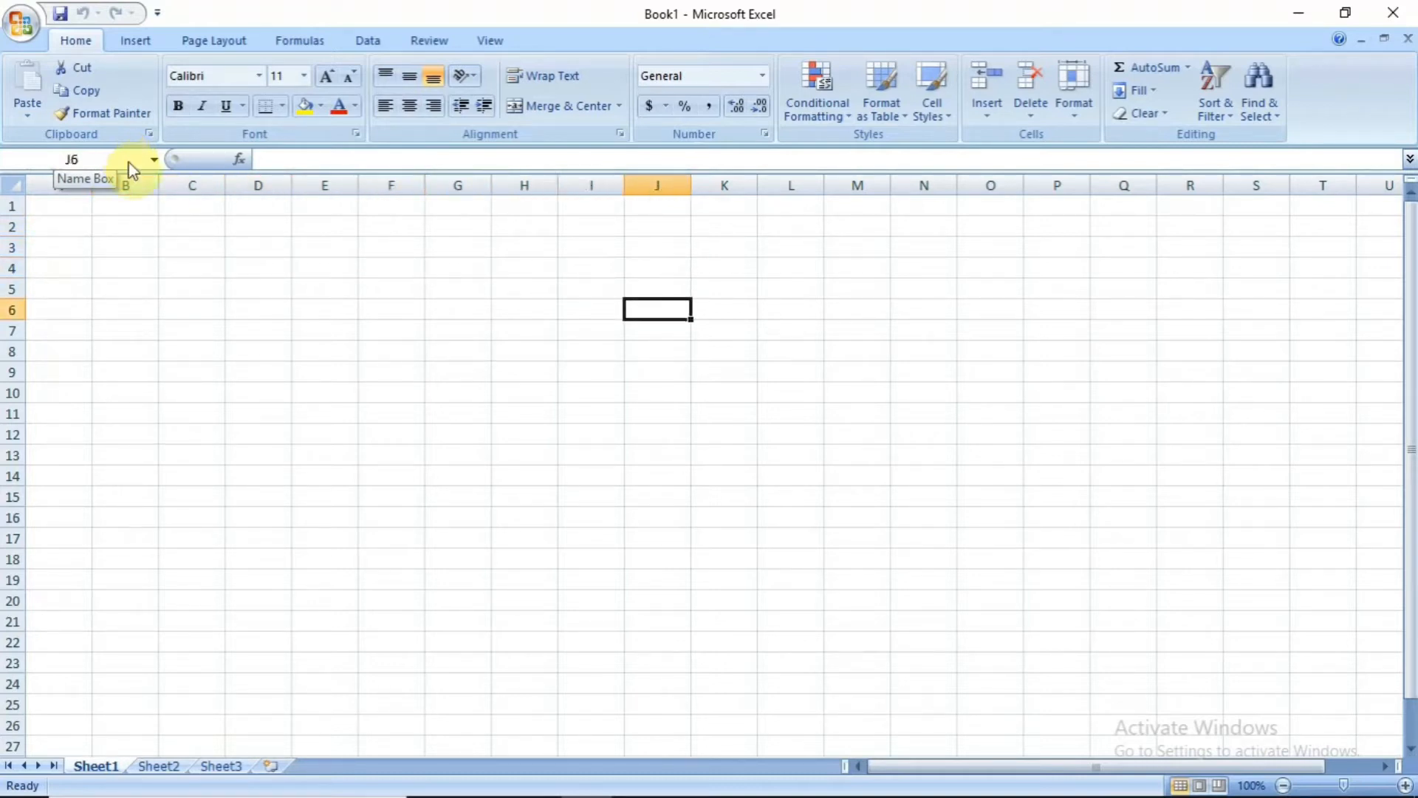
{"action": "key", "text": "Left"}
{"action": "key", "text": "Left"}
{"action": "key", "text": "Left"}
{"action": "key", "text": "Left"}
{"action": "key", "text": "Left"}
{"action": "key", "text": "Left"}
{"action": "key", "text": "Left"}
{"action": "key", "text": "Left"}
{"action": "key", "text": "Left"}
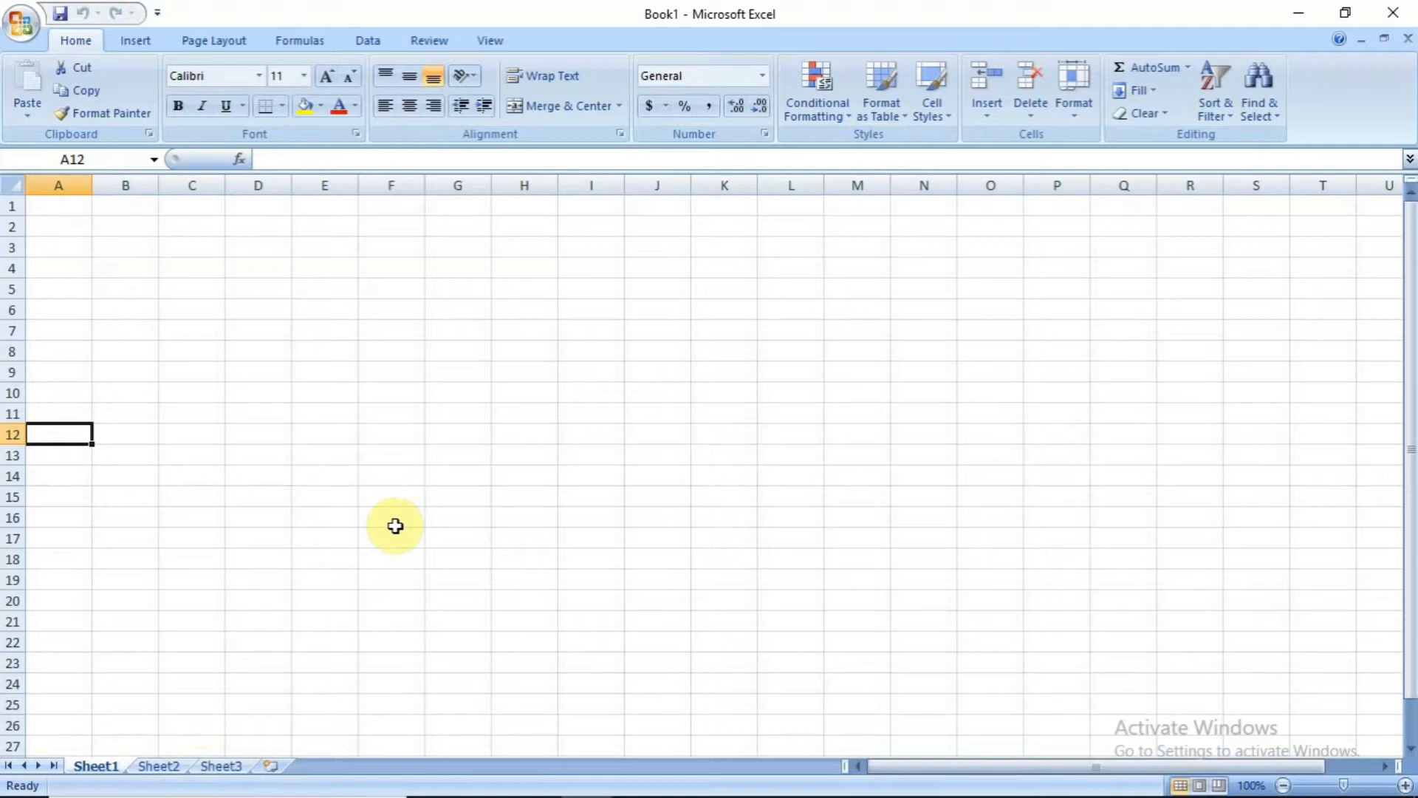
- Switch between the worksheets Sheet1, Sheet2 and Sheet3 to view each of them
{"action": "left_click", "coordinate": [152, 768]}
{"action": "left_click", "coordinate": [228, 773]}
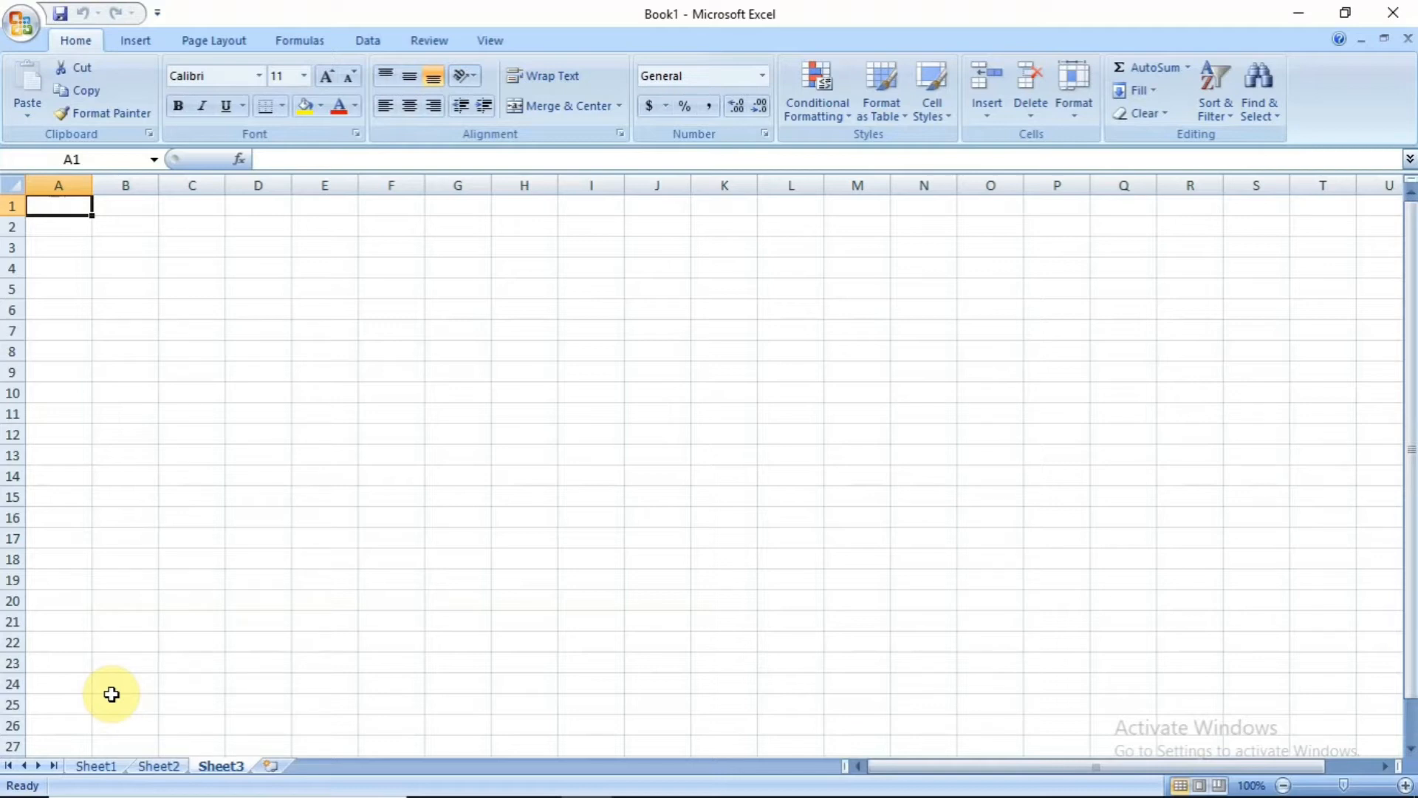
{"action": "left_click", "coordinate": [102, 766]}
{"action": "left_click", "coordinate": [165, 768]}
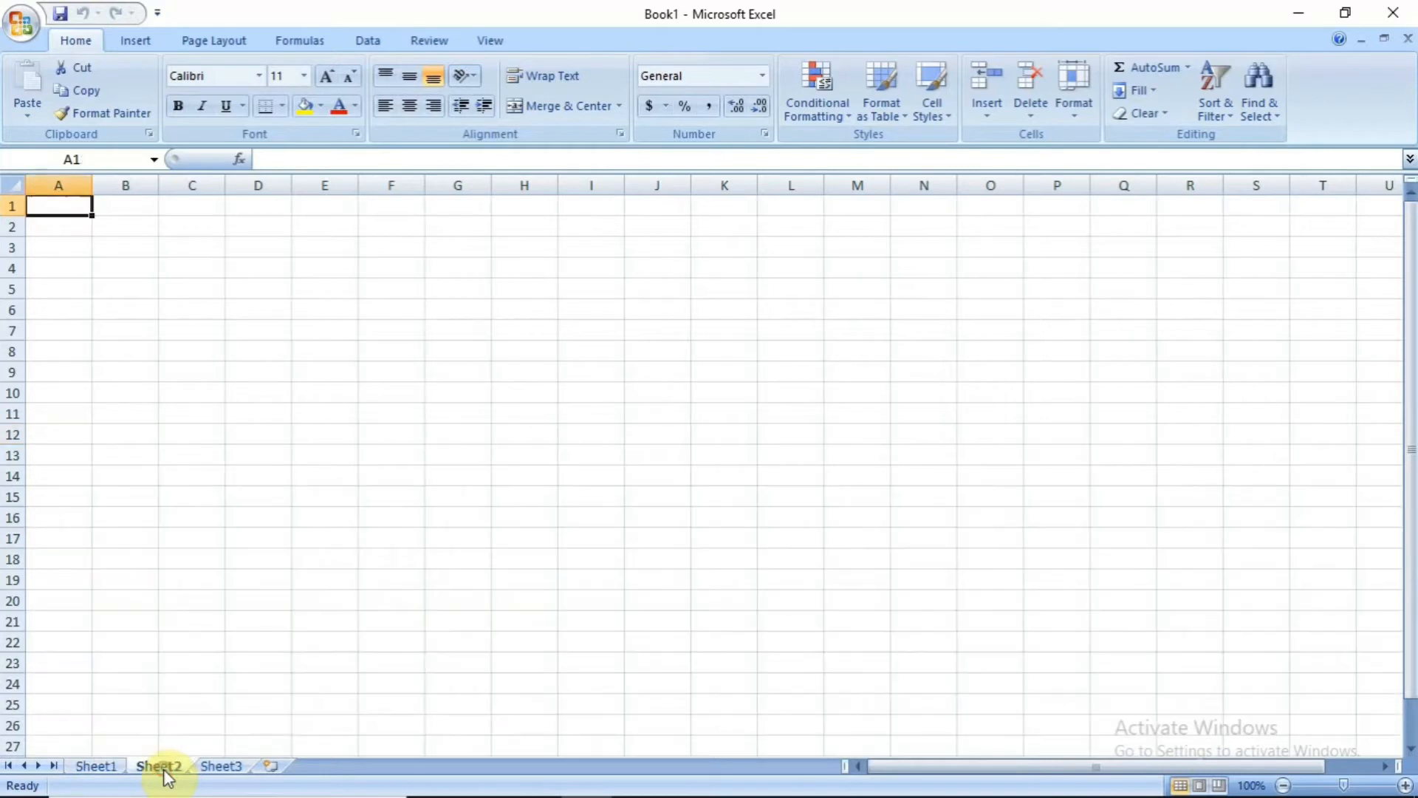
{"action": "left_click", "coordinate": [207, 766]}
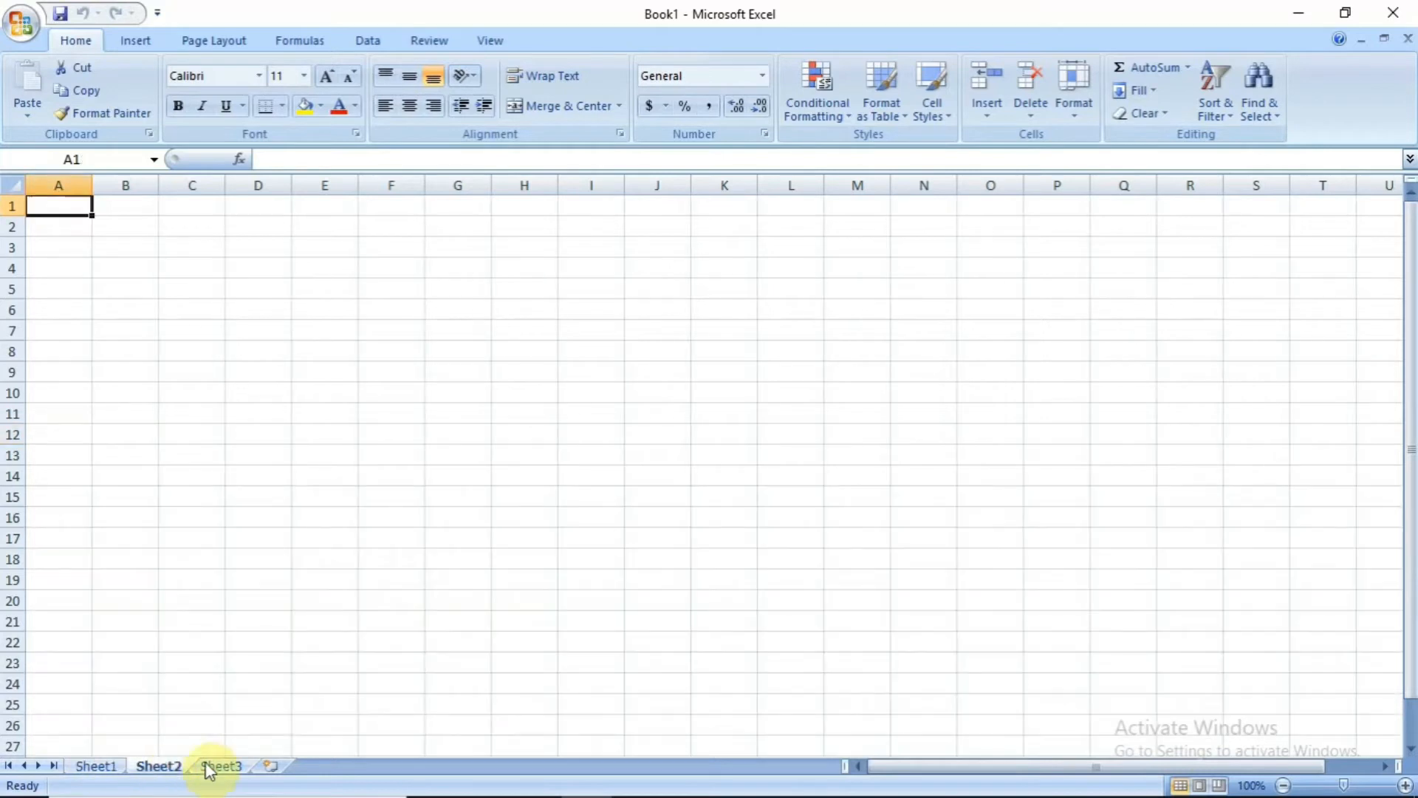
- Insert five new worksheets after Sheet3, adding Sheet4 through Sheet8
{"action": "left_click", "coordinate": [269, 768]}
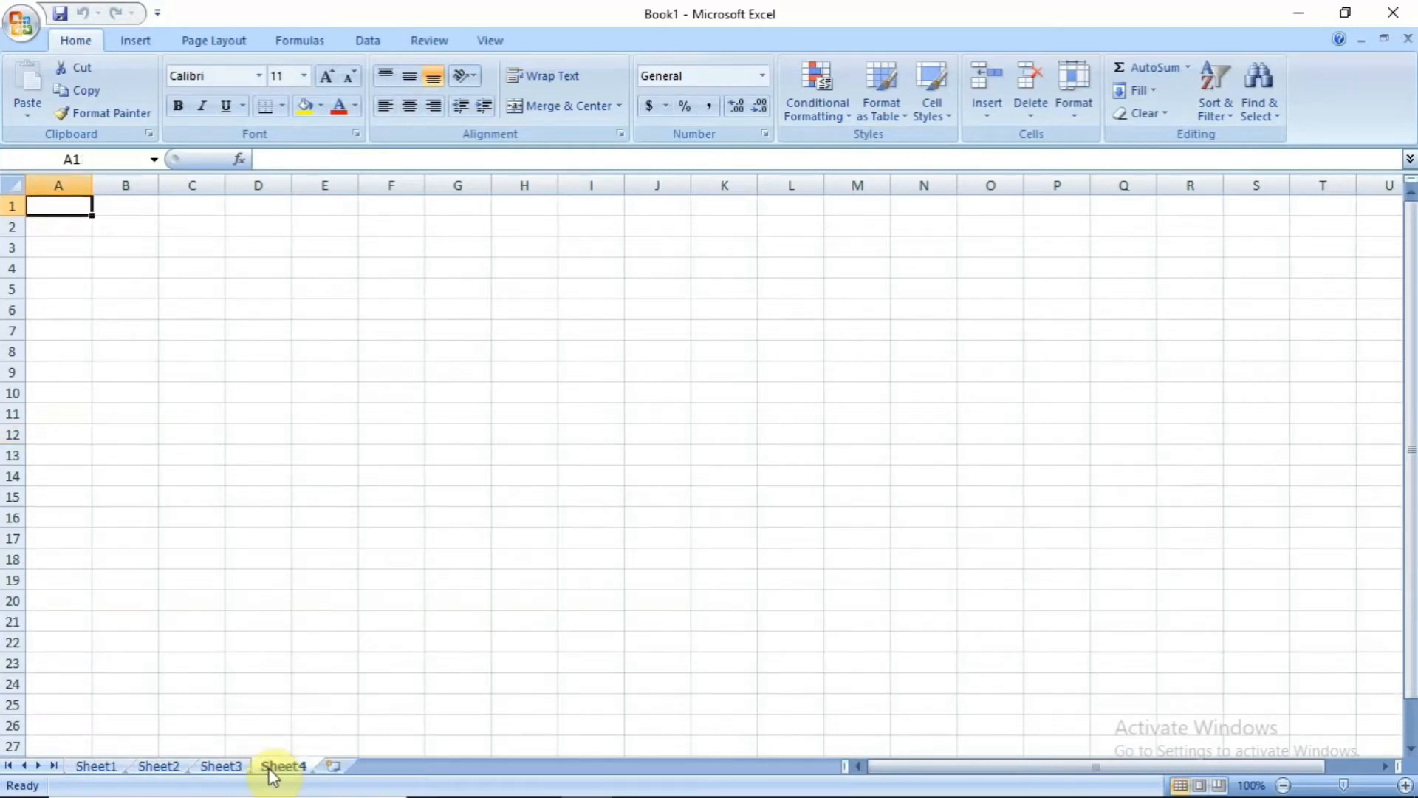
{"action": "left_click", "coordinate": [330, 769]}
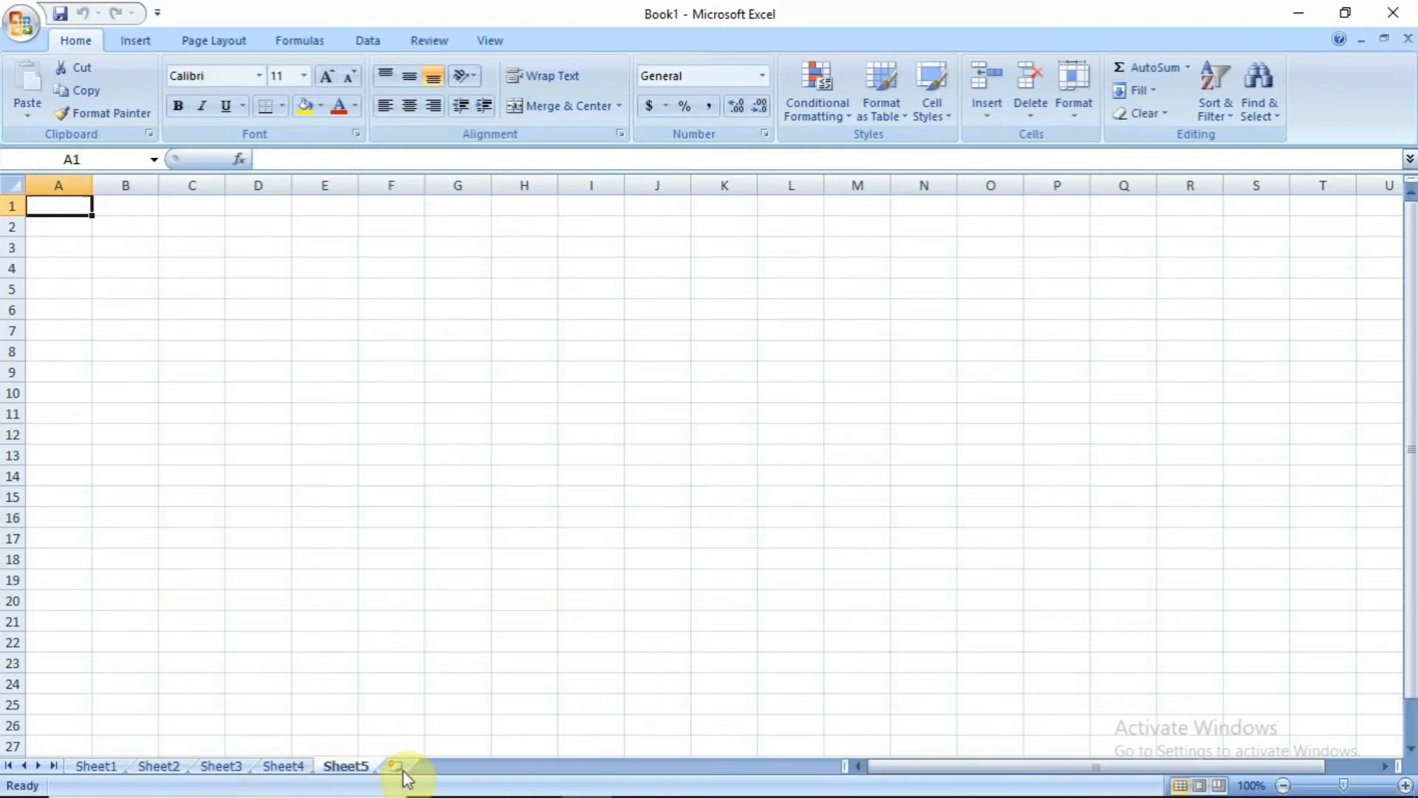
{"action": "left_click", "coordinate": [404, 771]}
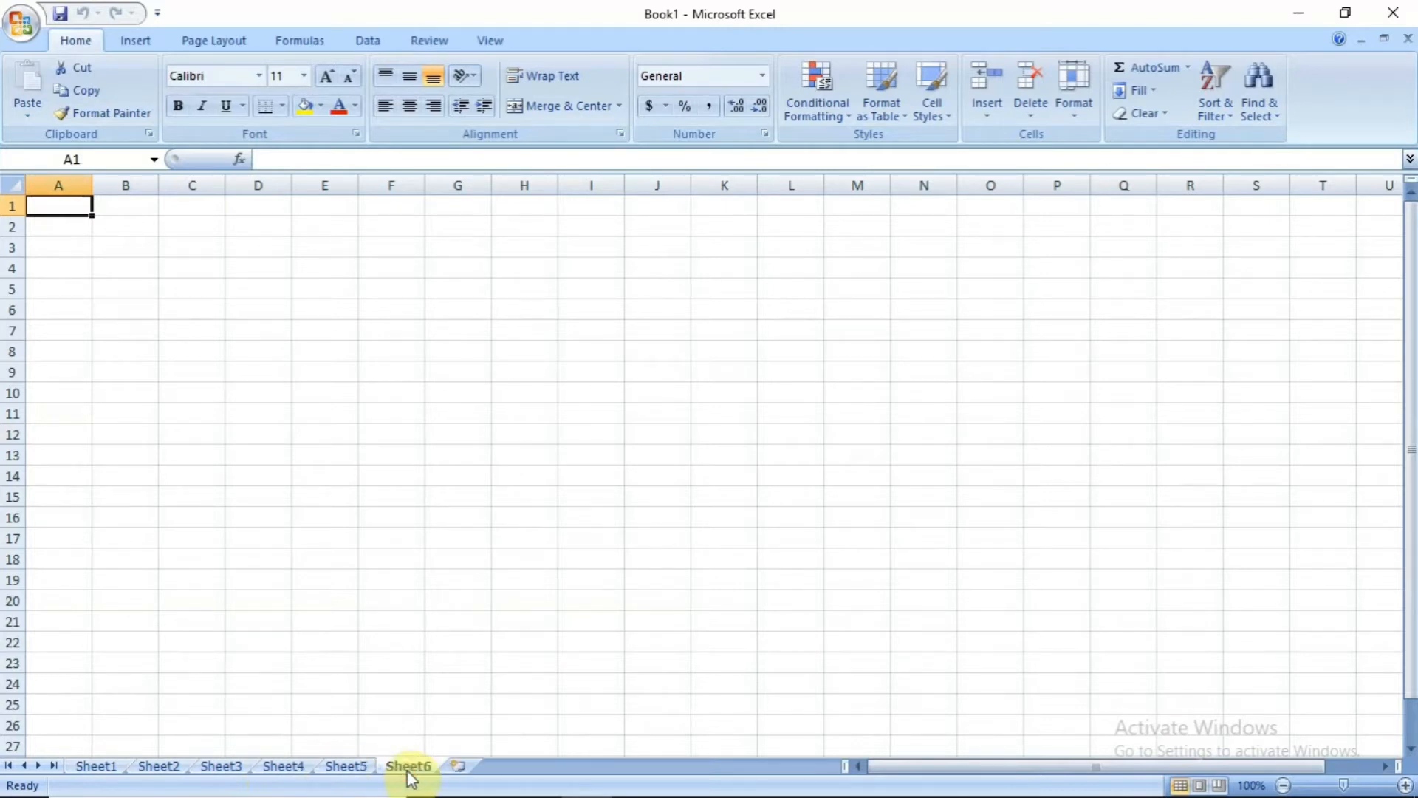
{"action": "left_click", "coordinate": [465, 770]}
{"action": "left_click", "coordinate": [515, 770]}
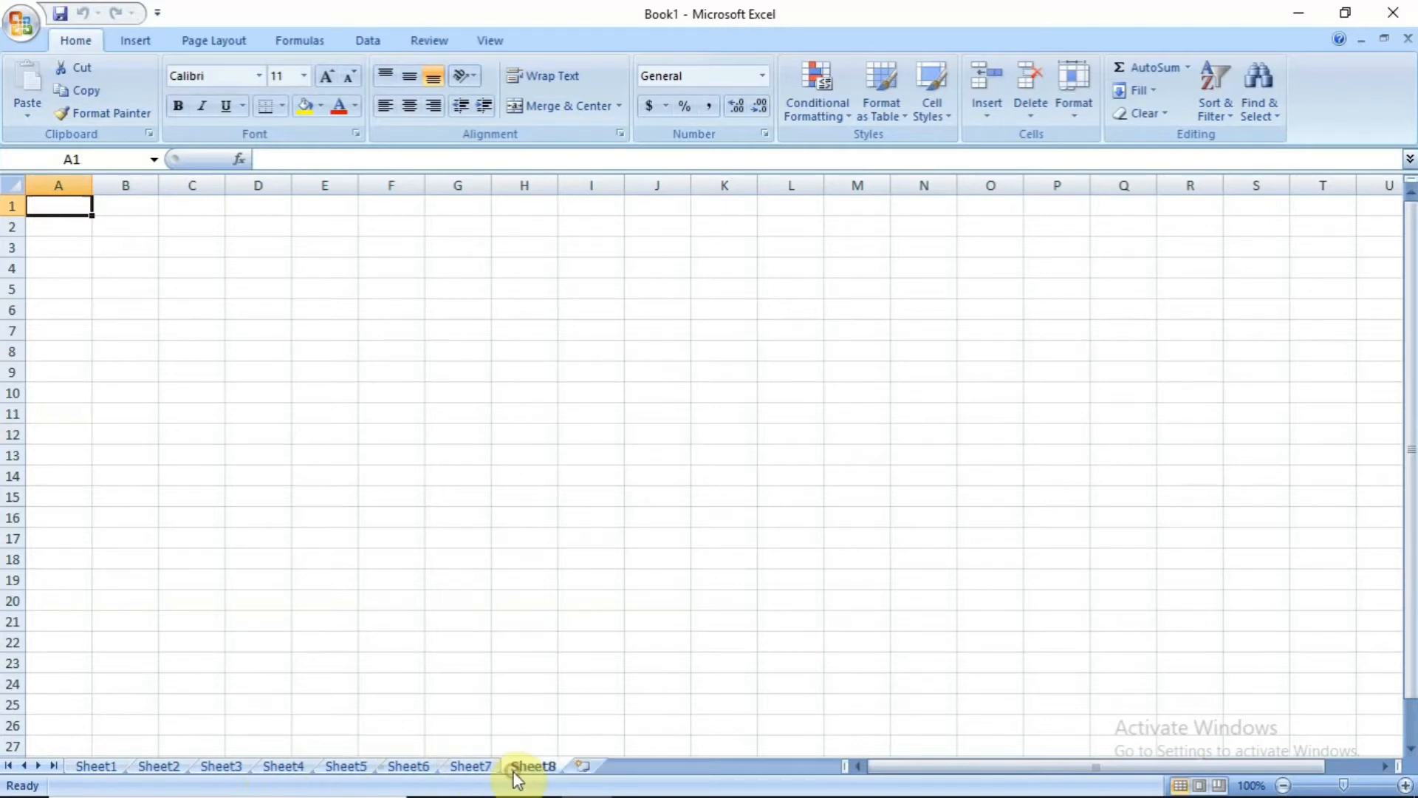
- Open Sheet1's name for editing without changing it, and inspect the commands available for the sheet, including Tab Color
{"action": "double_click", "coordinate": [110, 770]}
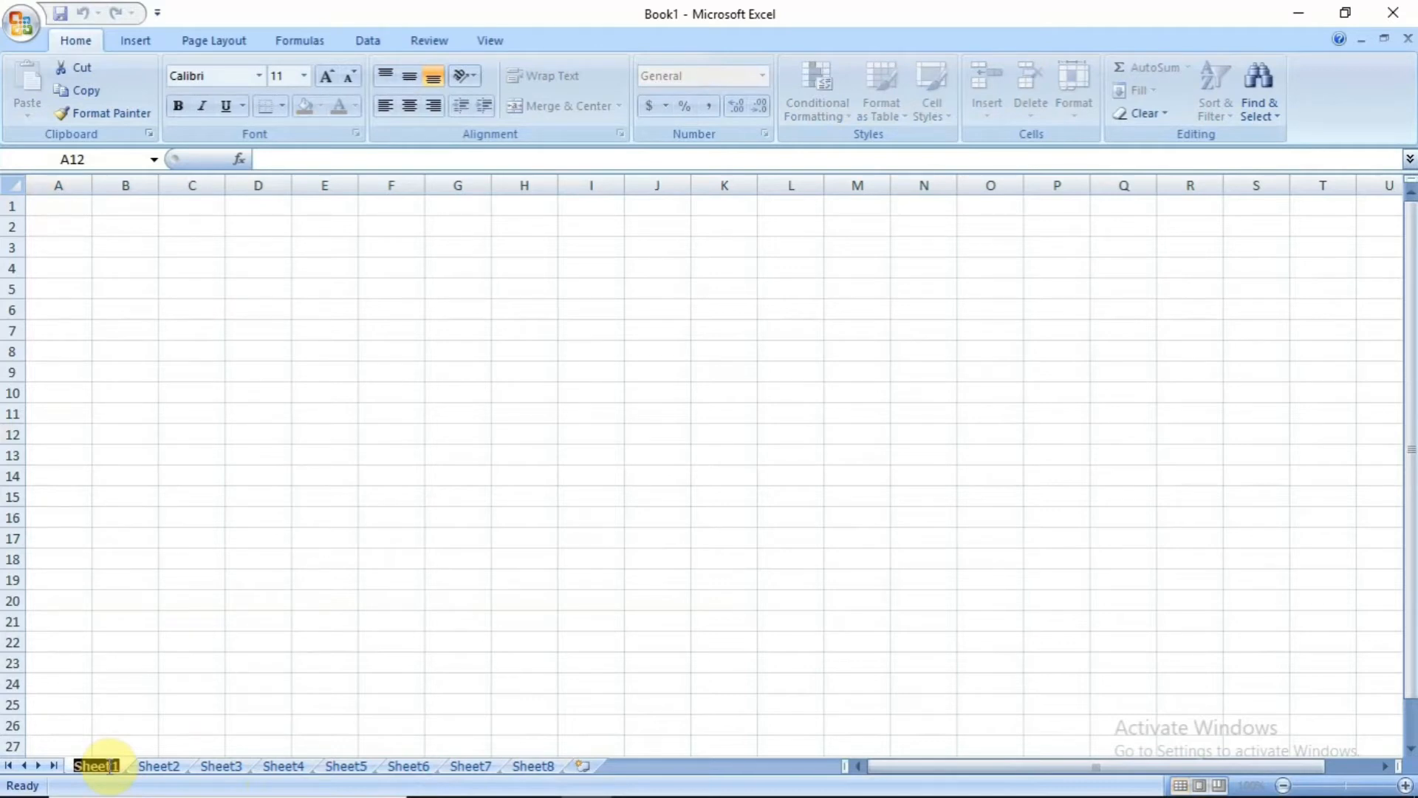
{"action": "left_click", "coordinate": [171, 773]}
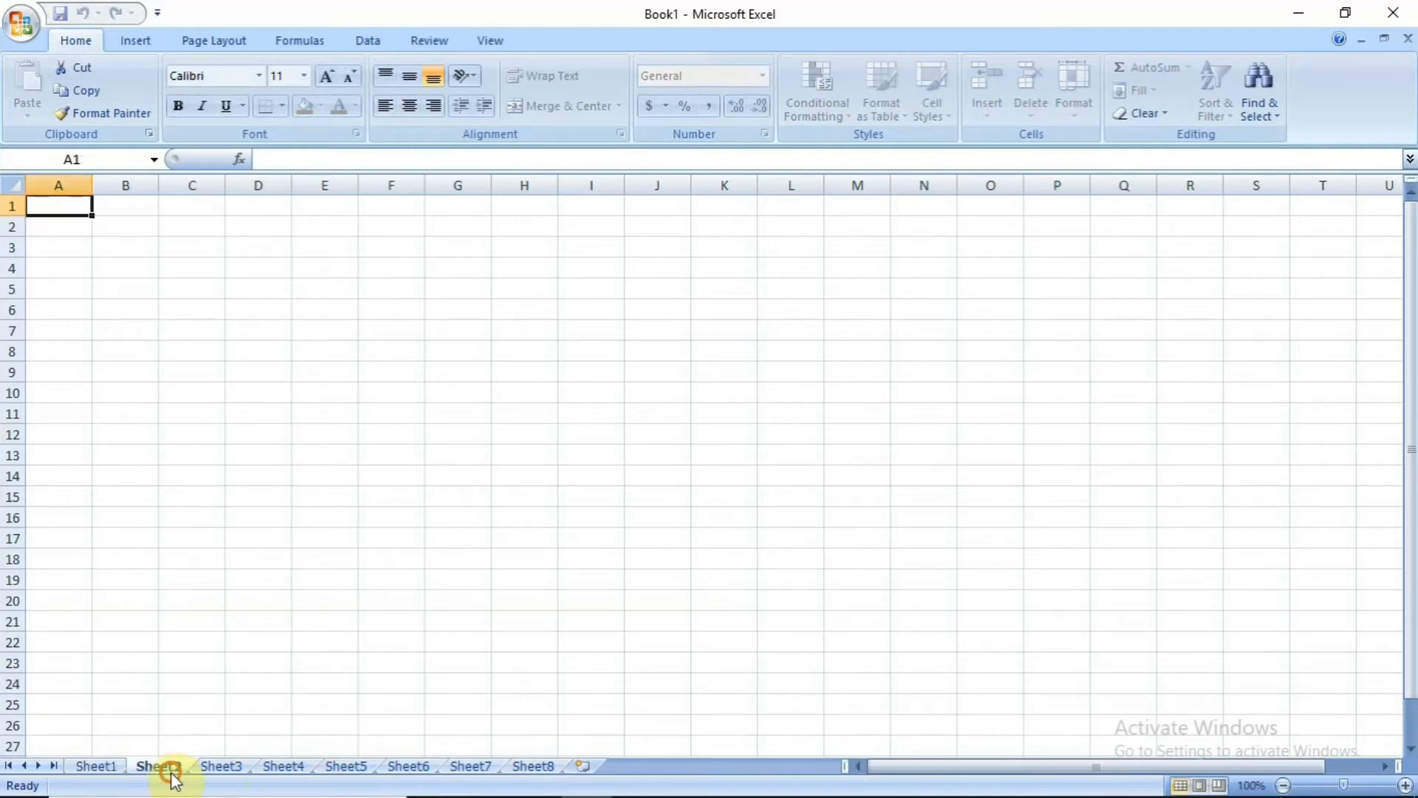
{"action": "right_click", "coordinate": [81, 764]}
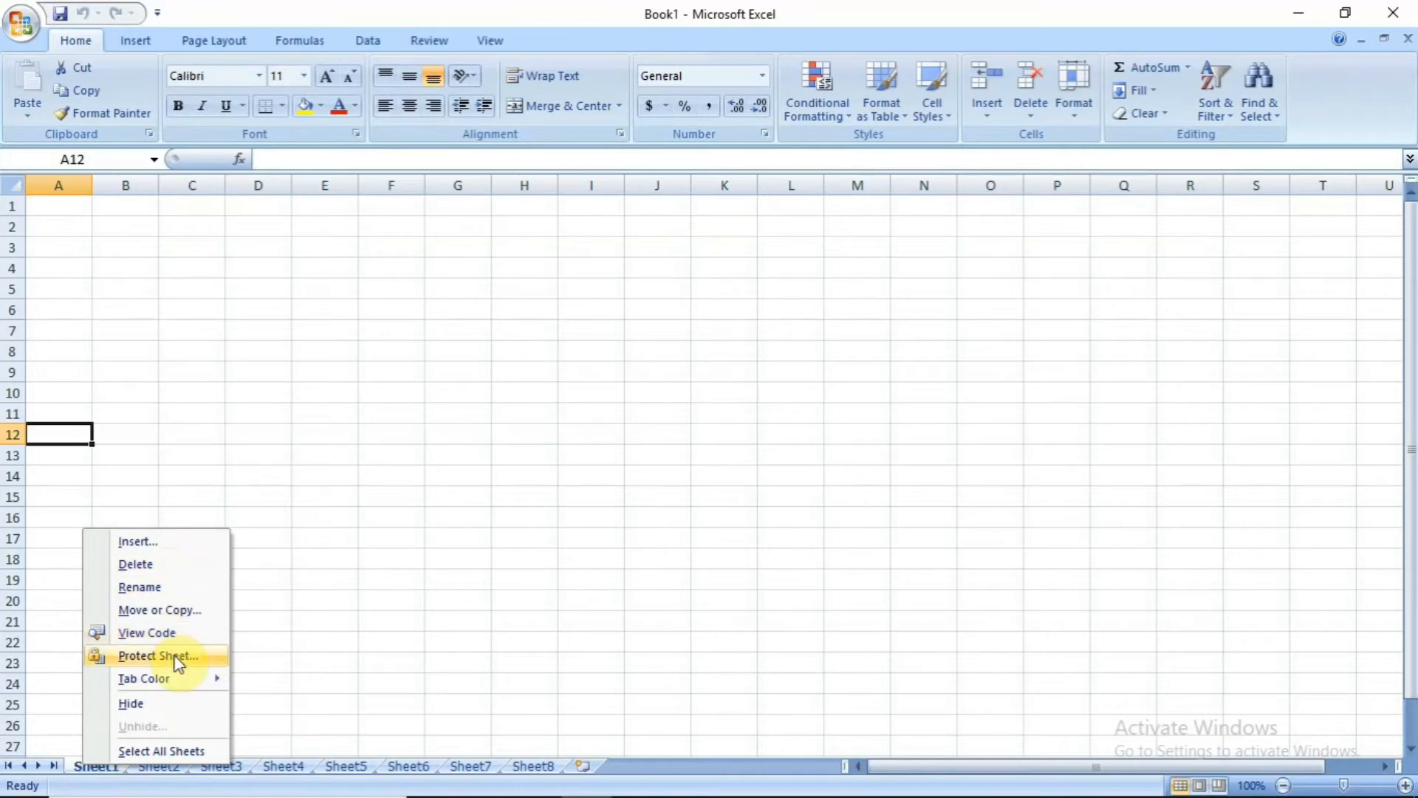
{"action": "mouse_move", "coordinate": [182, 686]}
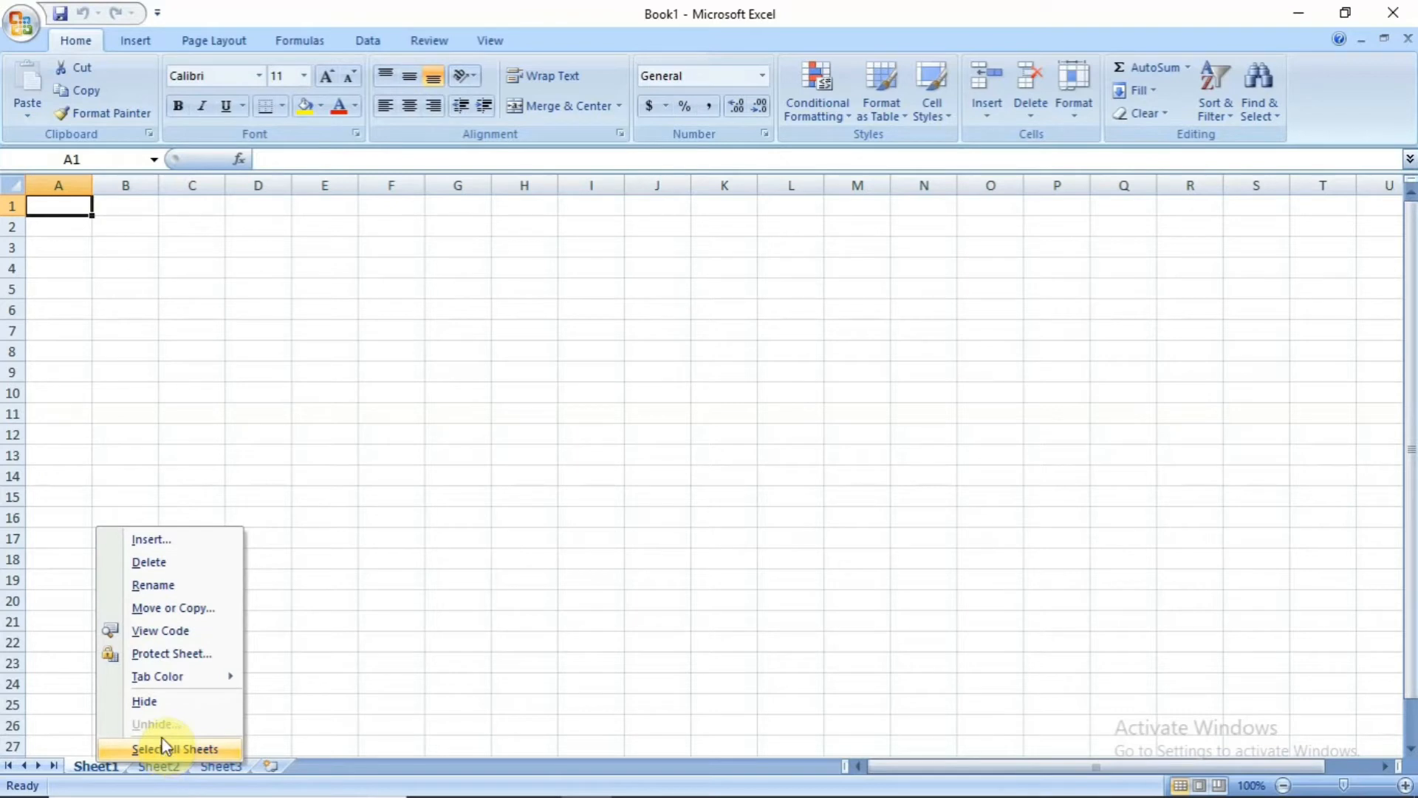
{"action": "left_click", "coordinate": [469, 457]}
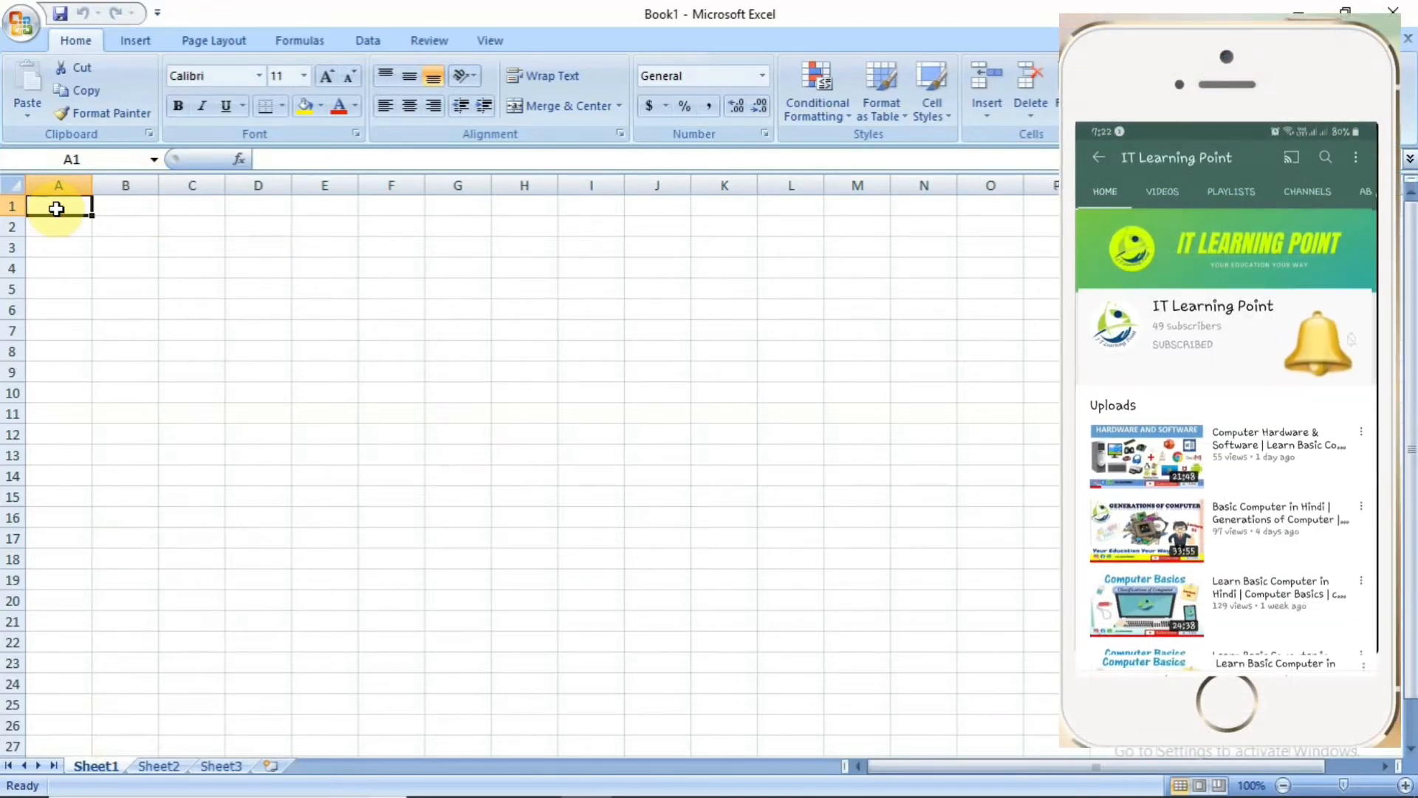
- Enter the column headers S.no in A1 and Name in B1 of Sheet1
{"action": "type", "text": "s"}
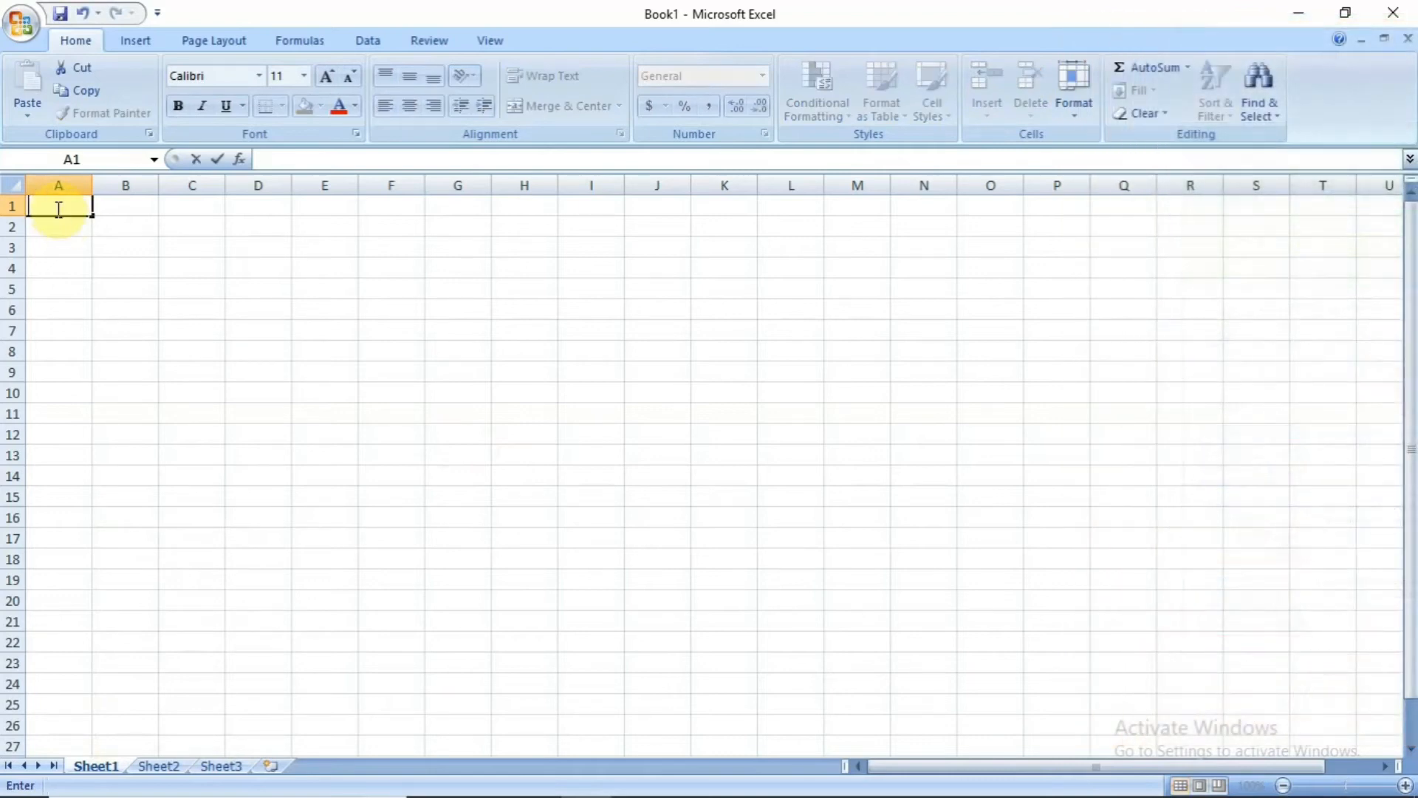
{"action": "key", "text": "BackSpace"}
{"action": "type", "text": "S.no"}
{"action": "key", "text": "Tab"}
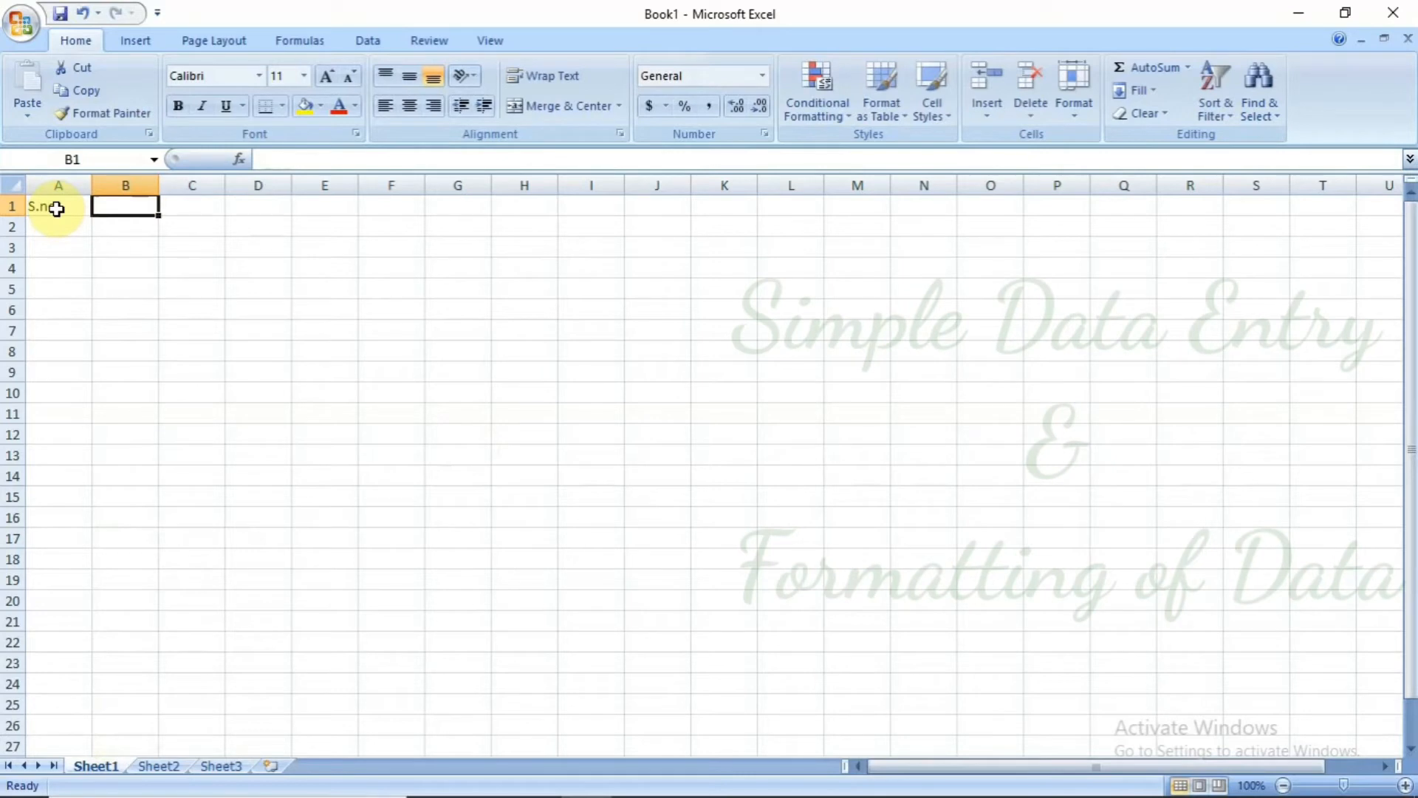
{"action": "type", "text": "N"}
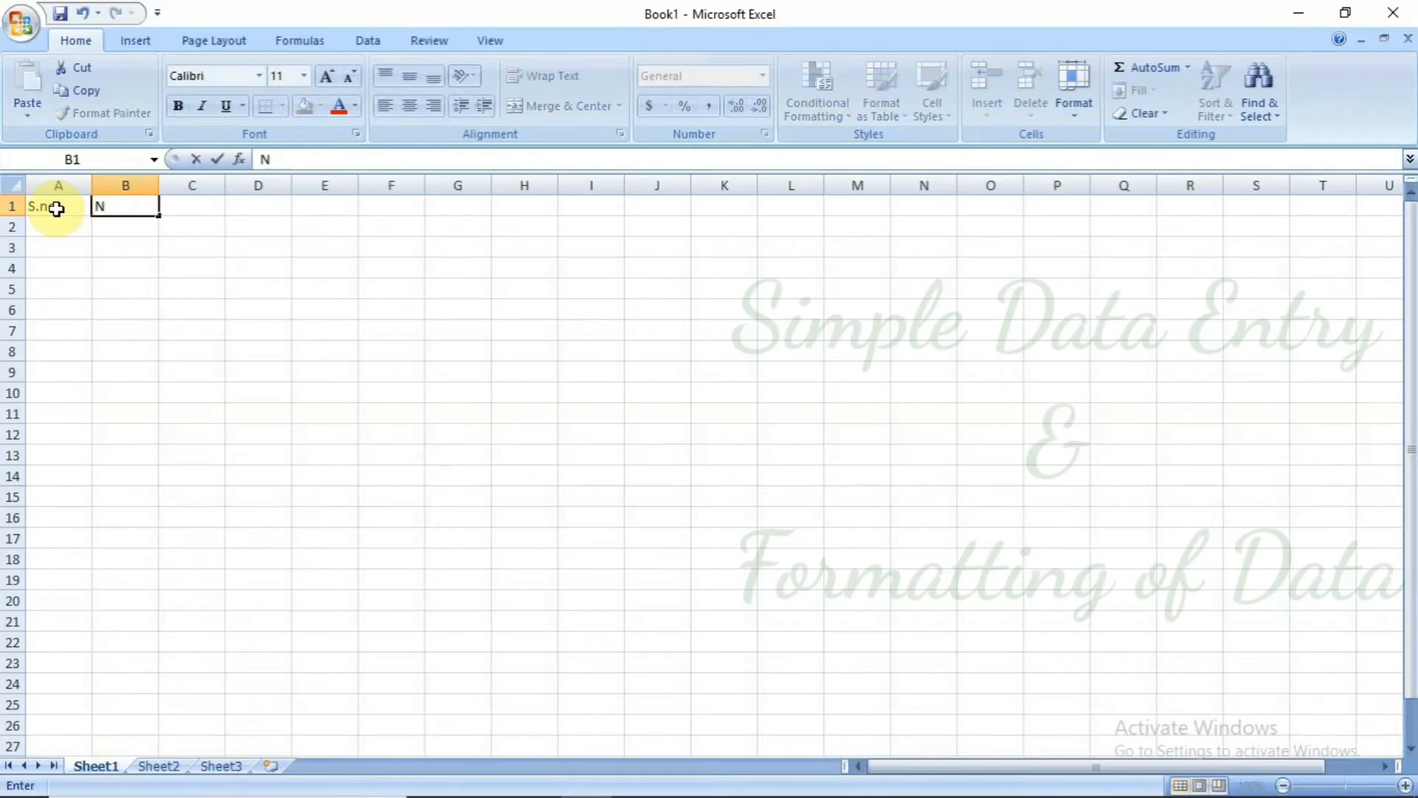
{"action": "type", "text": "ame"}
{"action": "key", "text": "Tab"}
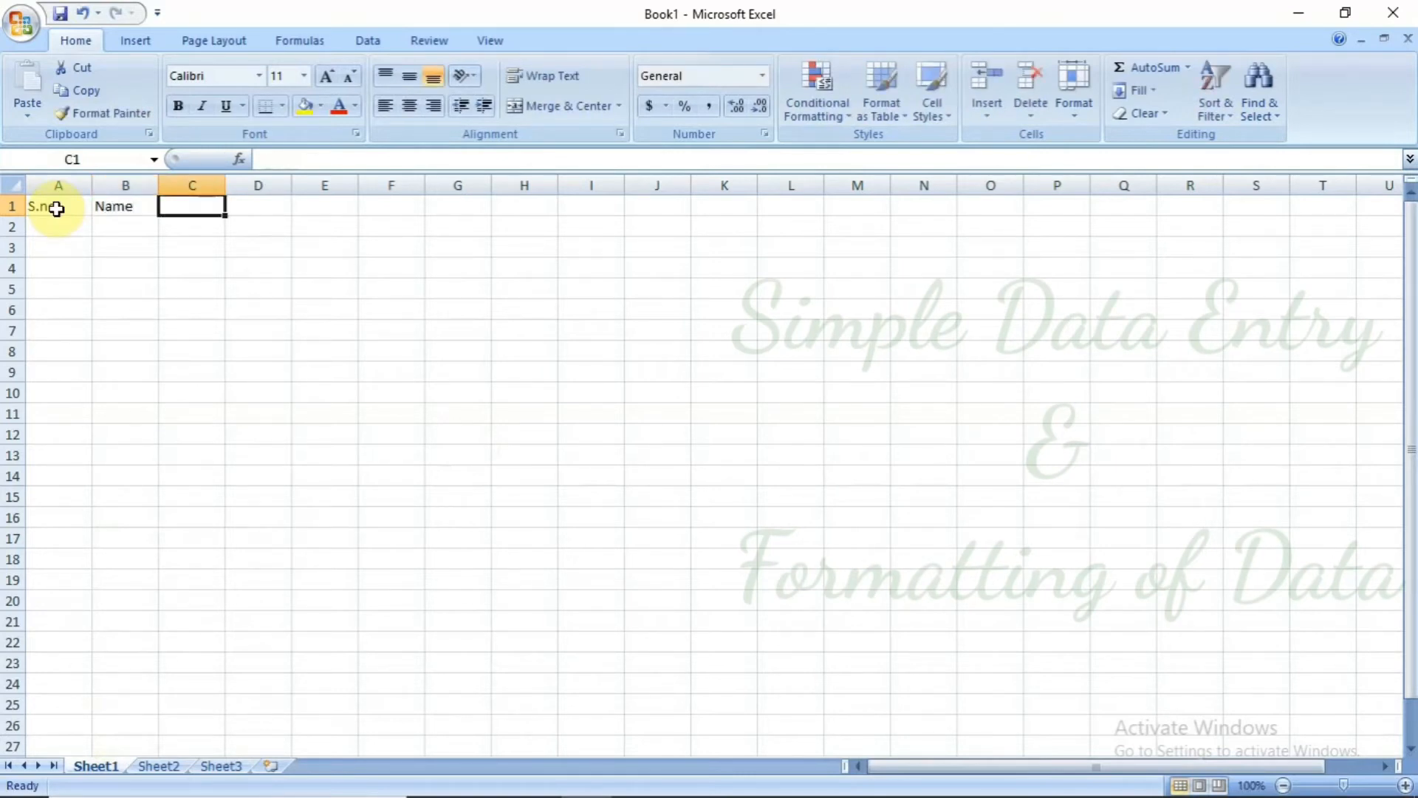
- Enter the column headers Address in C1 and contact in D1
{"action": "type", "text": "add"}
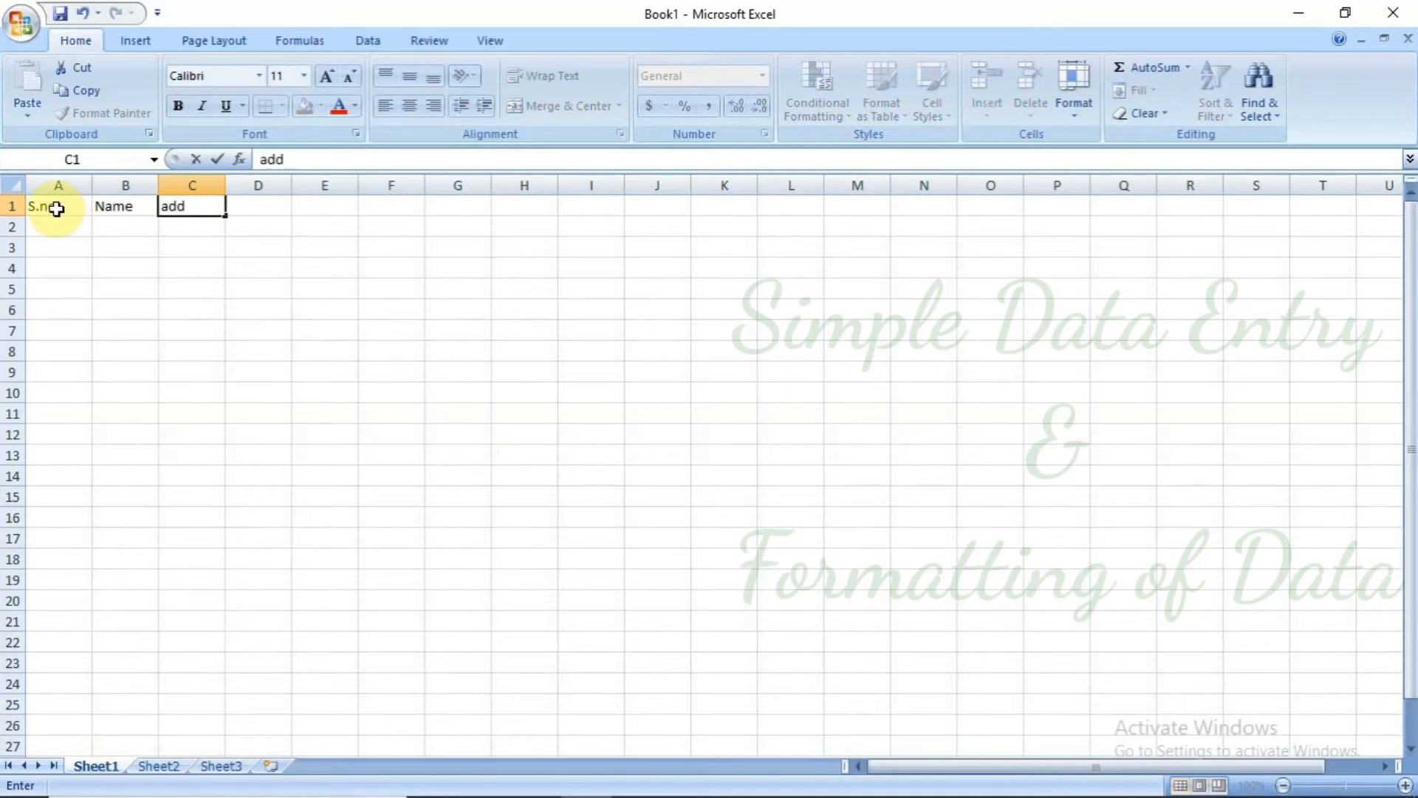
{"action": "key", "text": "BackSpace"}
{"action": "key", "text": "BackSpace"}
{"action": "key", "text": "BackSpace"}
{"action": "type", "text": "Address"}
{"action": "key", "text": "Tab"}
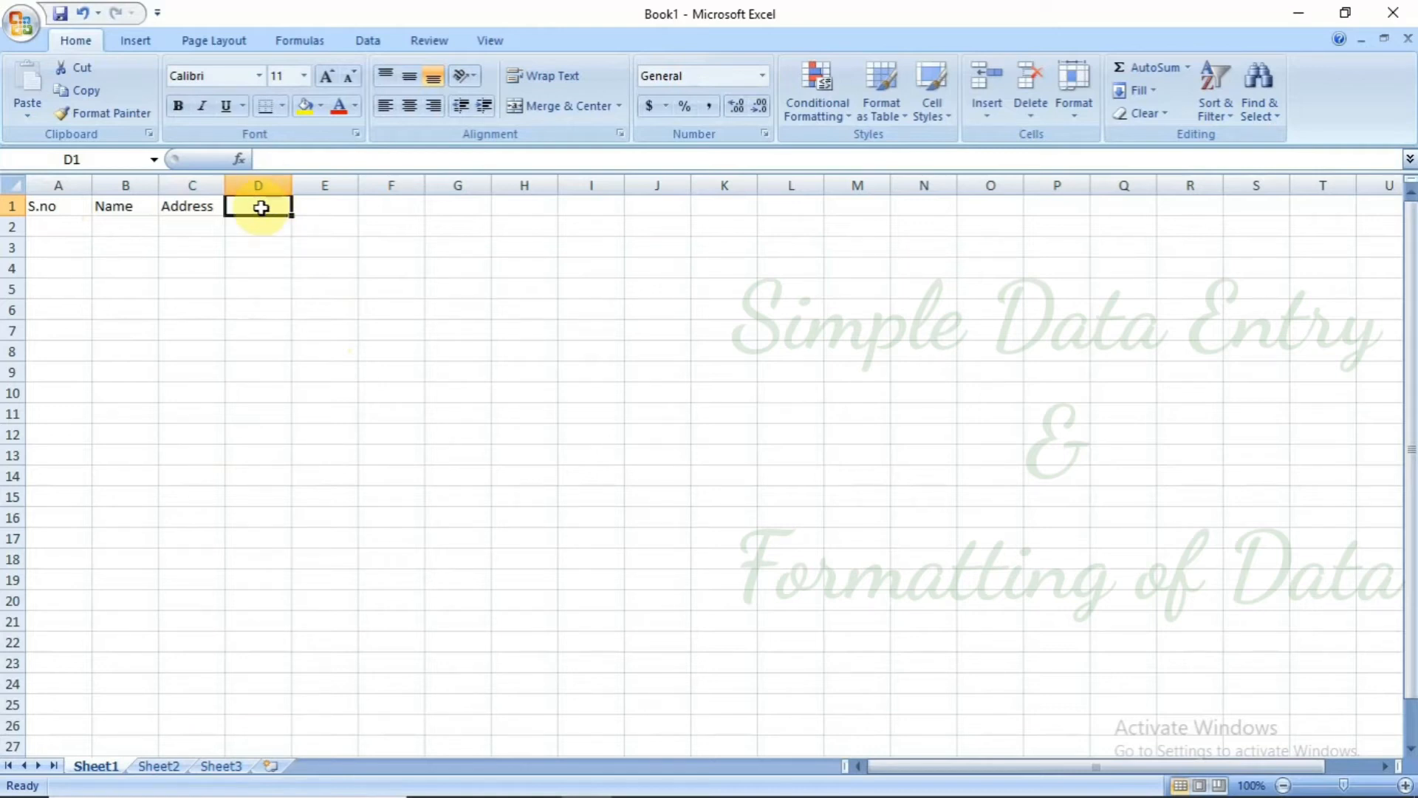
{"action": "type", "text": "co"}
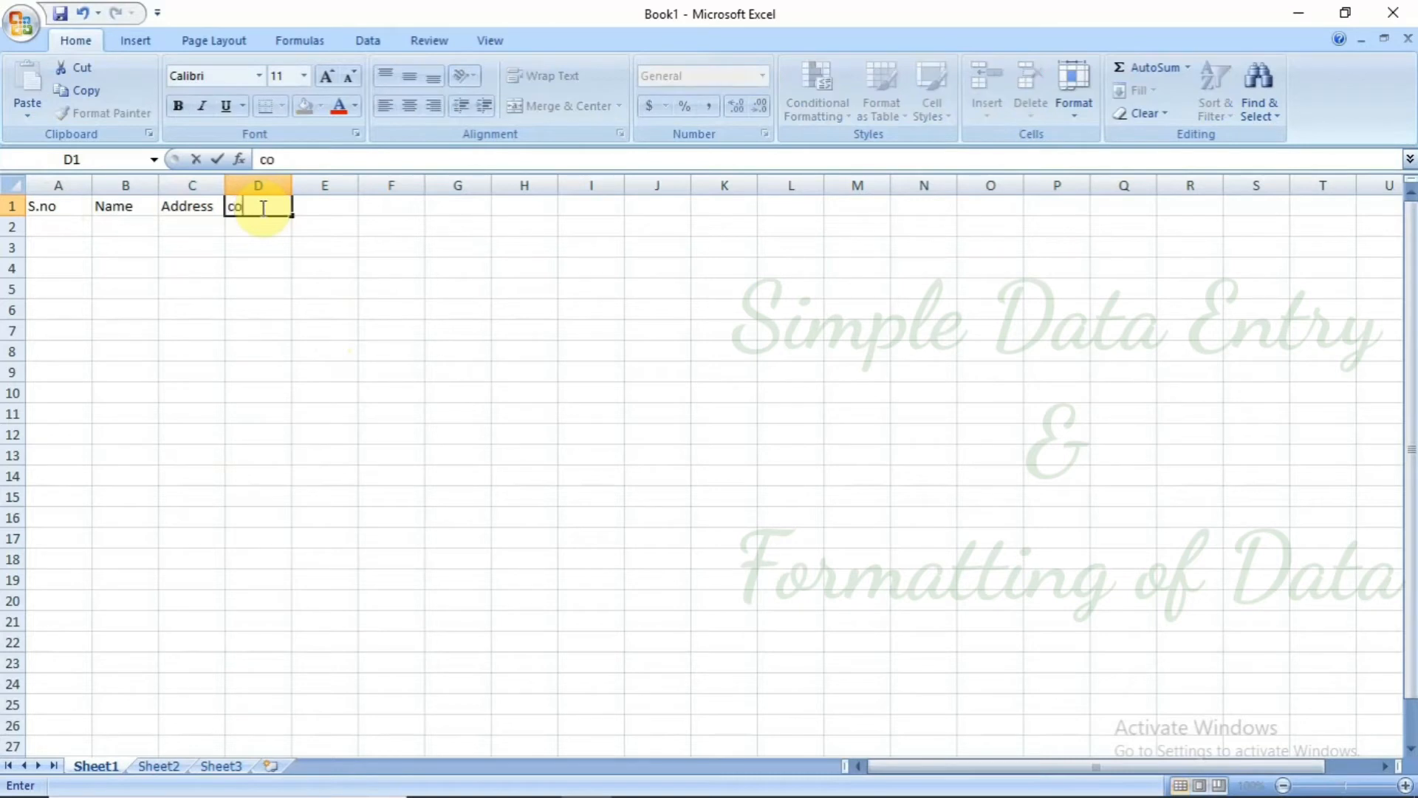
{"action": "type", "text": "ntact"}
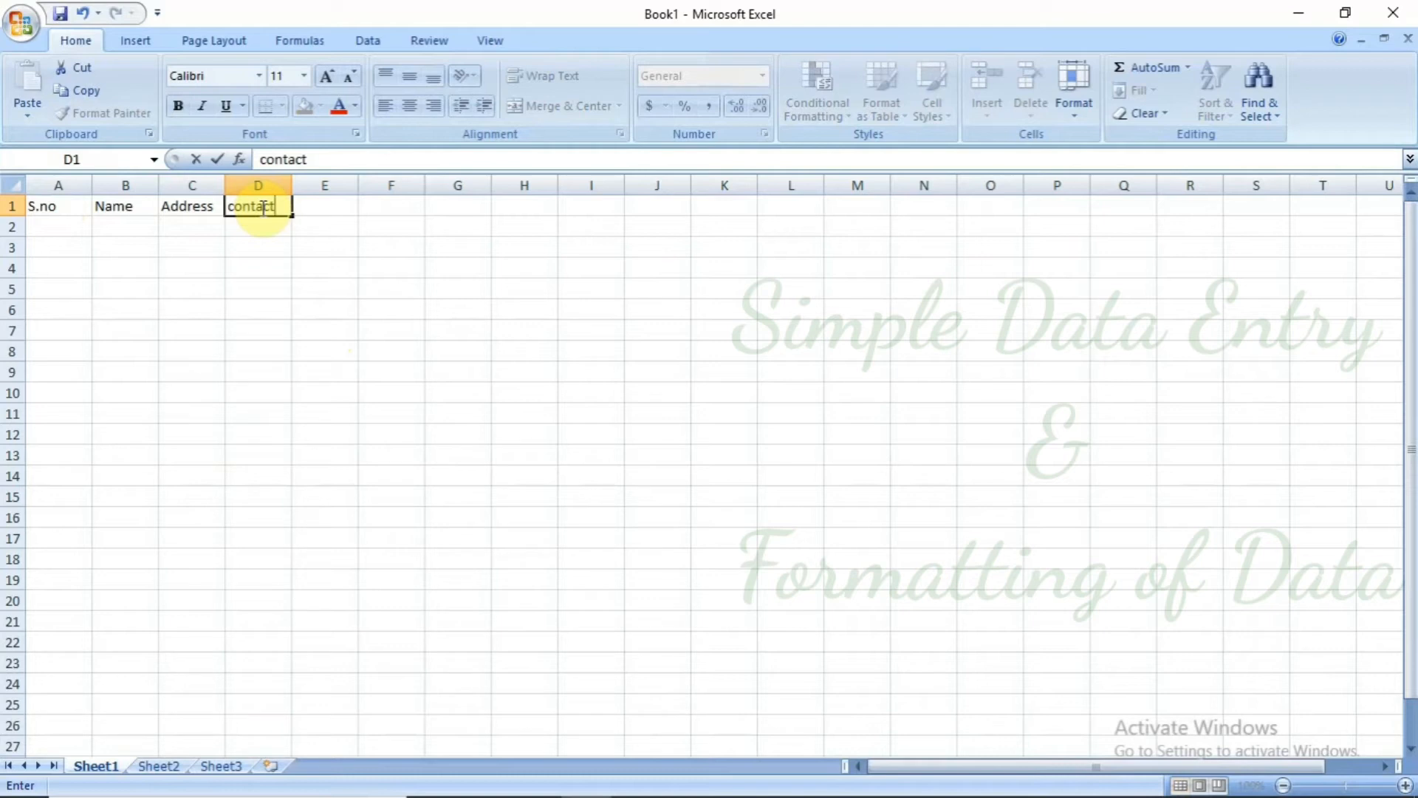
- Enter the serial numbers 1 to 5 in cells A2 to A6 under the S.no header
{"action": "left_click", "coordinate": [74, 230]}
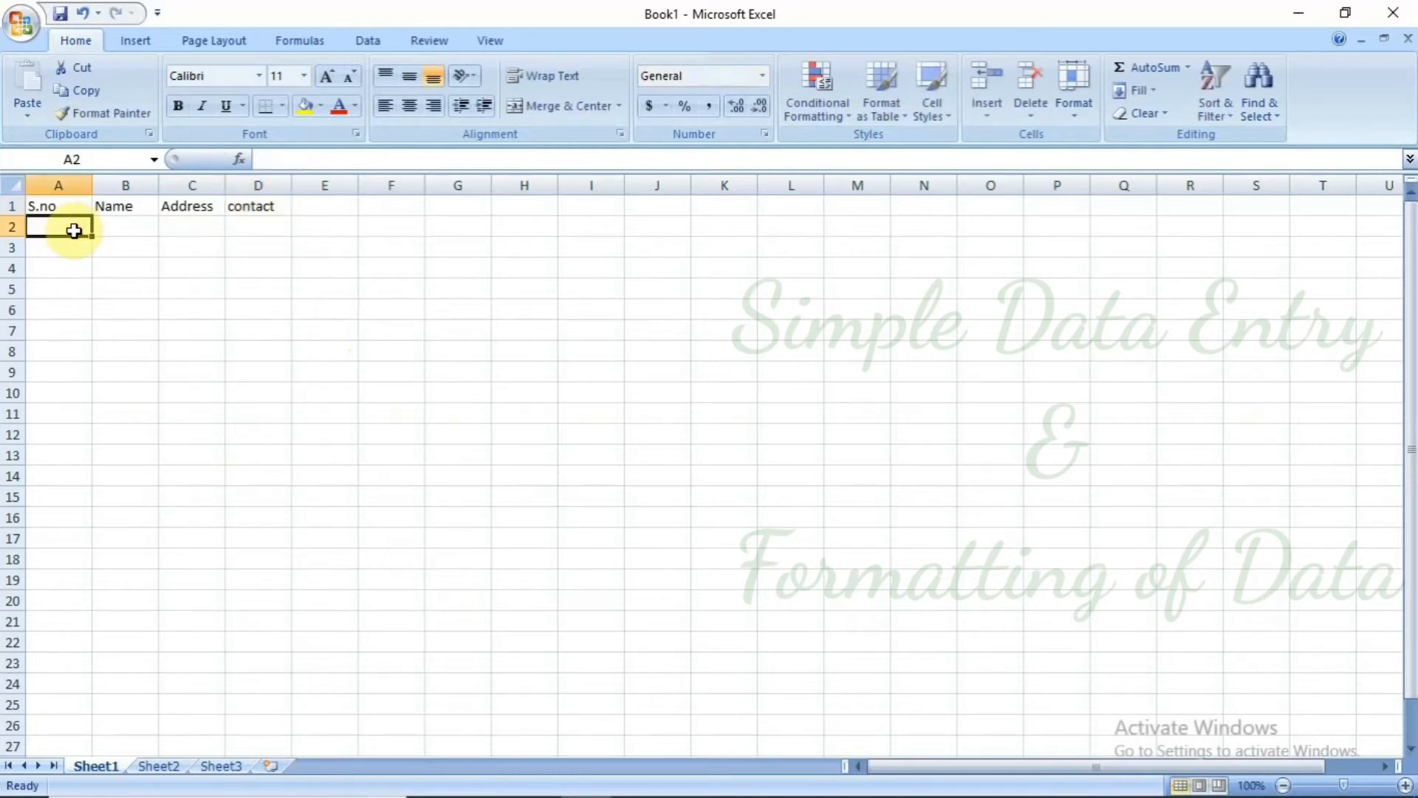
{"action": "type", "text": "1"}
{"action": "key", "text": "Return"}
{"action": "type", "text": "2"}
{"action": "key", "text": "Return"}
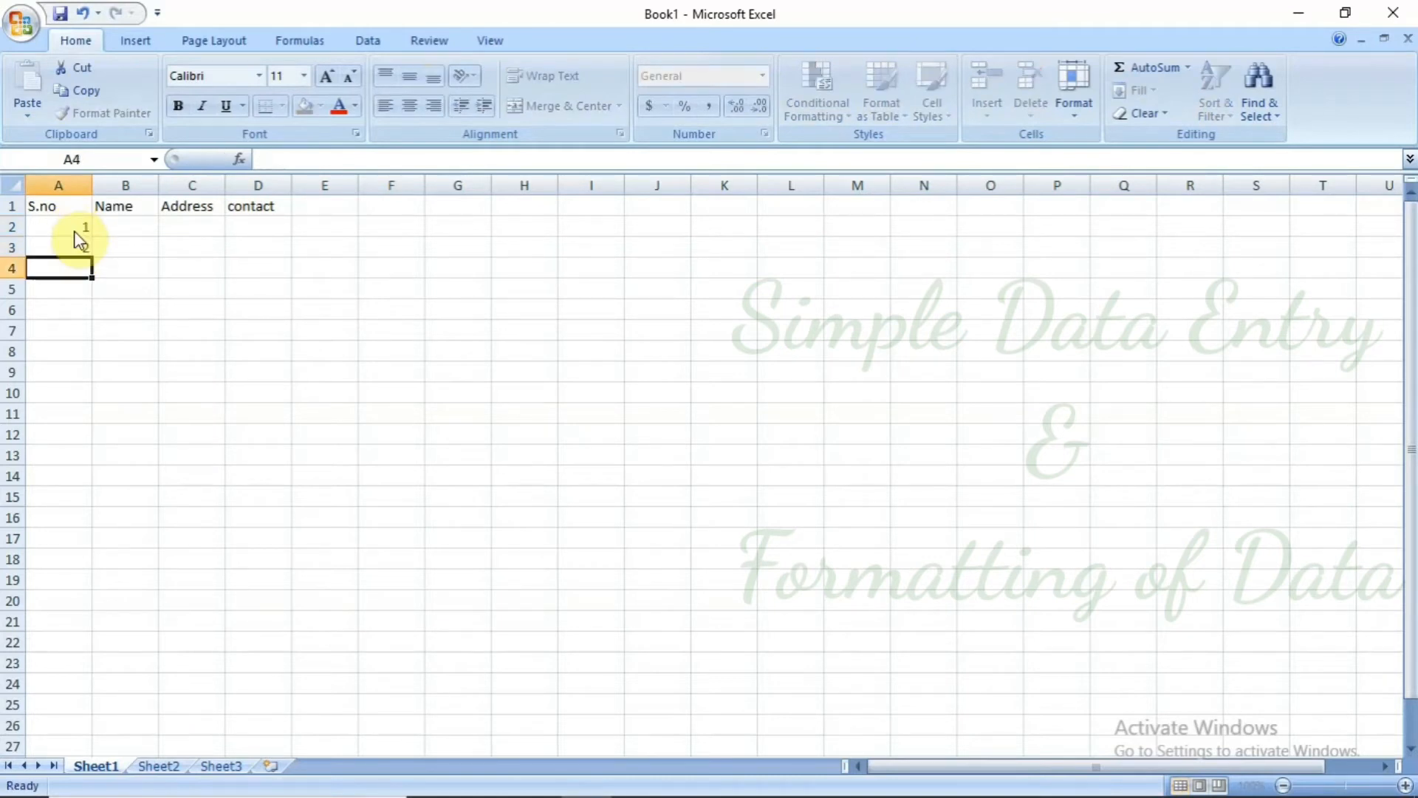
{"action": "type", "text": "3"}
{"action": "key", "text": "Return"}
{"action": "type", "text": "4"}
{"action": "key", "text": "Return"}
{"action": "type", "text": "5"}
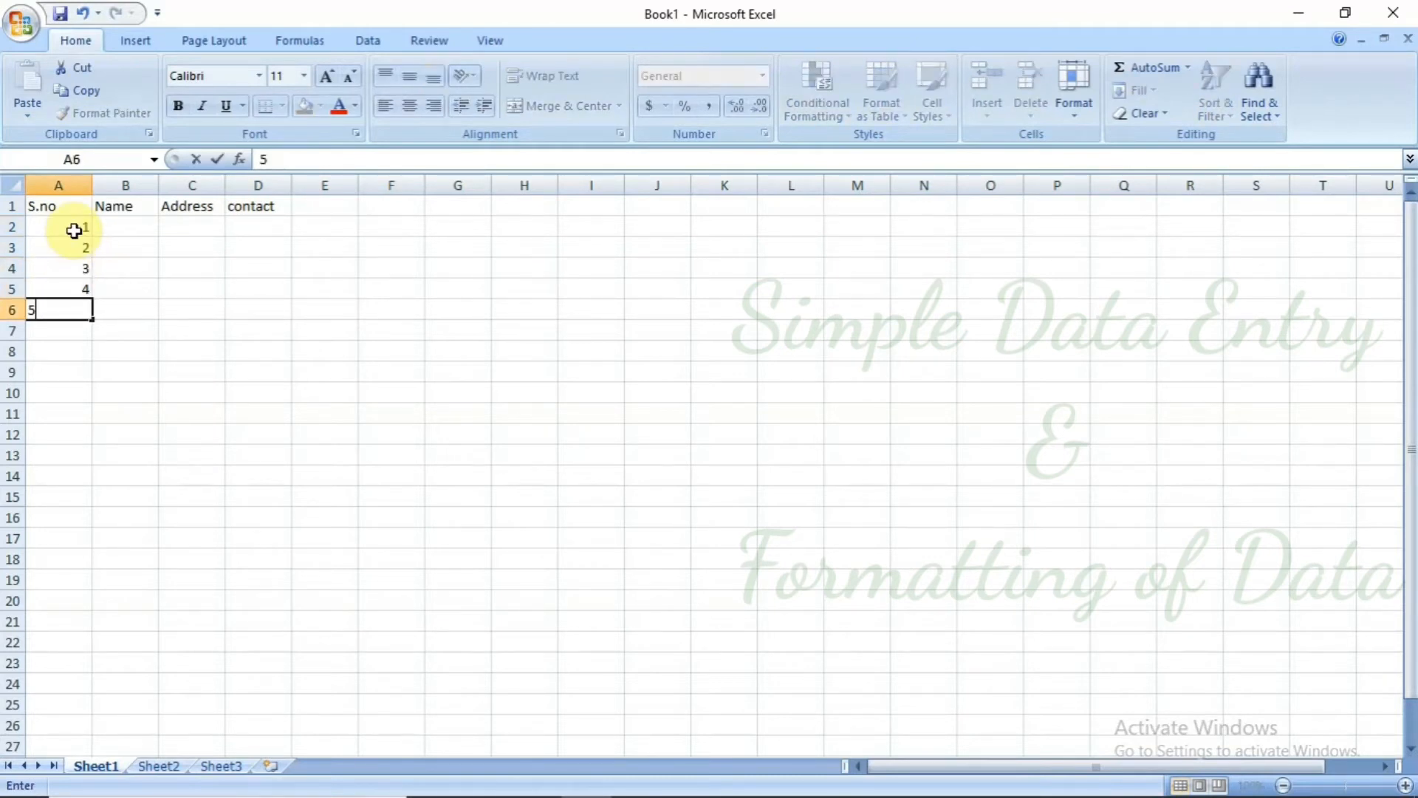
- Enter a first name in B6 and another in B5 under the Name header
{"action": "key", "text": "Tab"}
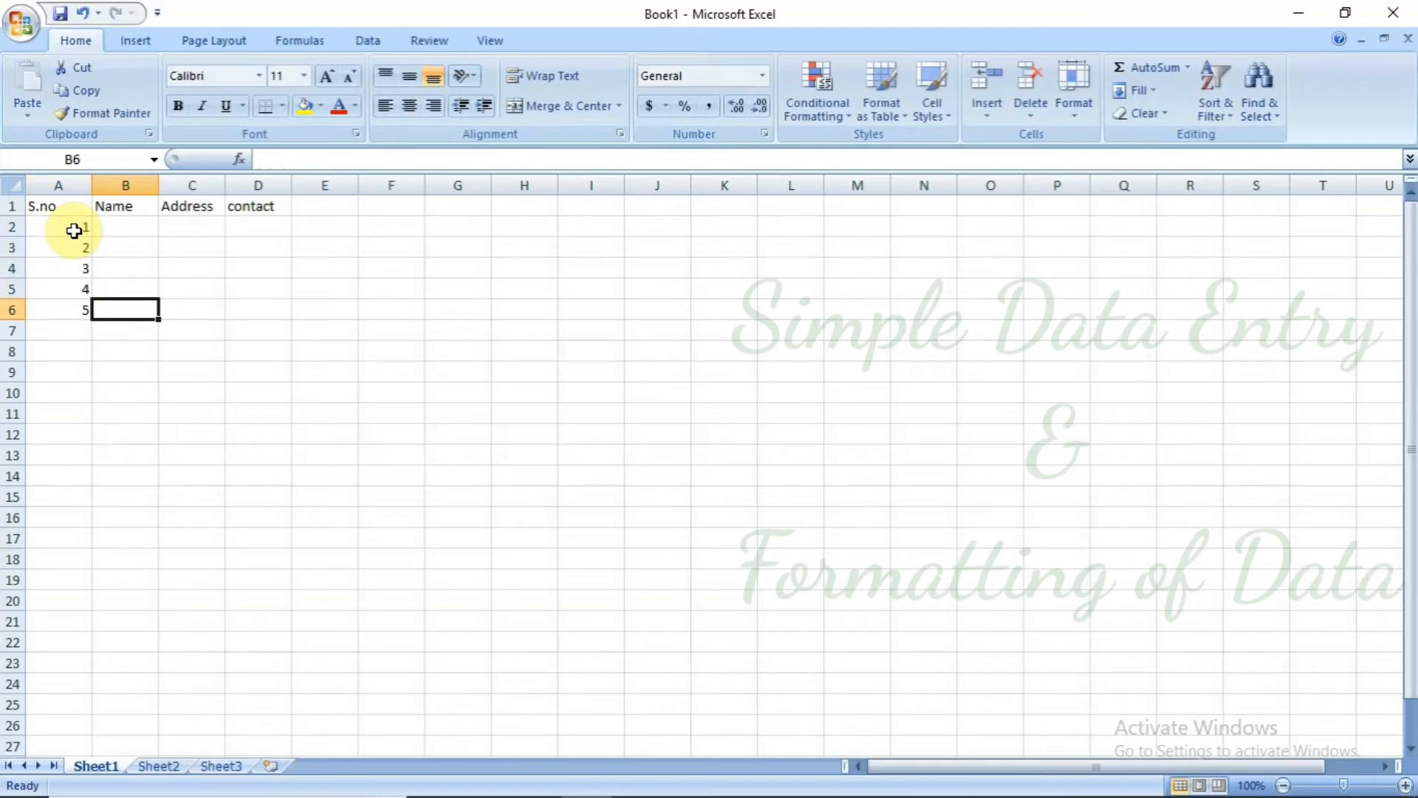
{"action": "type", "text": "Rakesh"}
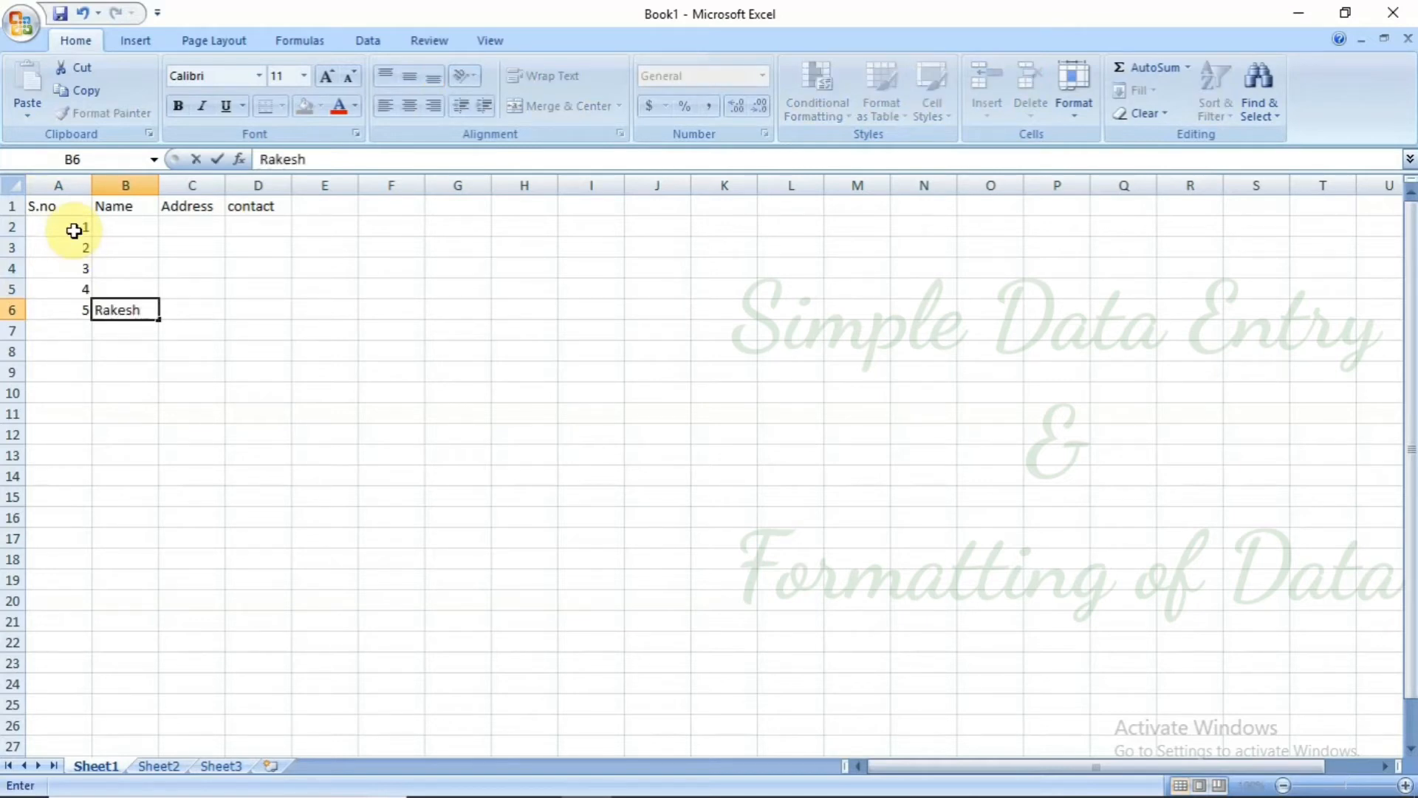
{"action": "key", "text": "Up"}
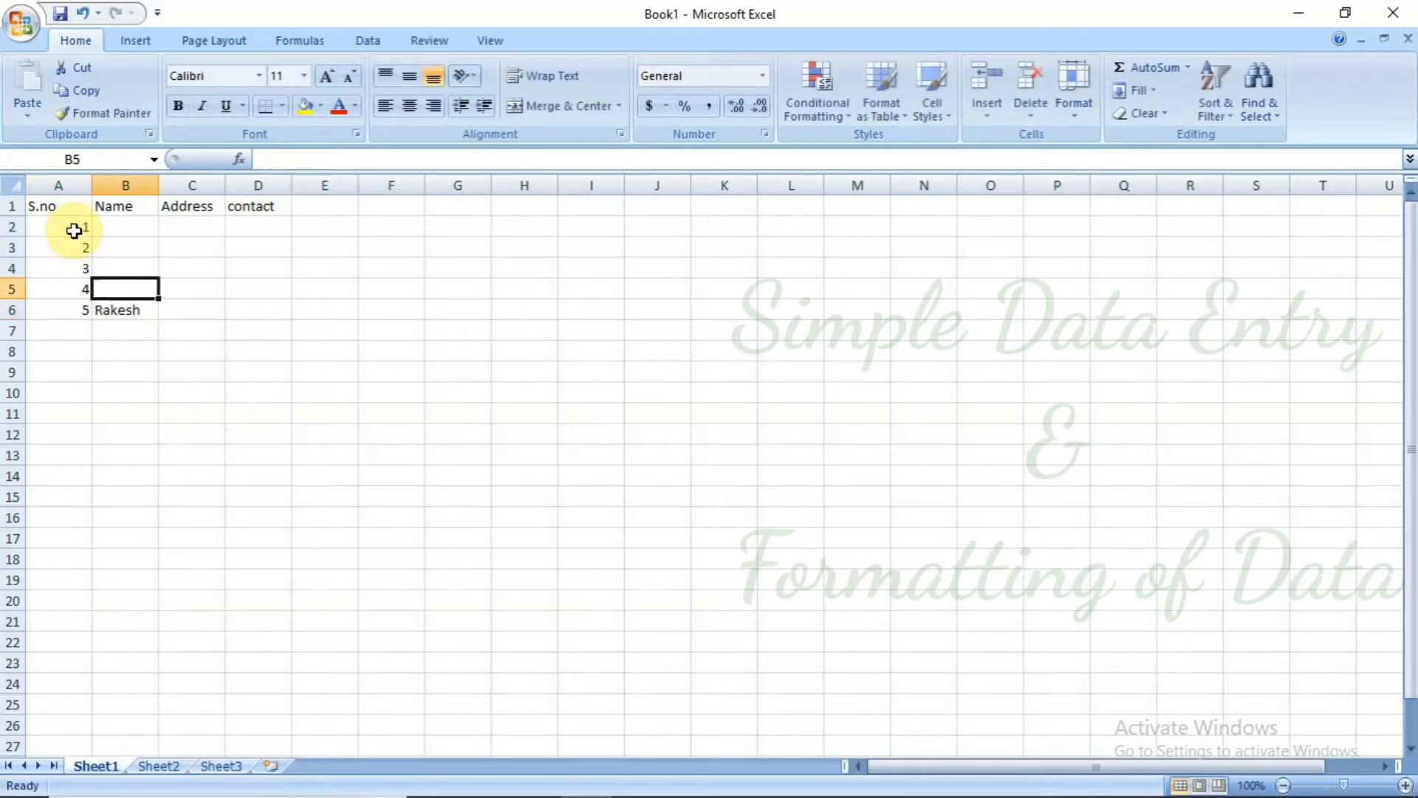
{"action": "type", "text": "Har"}
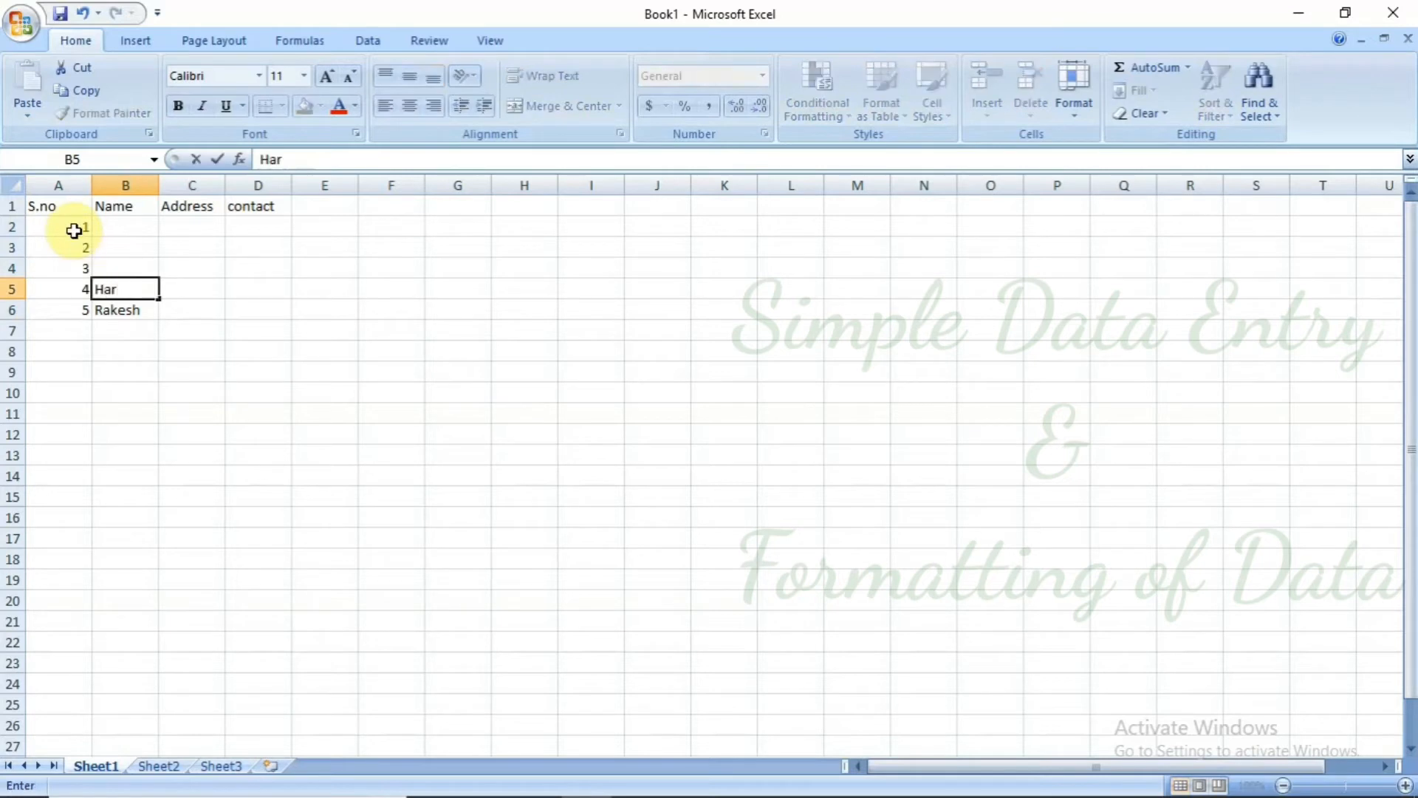
{"action": "type", "text": "kesh"}
{"action": "key", "text": "Up"}
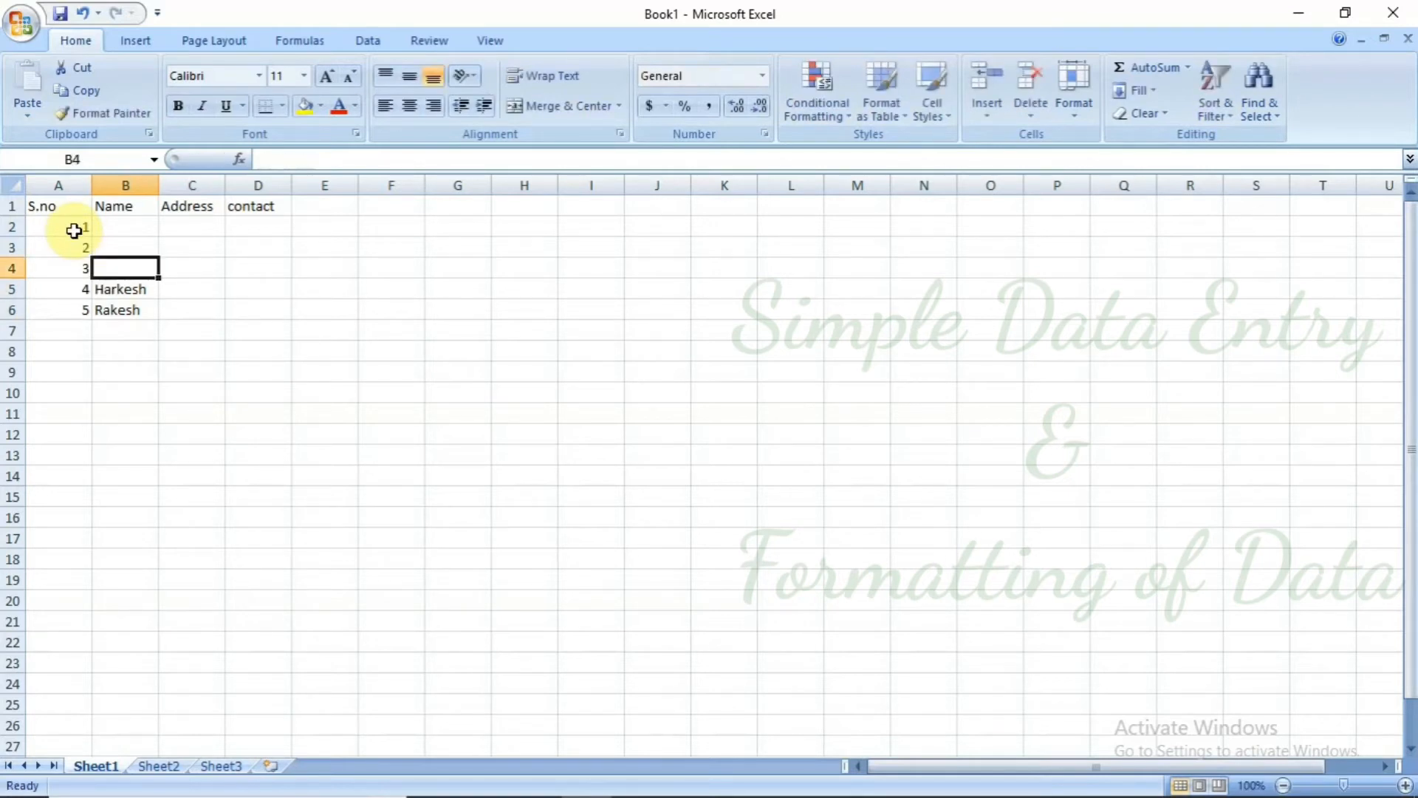
- Enter a capitalised first name in B4, replacing the lowercase entry
{"action": "type", "text": "ritu"}
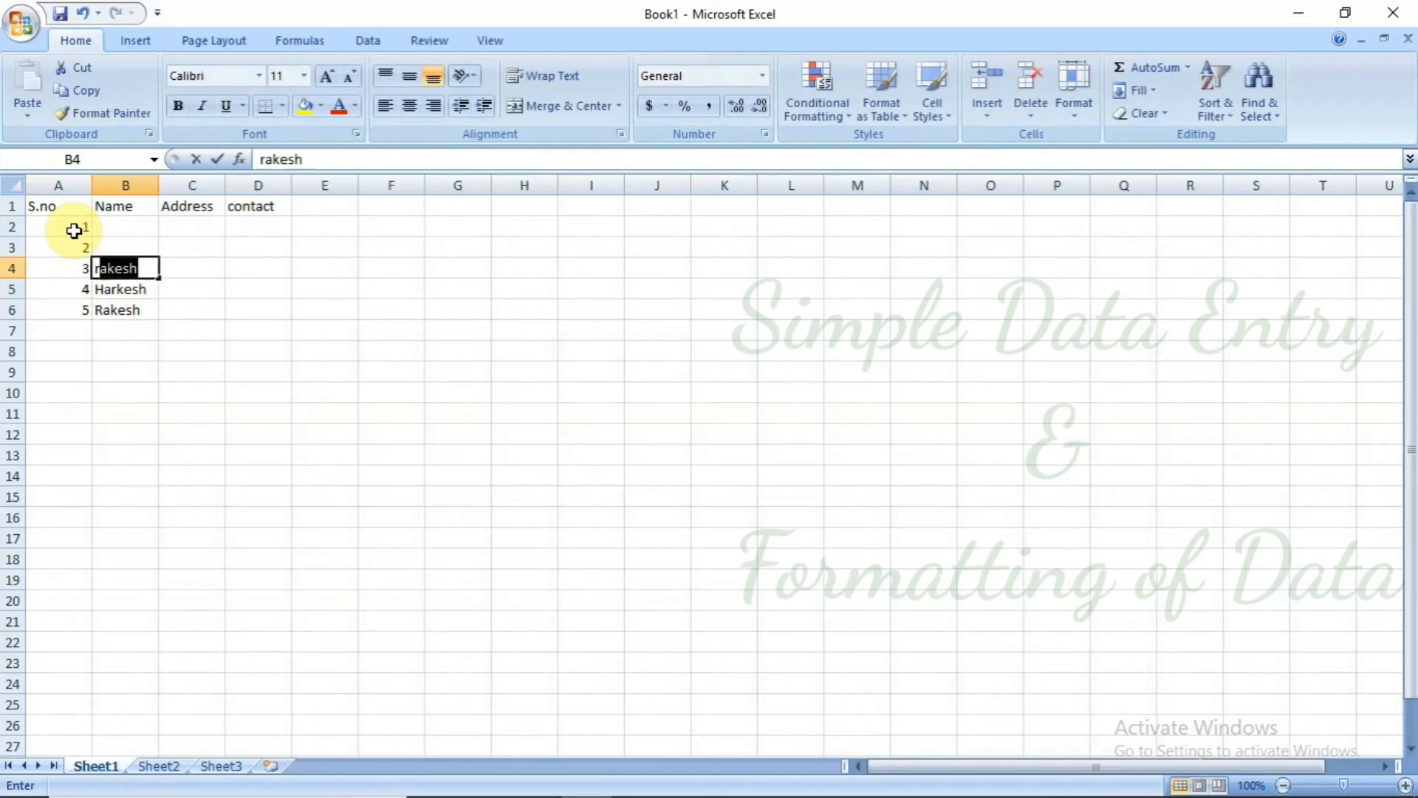
{"action": "key", "text": "BackSpace"}
{"action": "key", "text": "BackSpace"}
{"action": "key", "text": "BackSpace"}
{"action": "key", "text": "BackSpace"}
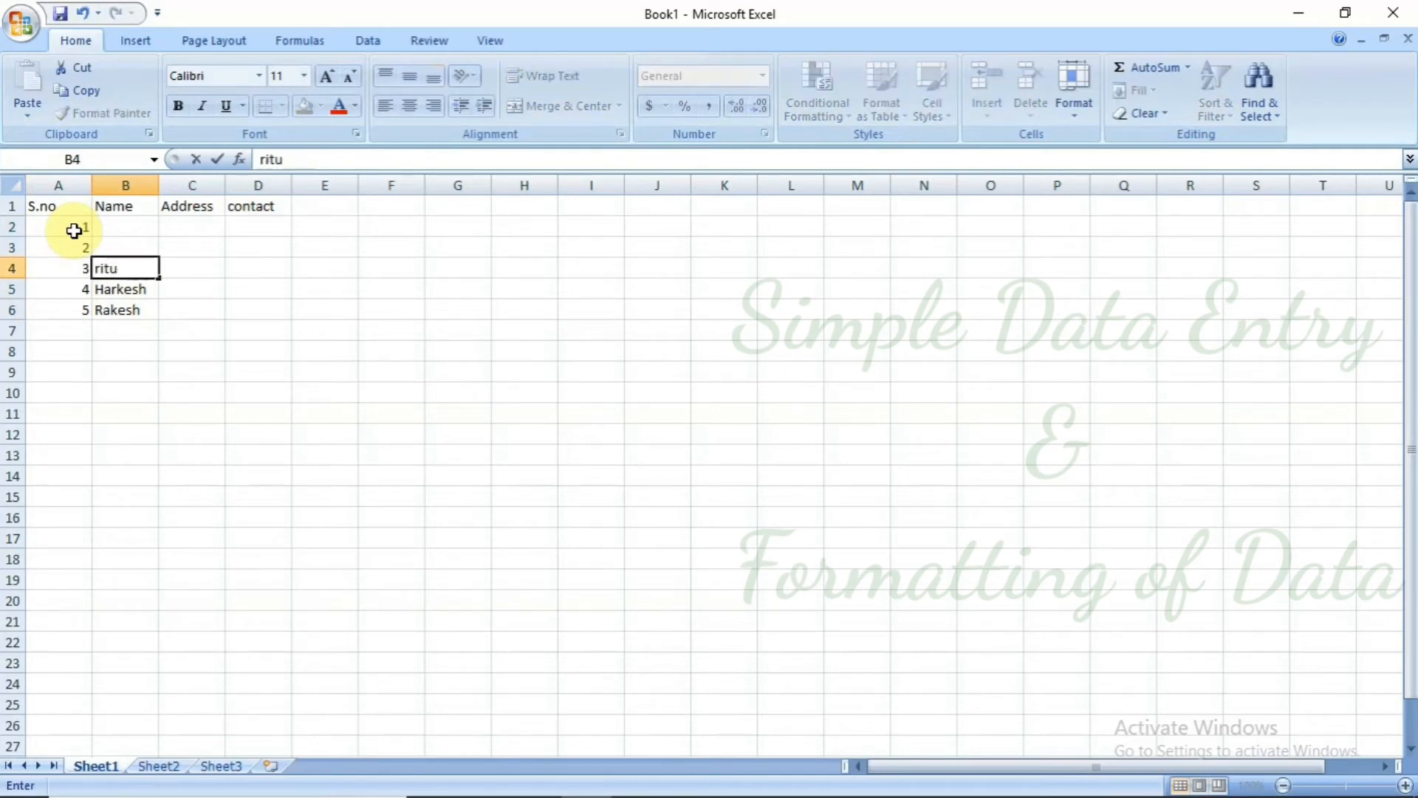
{"action": "type", "text": "Ritu"}
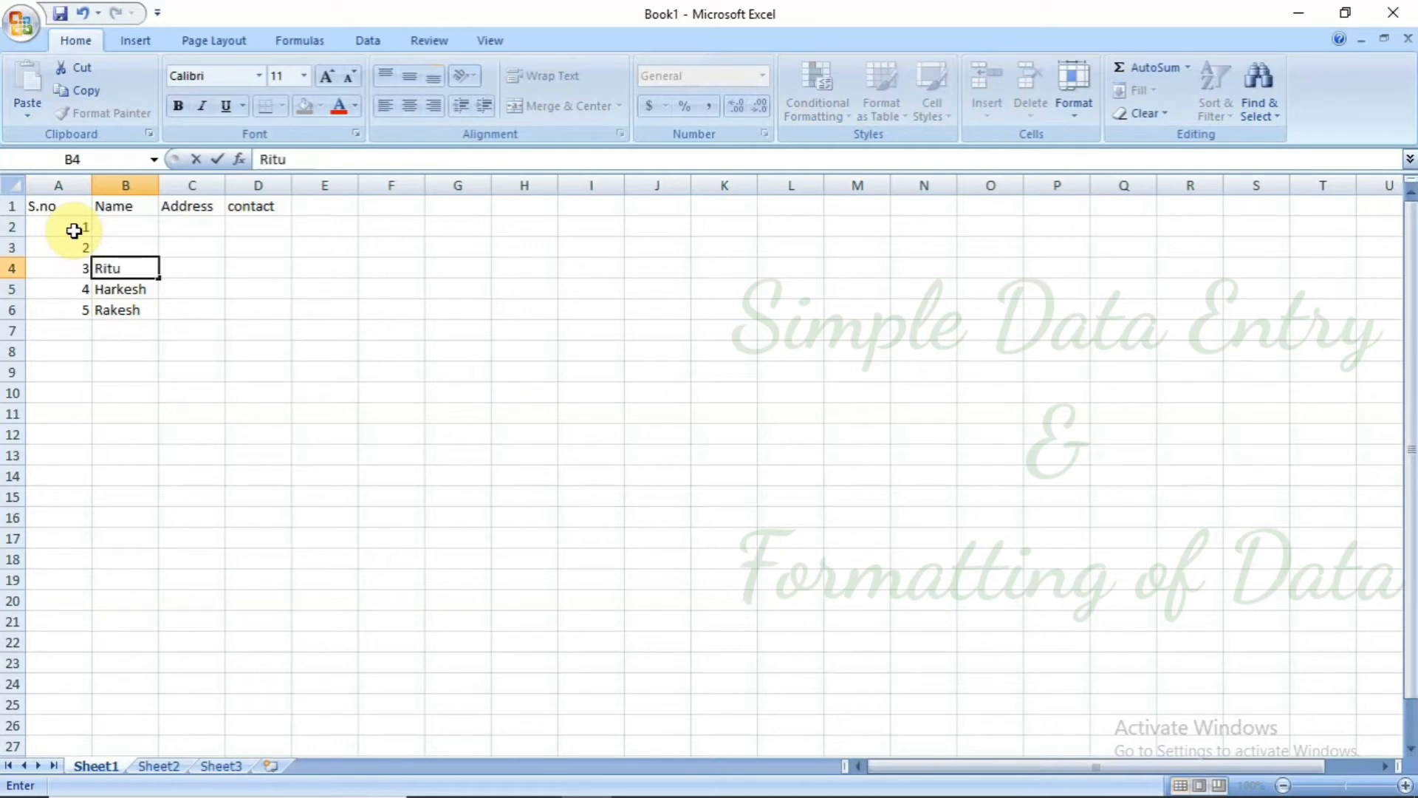
{"action": "key", "text": "Up"}
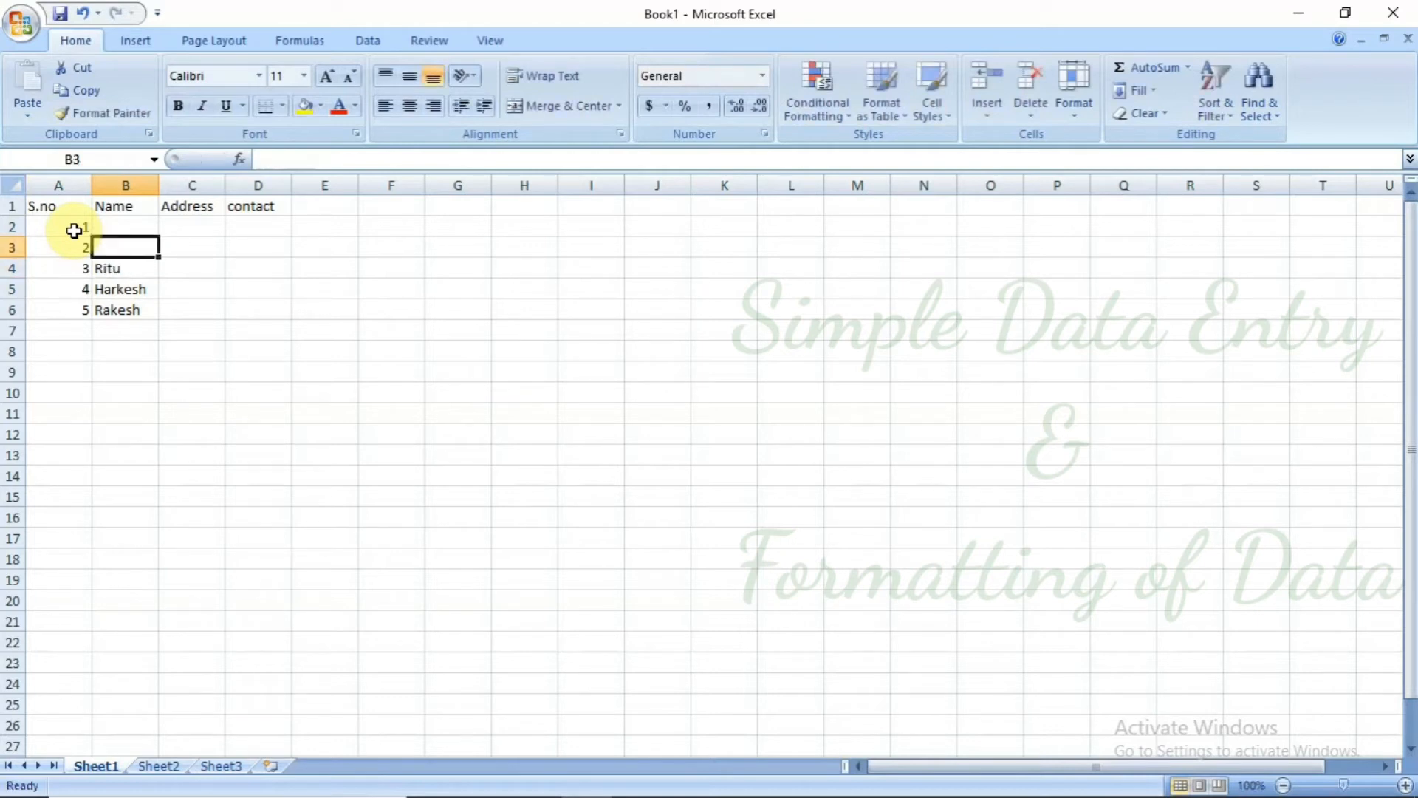
- Enter first names in B3 and B2 to complete the Name column
{"action": "type", "text": "Sh"}
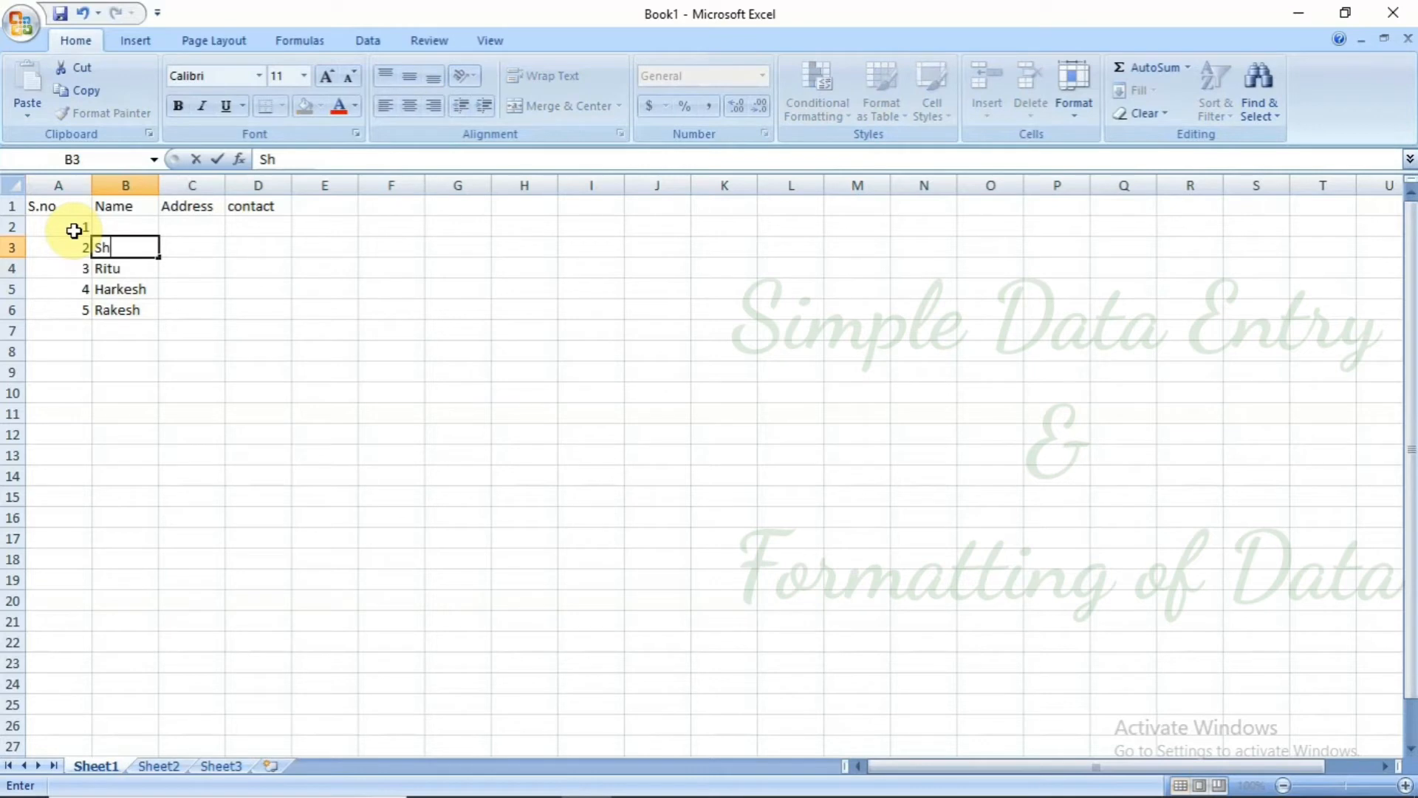
{"action": "type", "text": "eena"}
{"action": "left_click", "coordinate": [118, 224]}
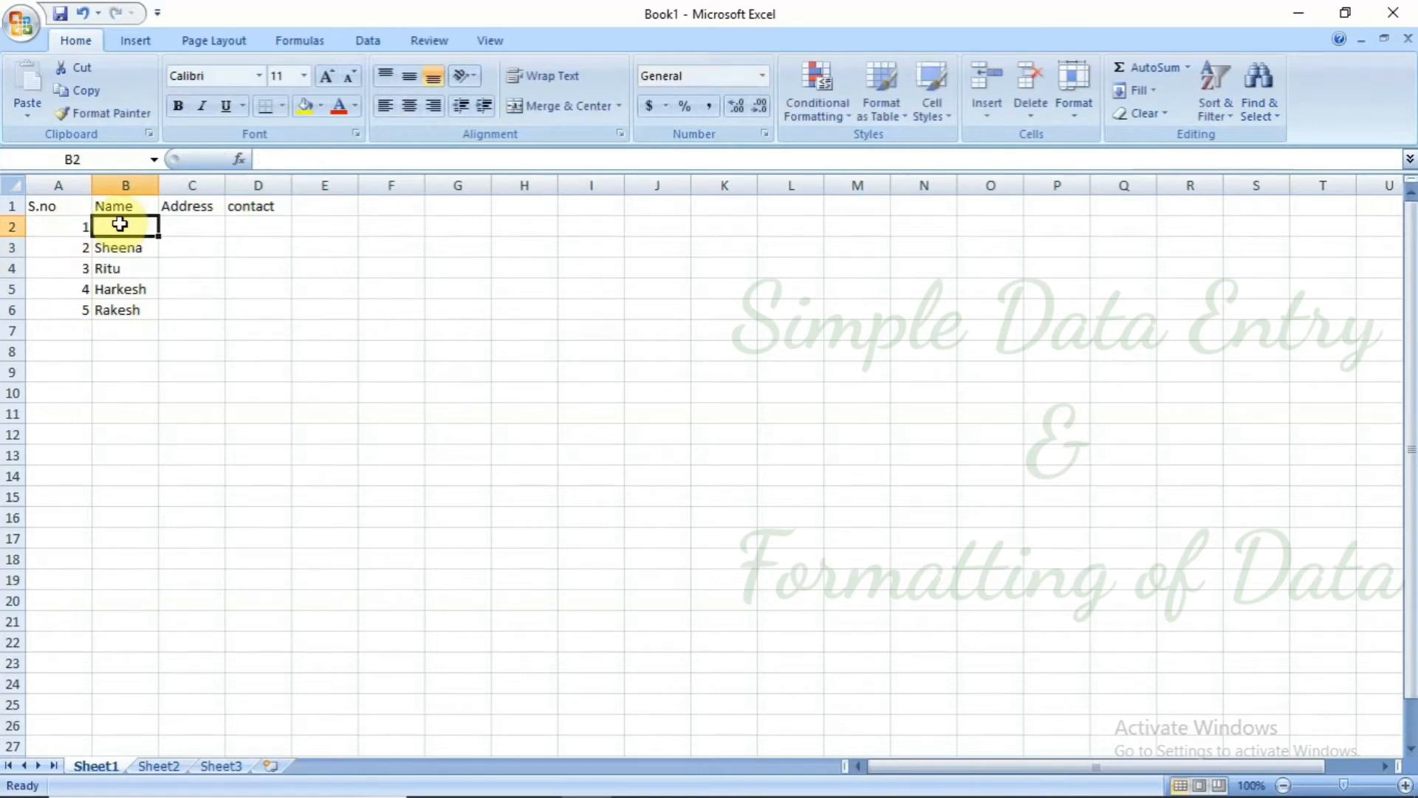
{"action": "type", "text": "Akash"}
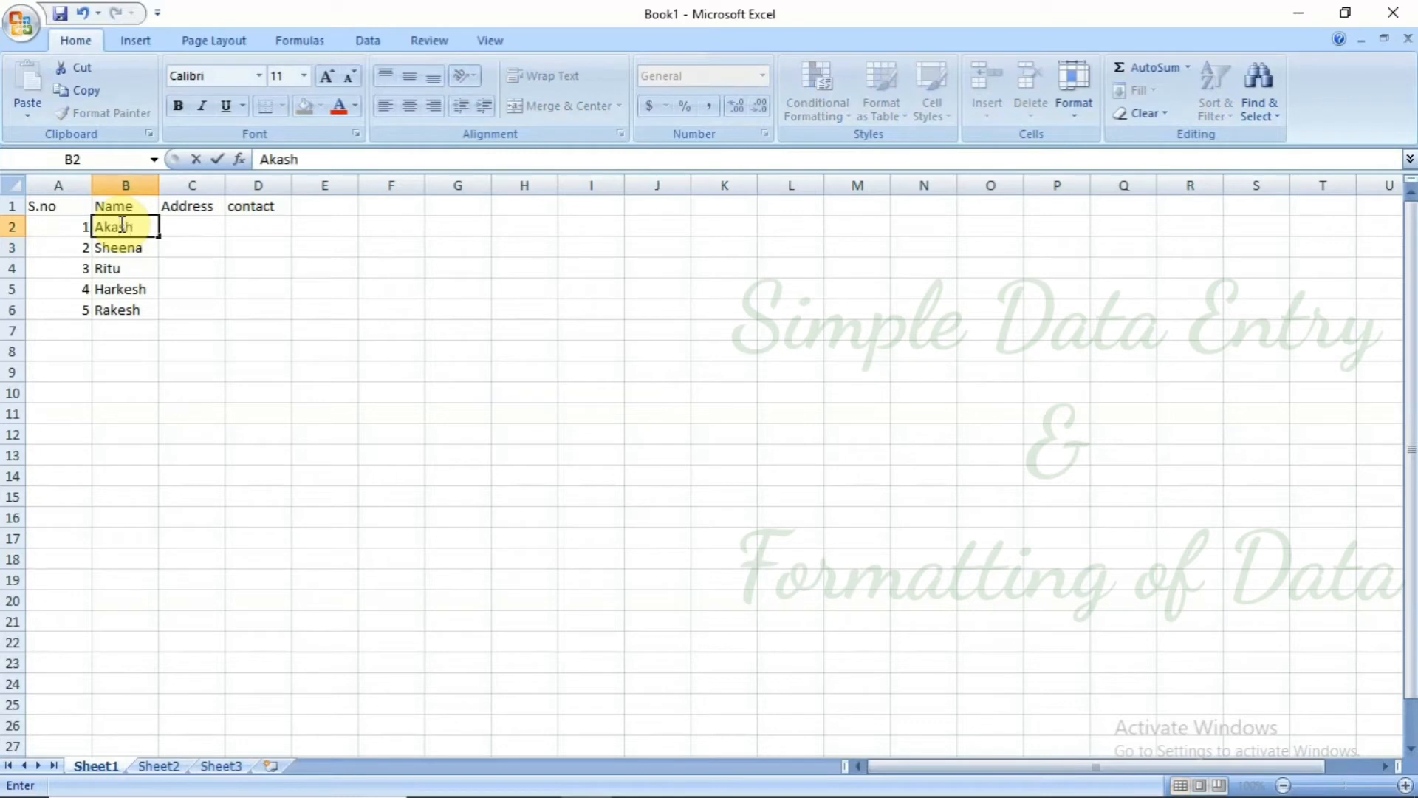
- Enter the address text "street no, house no delhi" in C2 and fill it down to C6
{"action": "key", "text": "Tab"}
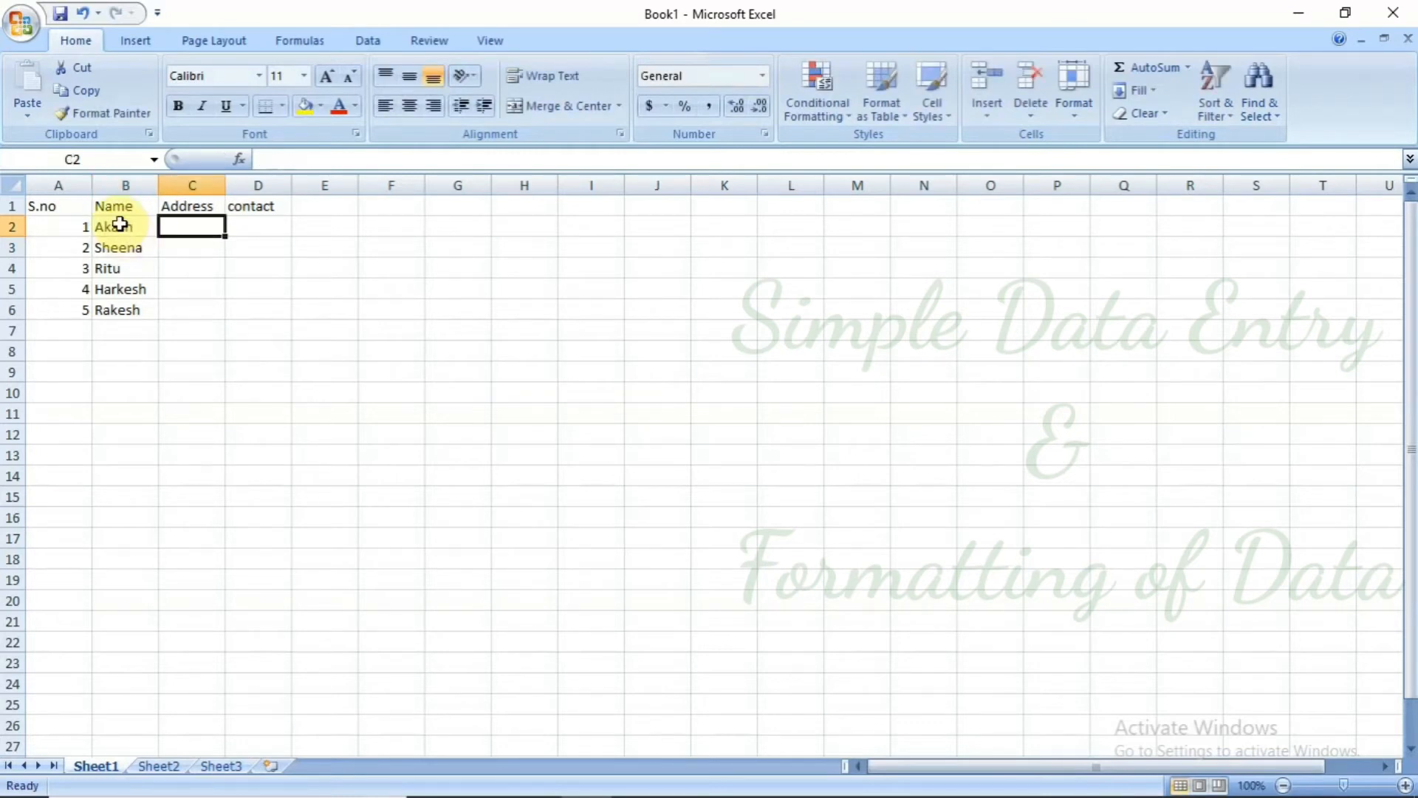
{"action": "type", "text": "s"}
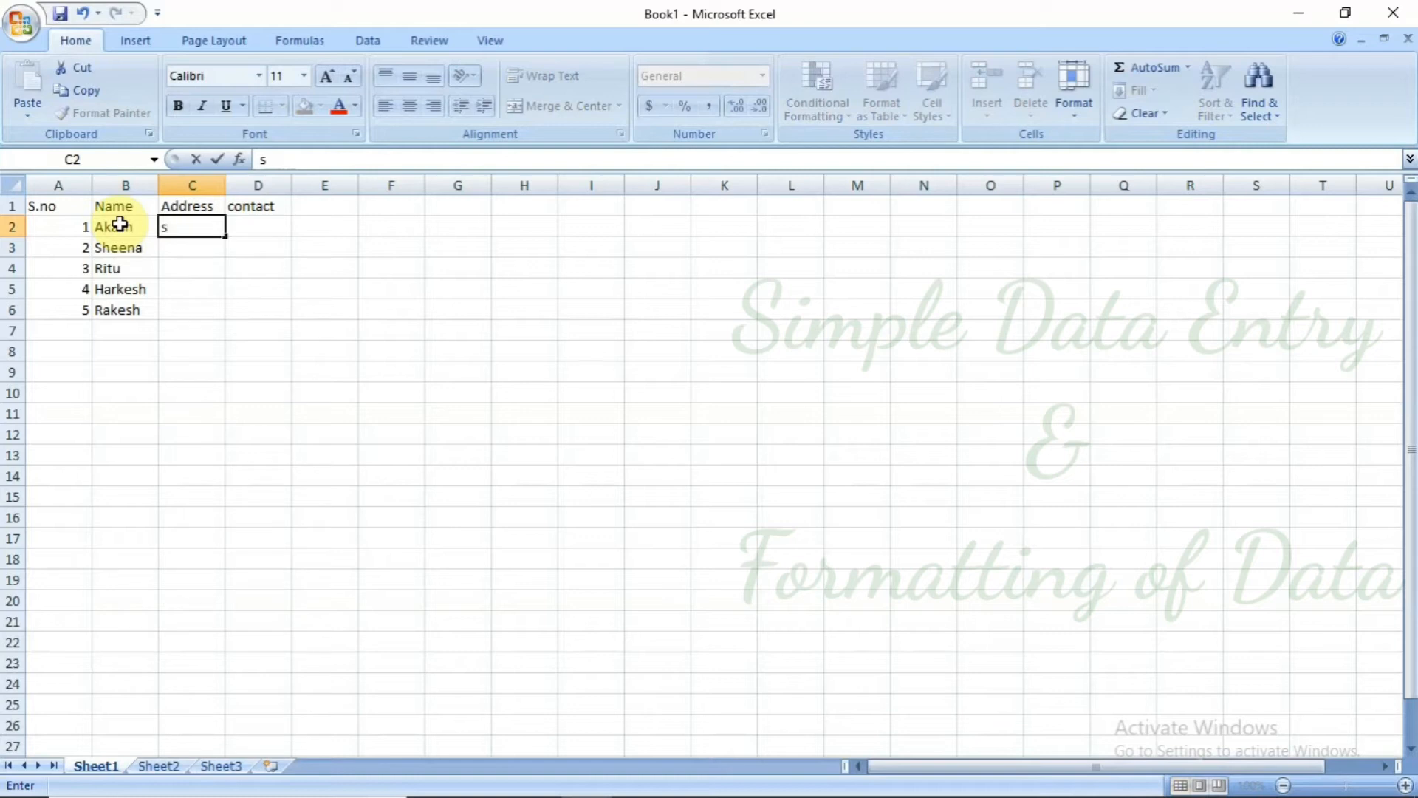
{"action": "type", "text": "treer"}
{"action": "key", "text": "BackSpace"}
{"action": "type", "text": "t no, house no"}
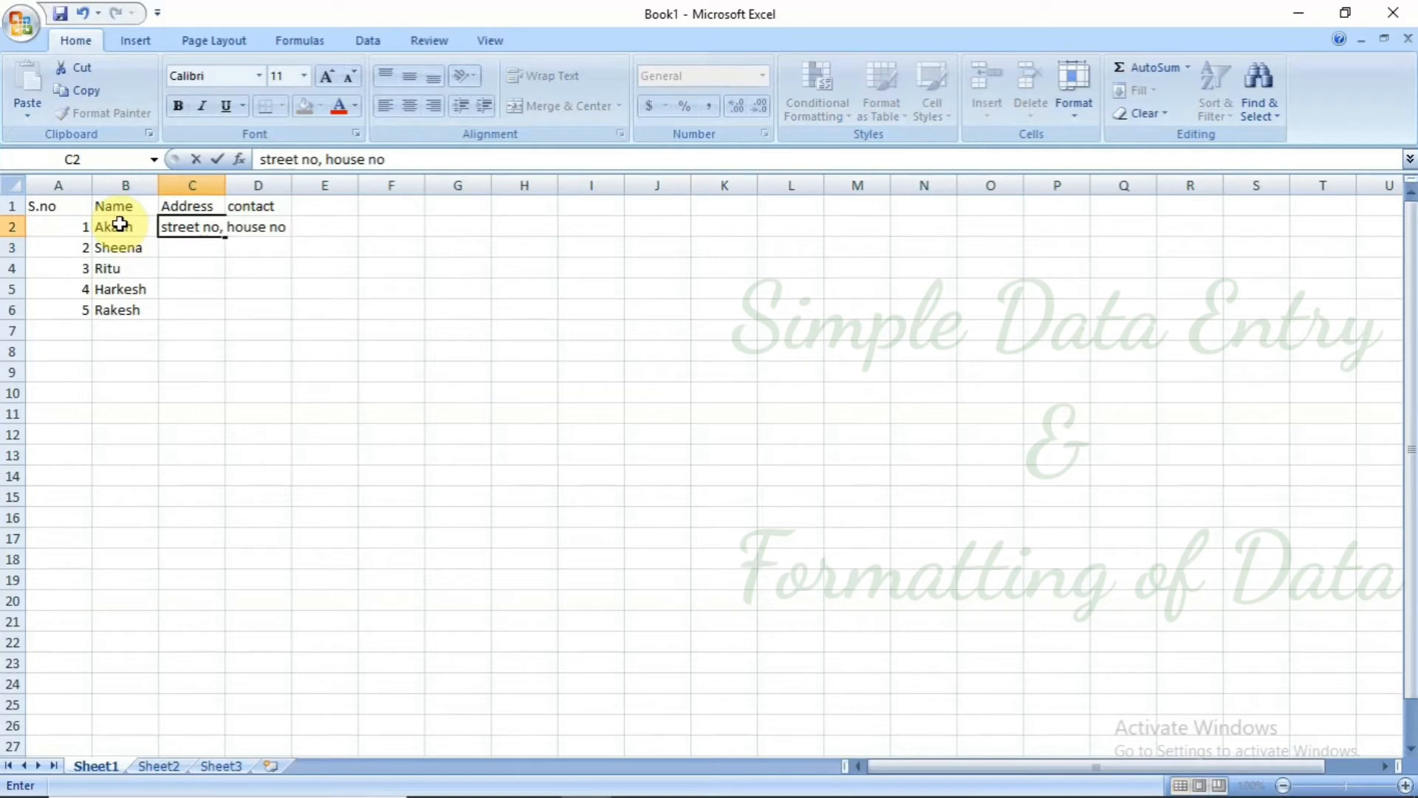
{"action": "type", "text": " delhi"}
{"action": "key", "text": "Return"}
{"action": "left_click", "coordinate": [195, 227]}
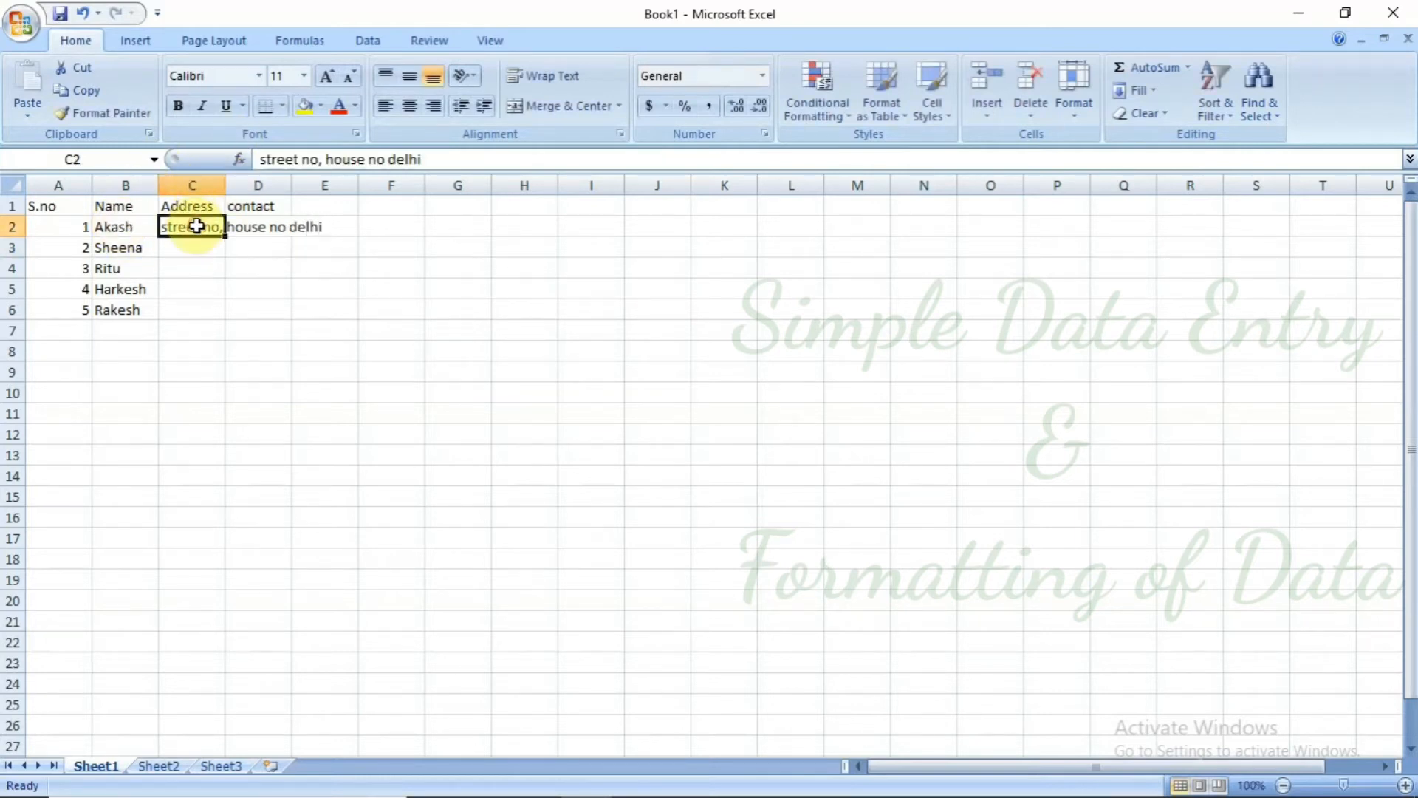
{"action": "left_click_drag", "start_coordinate": [227, 238], "coordinate": [229, 326]}
- Wrap the text of the first address in C2 so it stays within its cell
{"action": "left_click", "coordinate": [268, 224]}
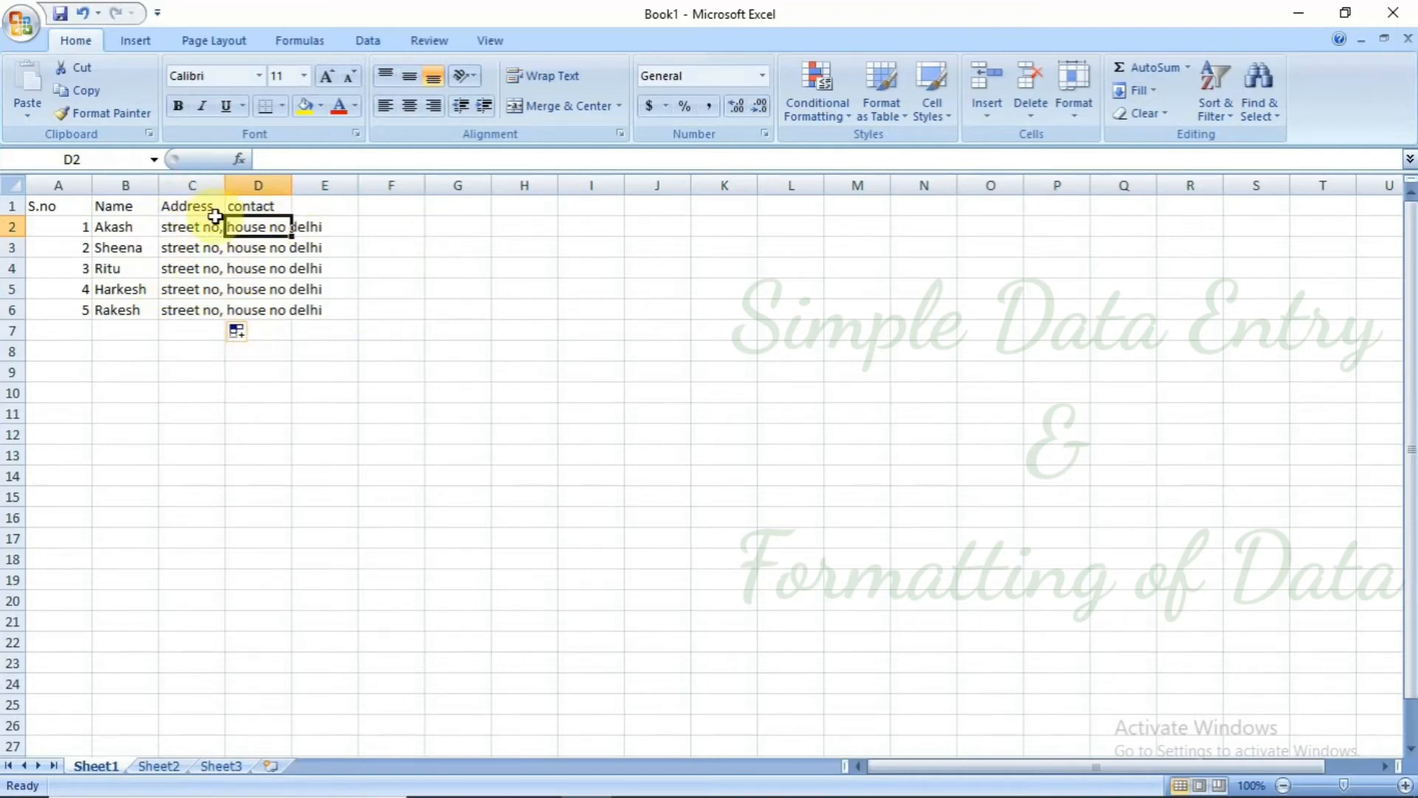
{"action": "left_click", "coordinate": [255, 210]}
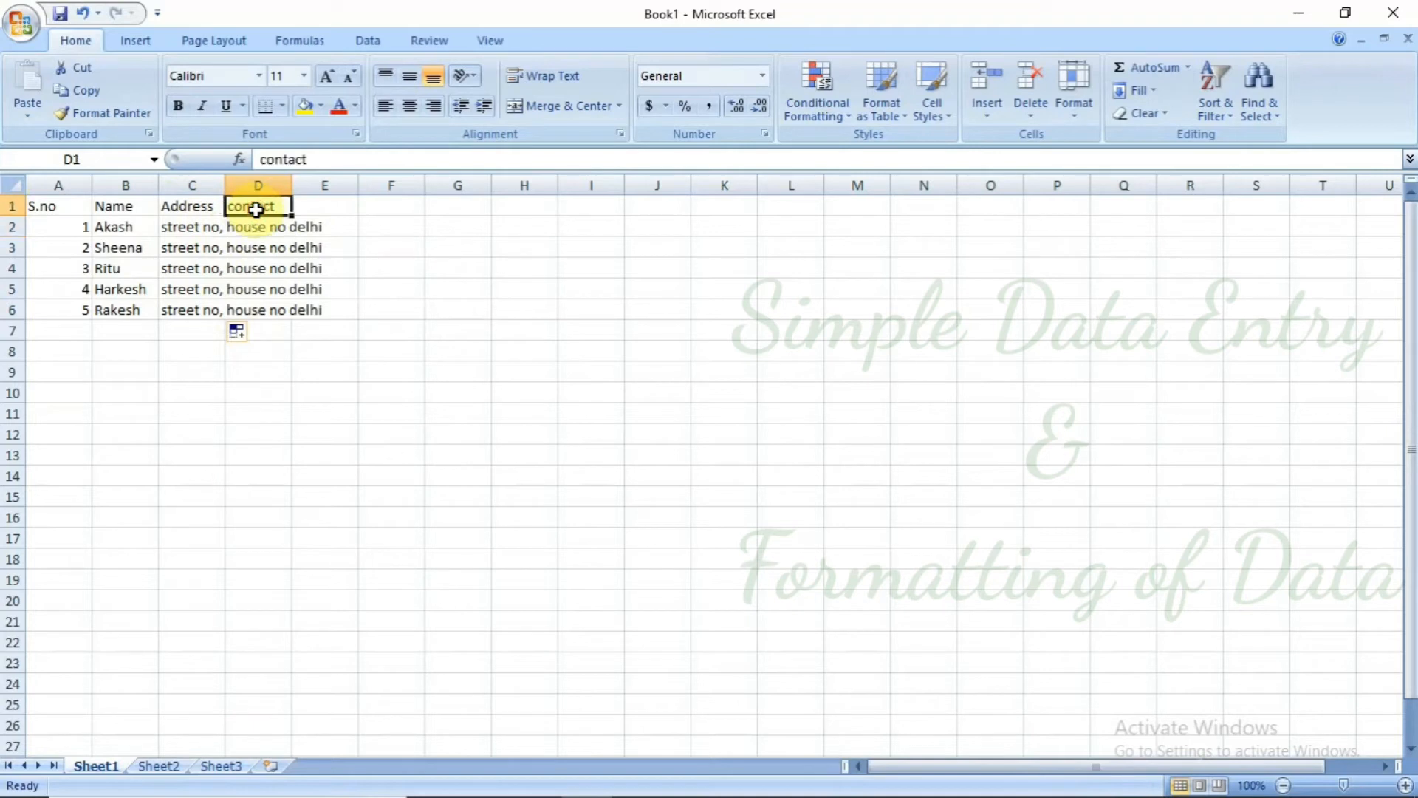
{"action": "left_click", "coordinate": [271, 313]}
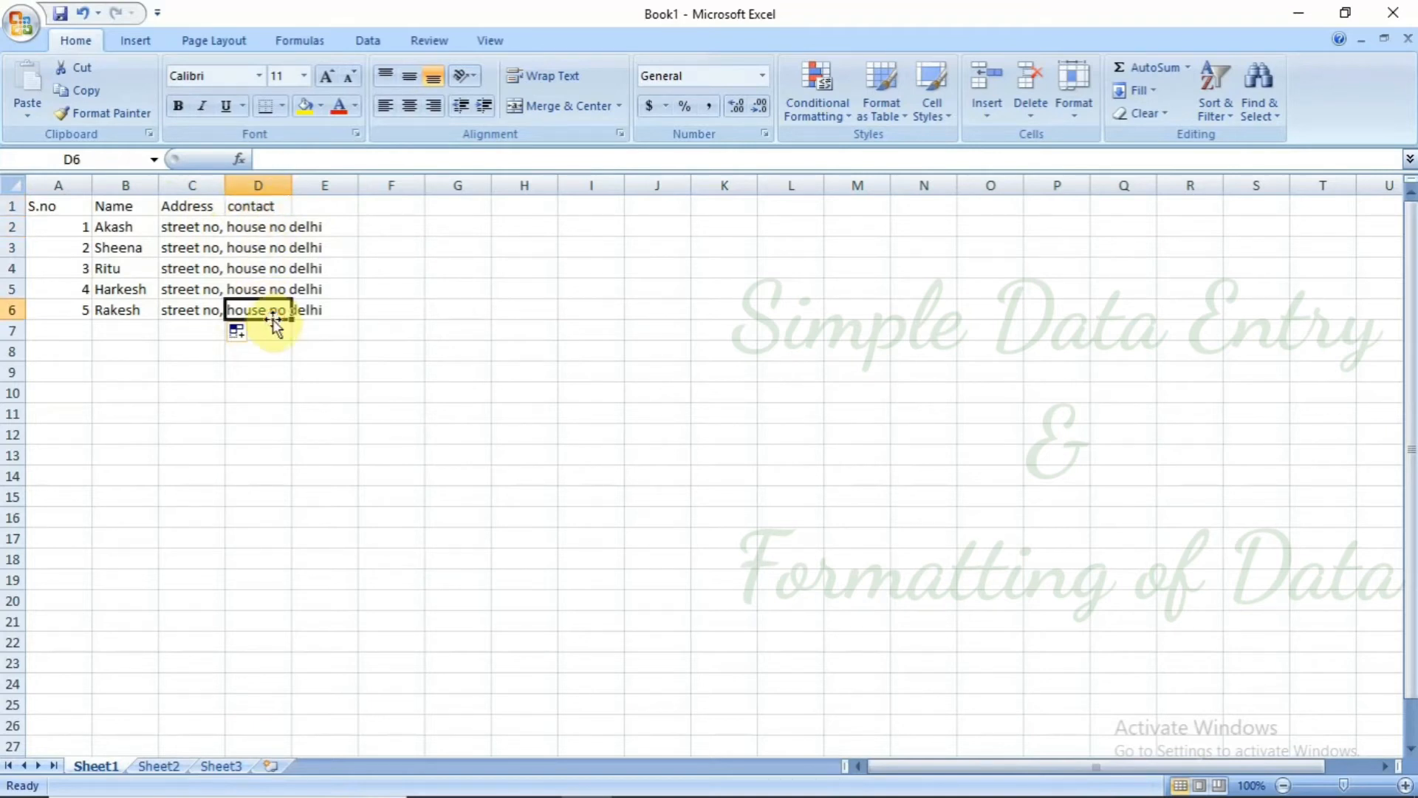
{"action": "left_click", "coordinate": [190, 311]}
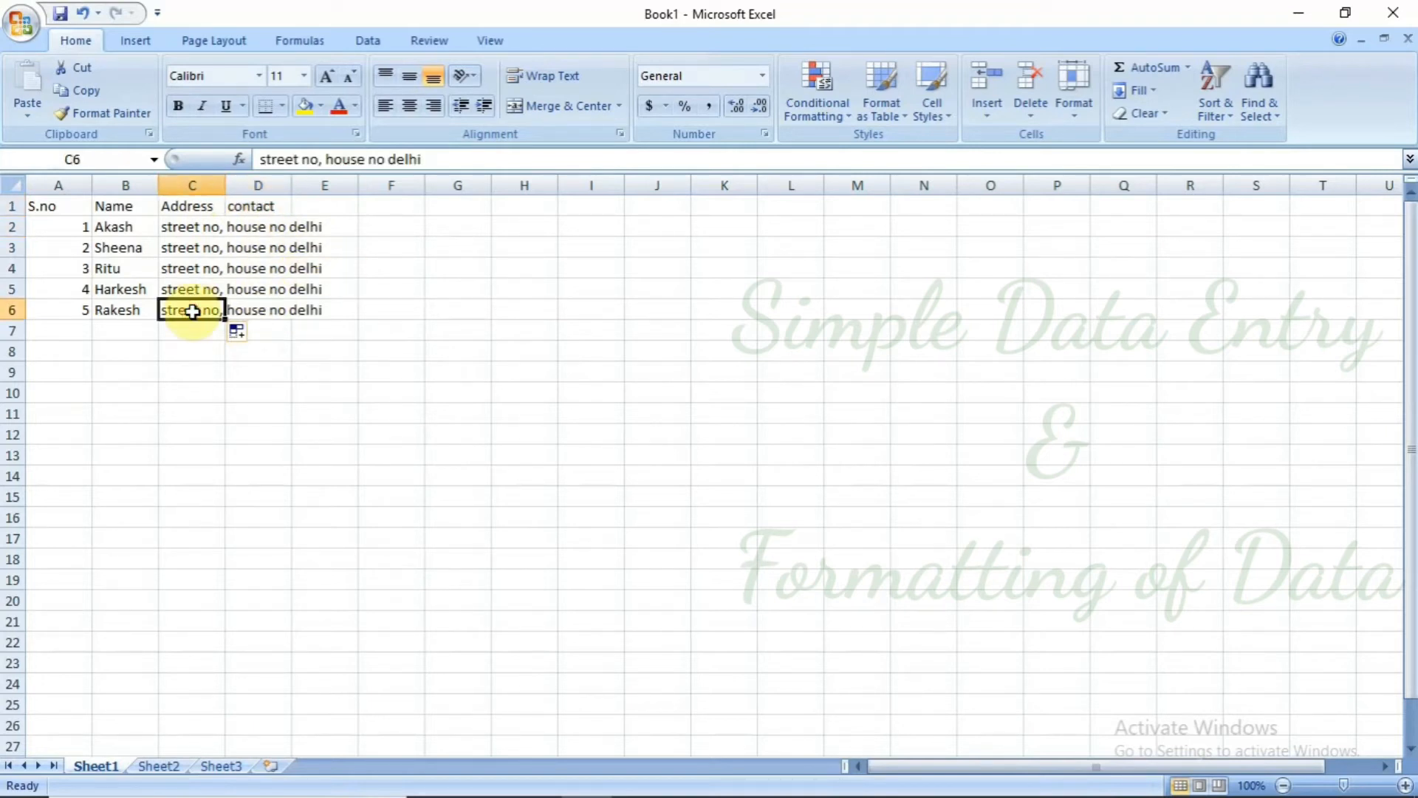
{"action": "left_click", "coordinate": [191, 226]}
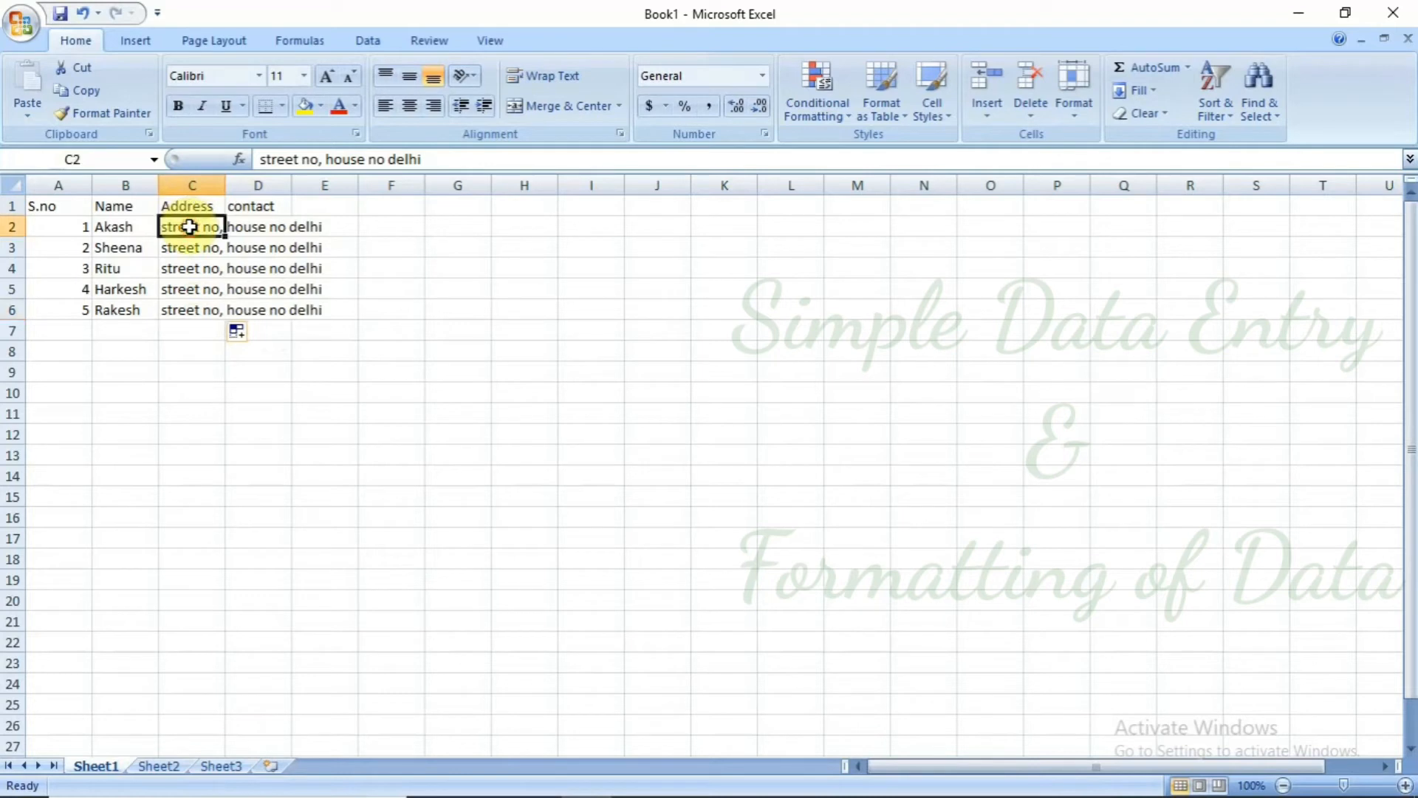
{"action": "left_click", "coordinate": [553, 83]}
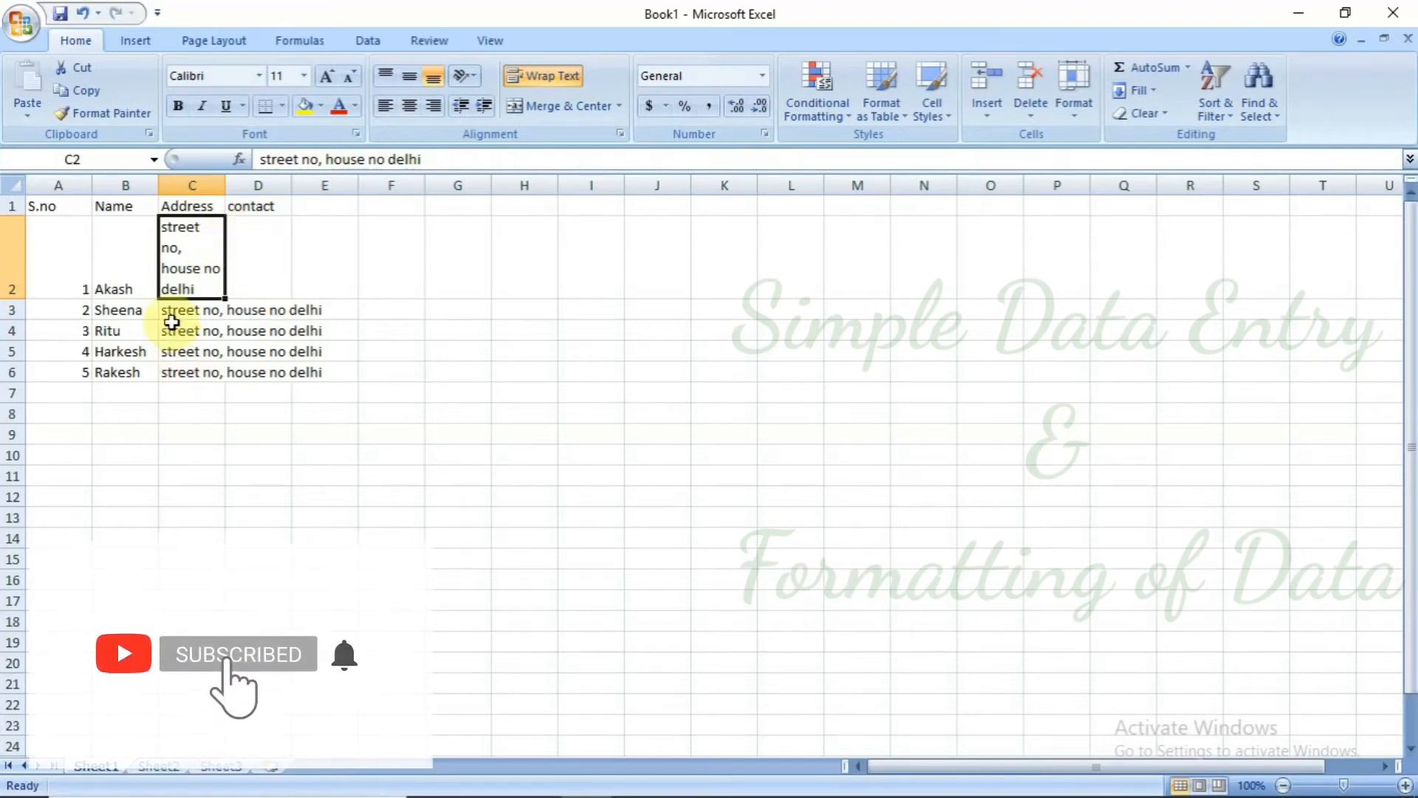
{"action": "key", "text": "shift+Down"}
{"action": "key", "text": "shift+Down"}
{"action": "key", "text": "shift+Down"}
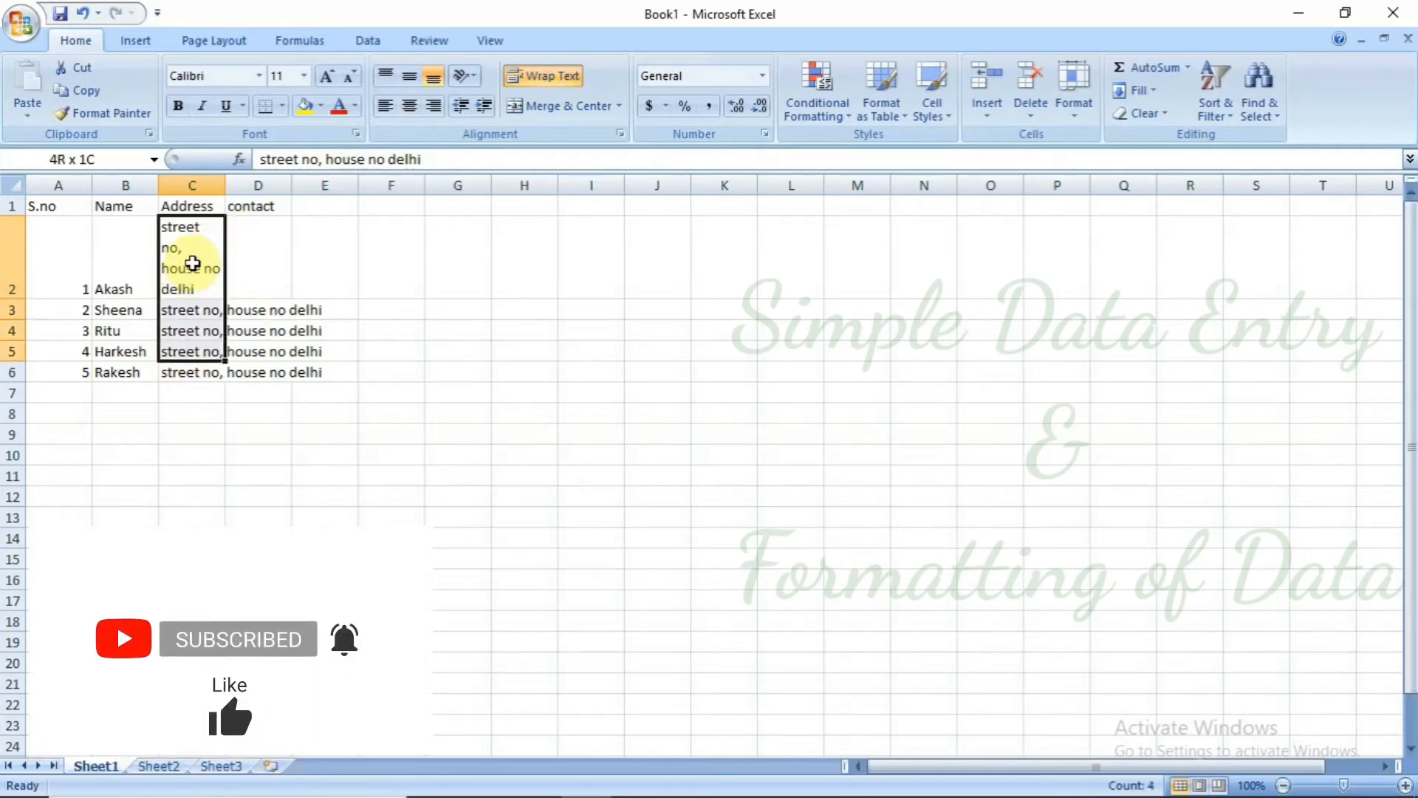
- Apply Wrap Text to the whole table, cells A1 to D6
{"action": "left_click", "coordinate": [49, 205]}
{"action": "key", "text": "shift+Right"}
{"action": "key", "text": "shift+Right"}
{"action": "key", "text": "shift+Right"}
{"action": "key", "text": "shift+Right"}
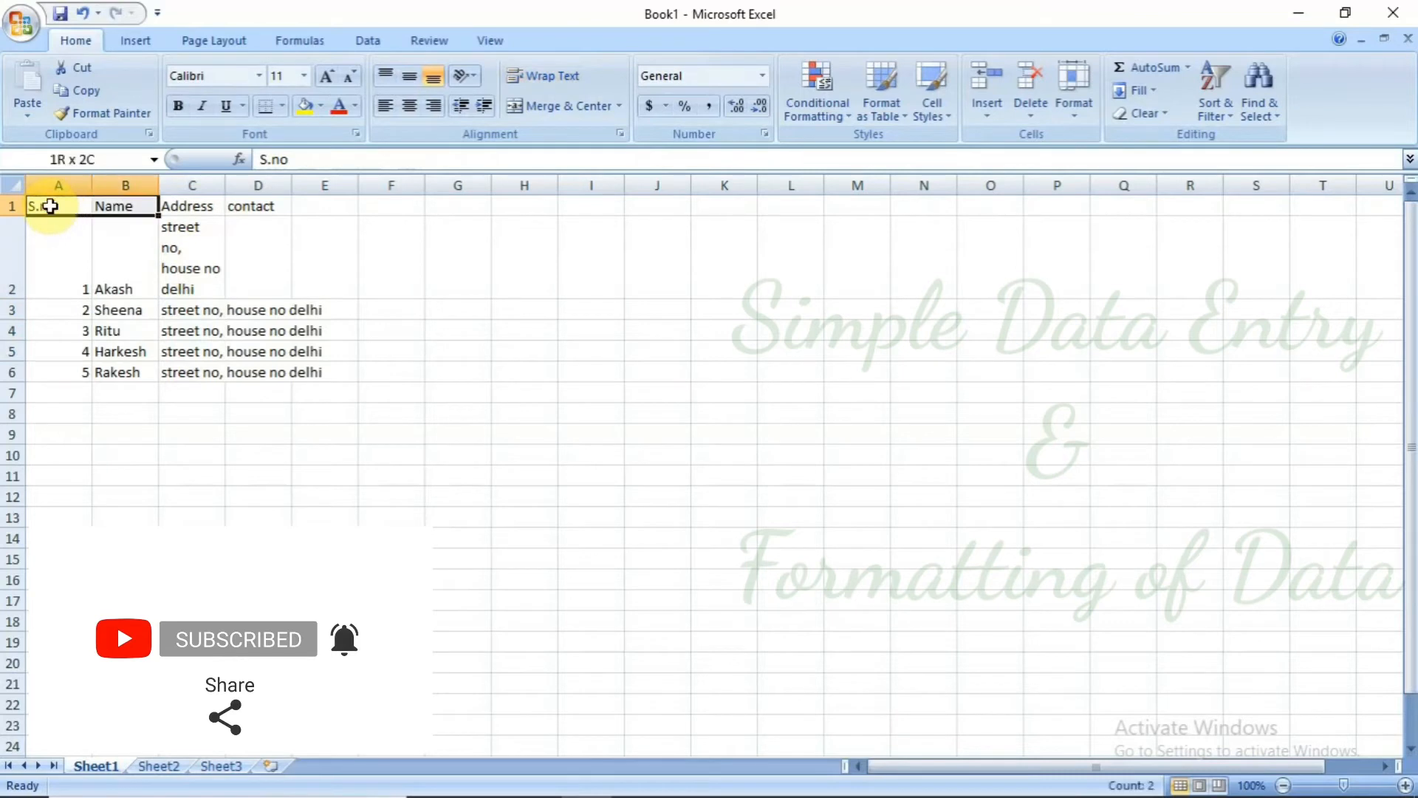
{"action": "key", "text": "shift+Left"}
{"action": "key", "text": "shift+Down"}
{"action": "key", "text": "shift+Down"}
{"action": "key", "text": "shift+Down"}
{"action": "key", "text": "shift+Down"}
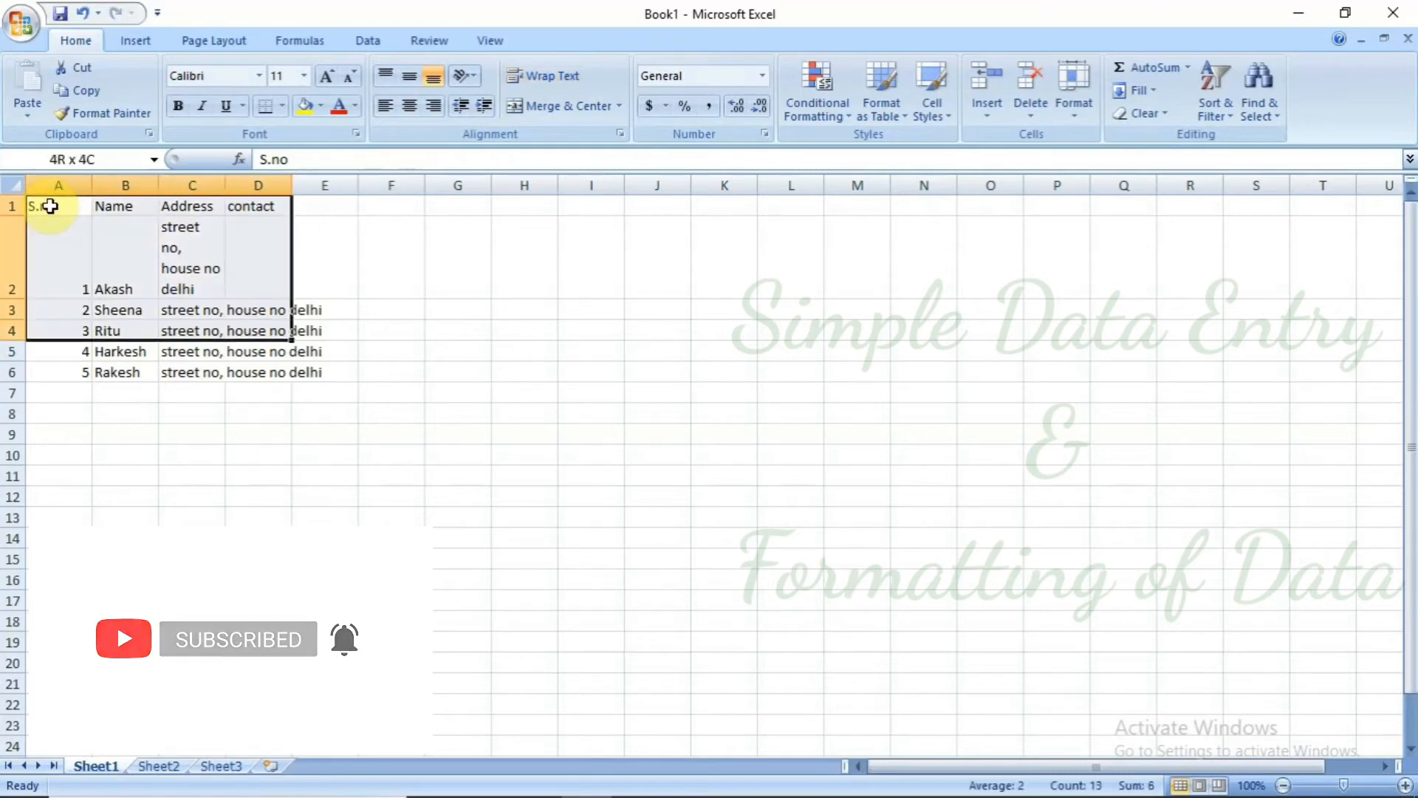
{"action": "key", "text": "shift+Down"}
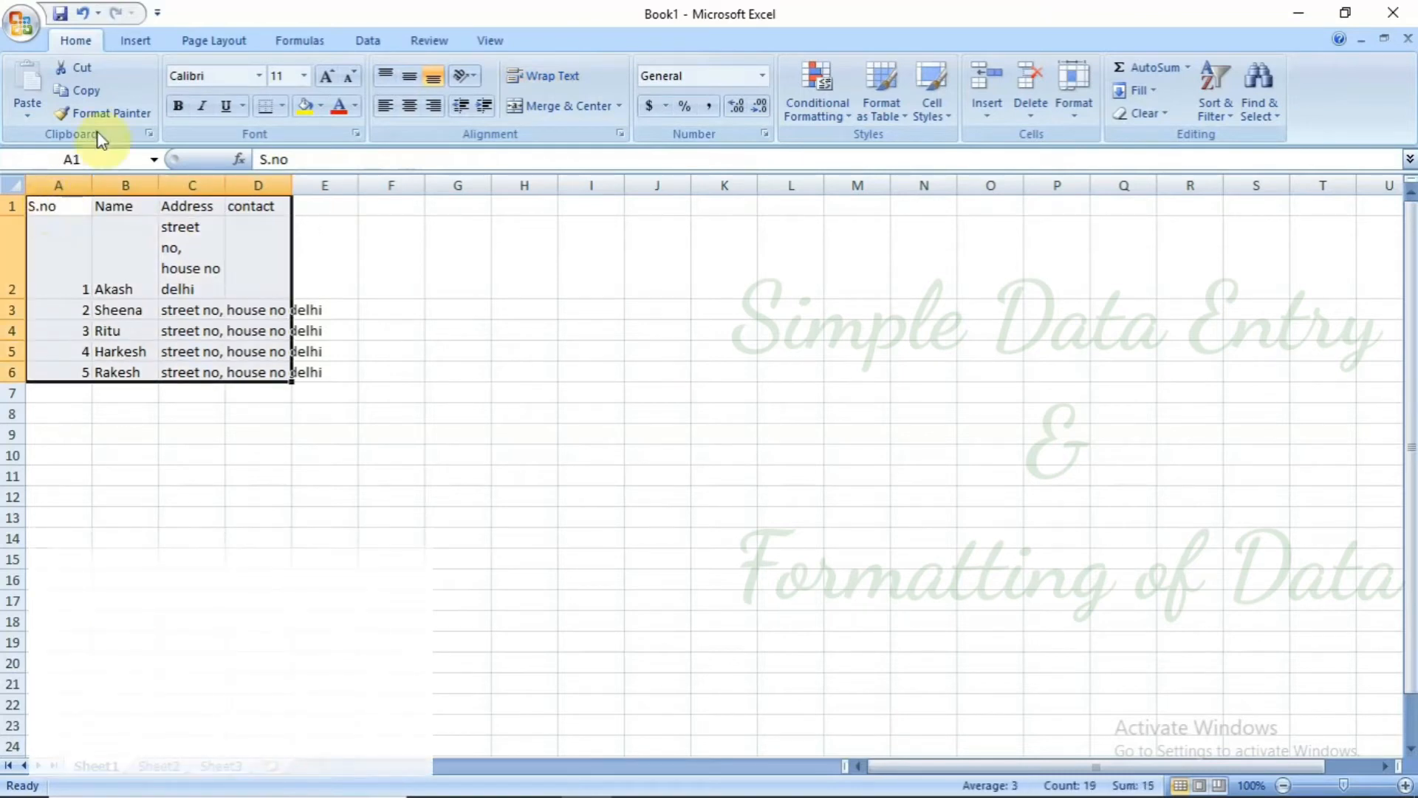
{"action": "left_click", "coordinate": [535, 85]}
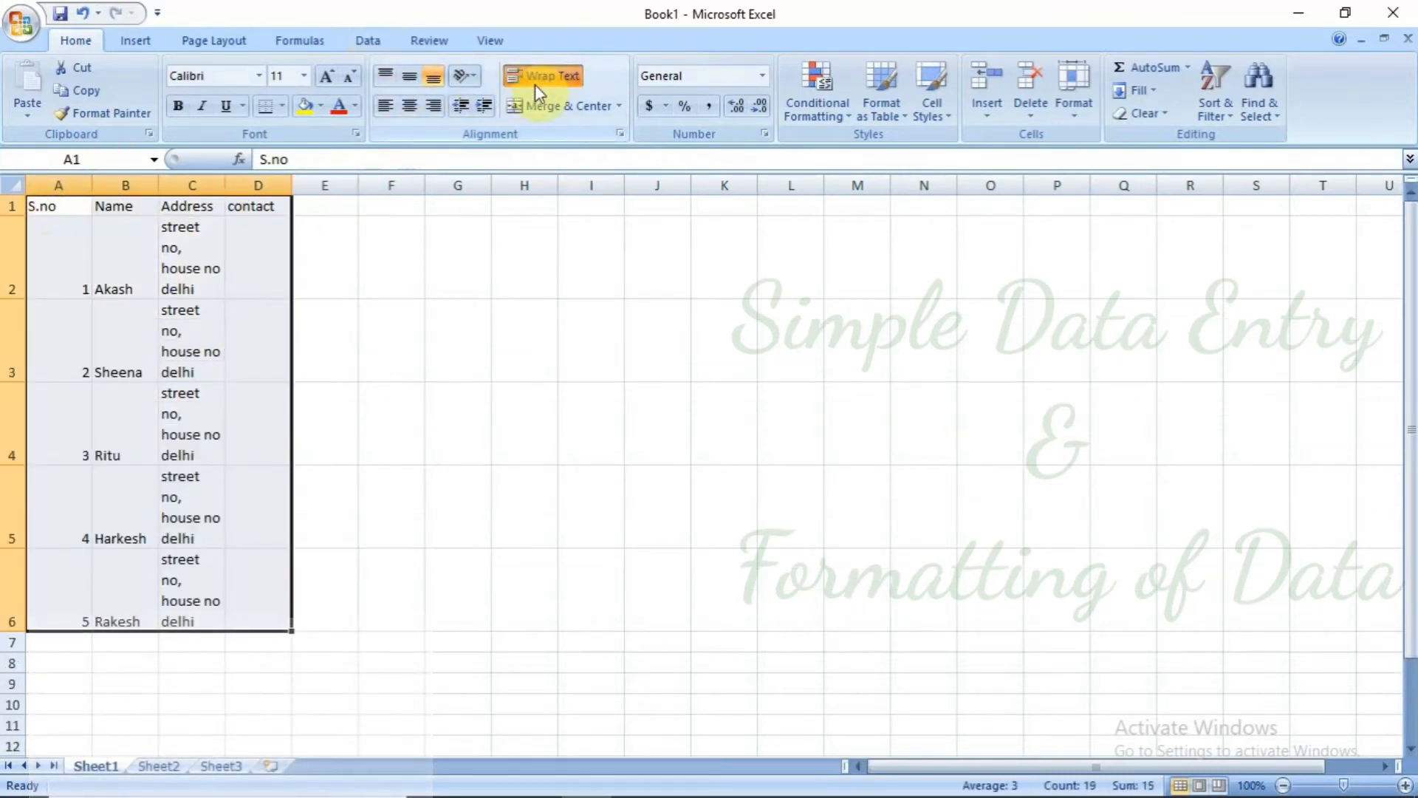
- Enter a ten-digit contact number in D2 and fill the same number down to D6
{"action": "left_click", "coordinate": [280, 257]}
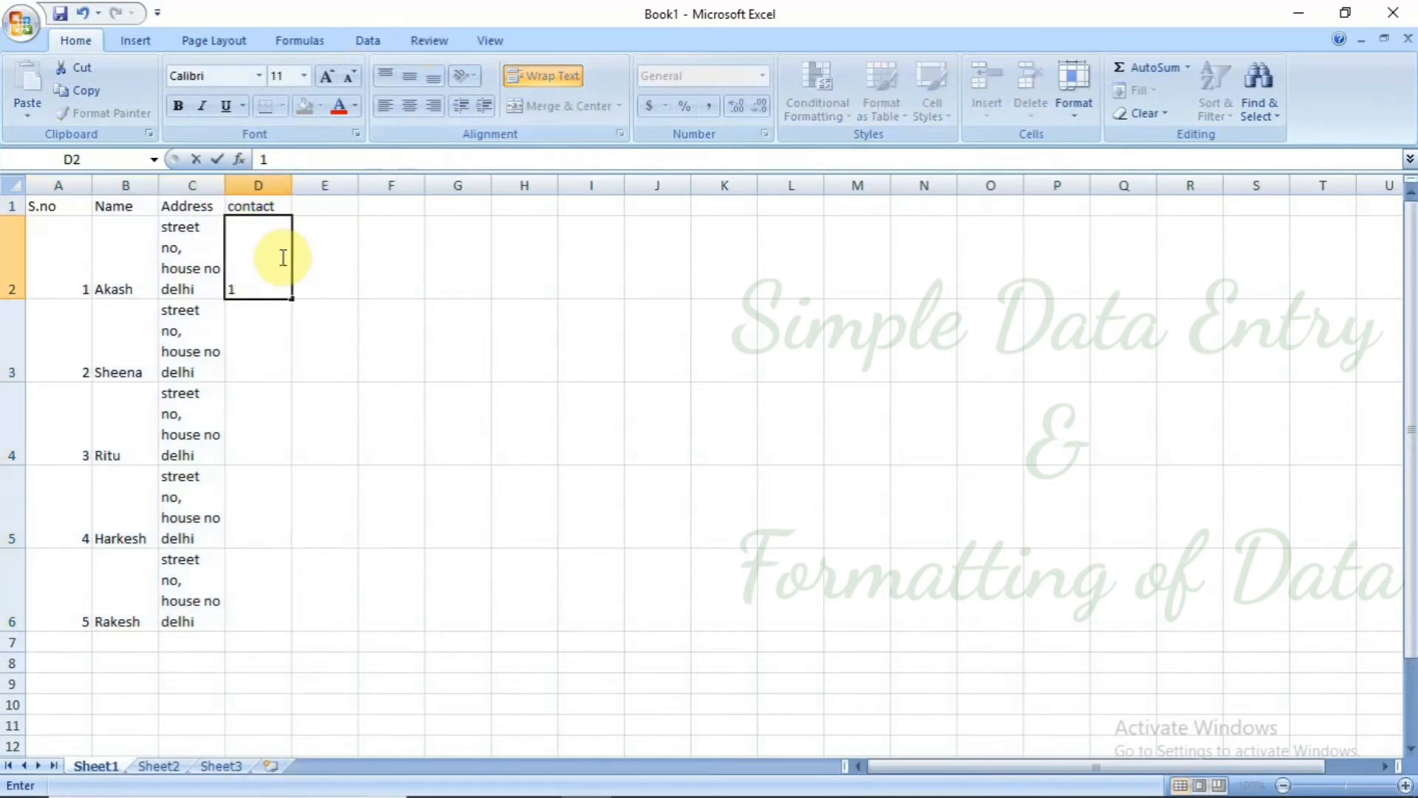
{"action": "type", "text": "234567897"}
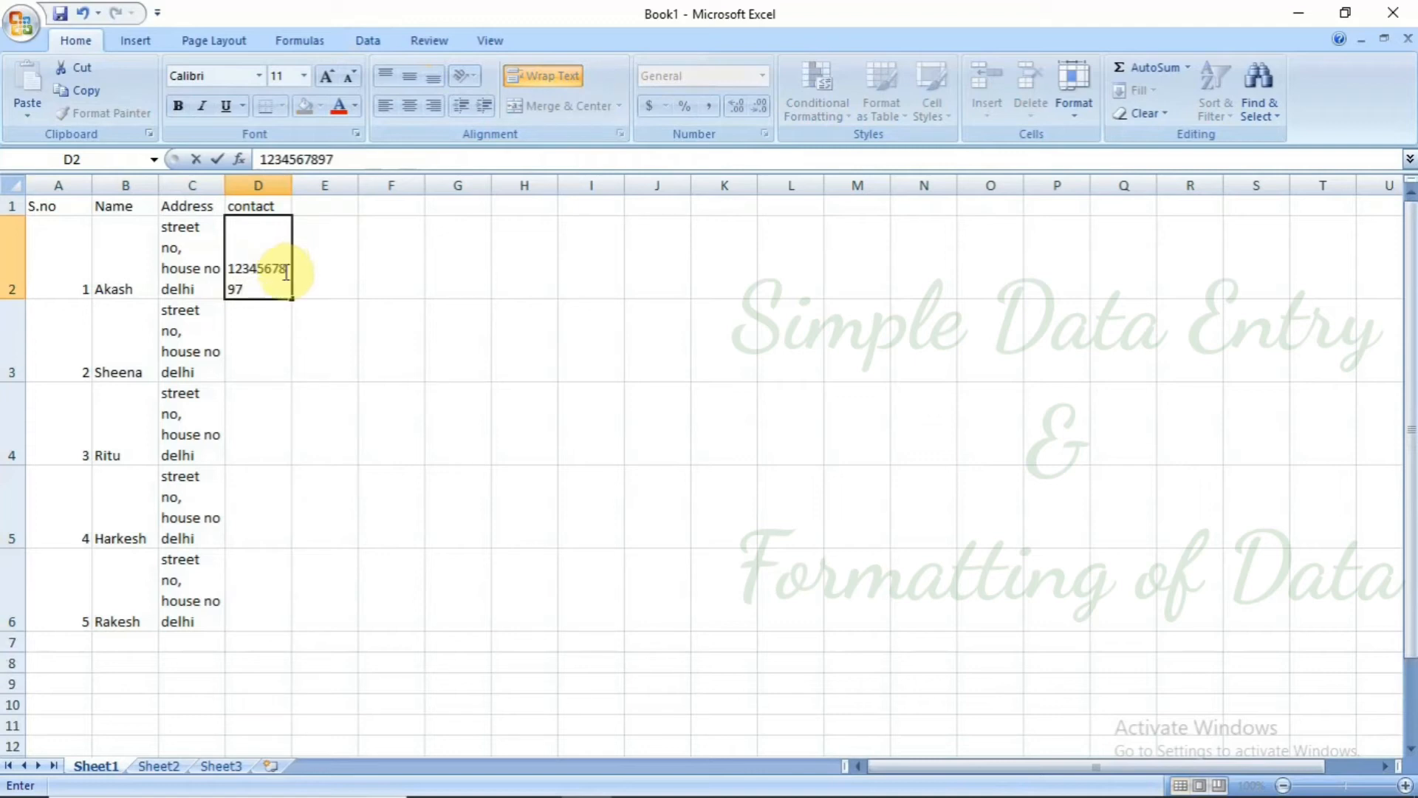
{"action": "left_click_drag", "start_coordinate": [292, 300], "coordinate": [311, 627]}
{"action": "left_click", "coordinate": [480, 506]}
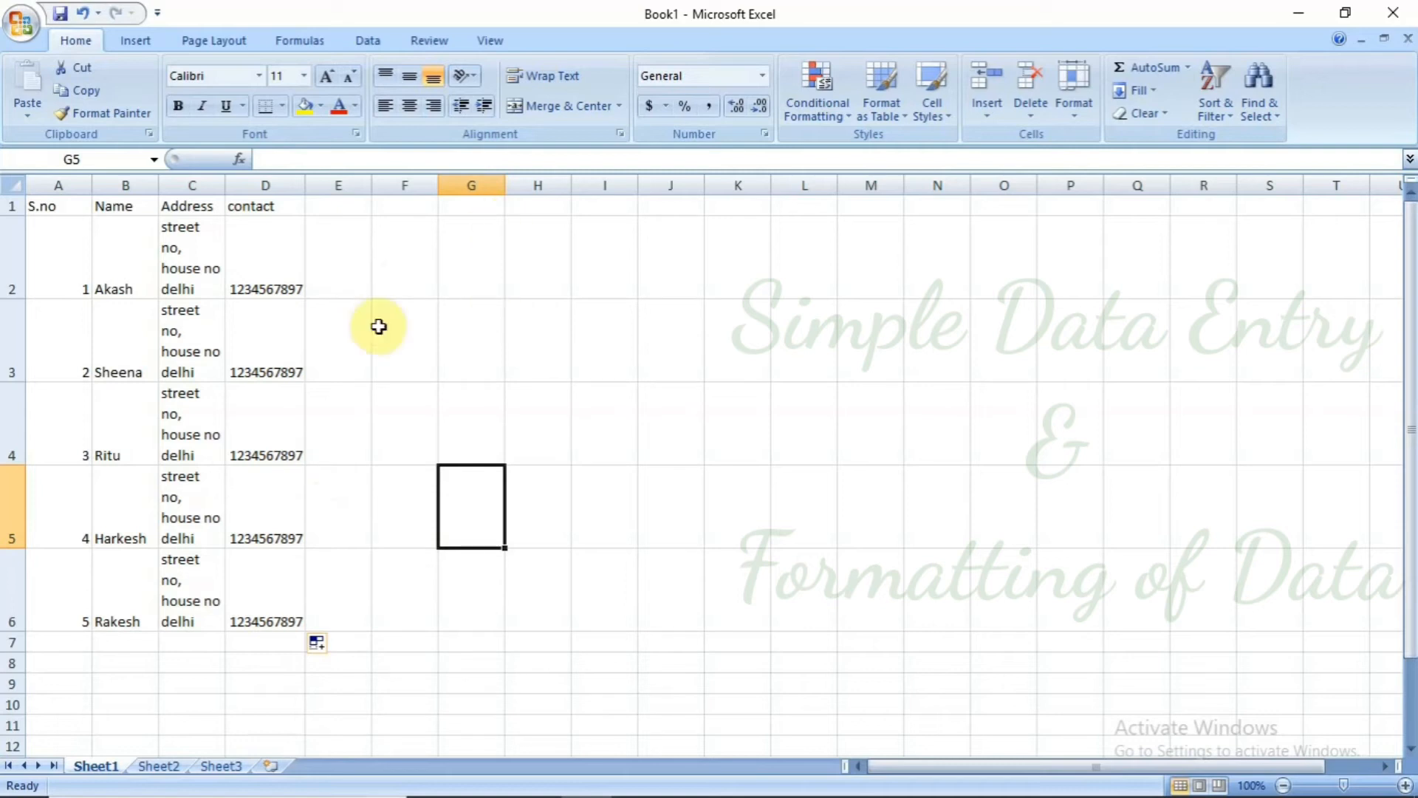
- Increase the font size of the header cells A1 to D1 to 20
{"action": "left_click", "coordinate": [59, 206]}
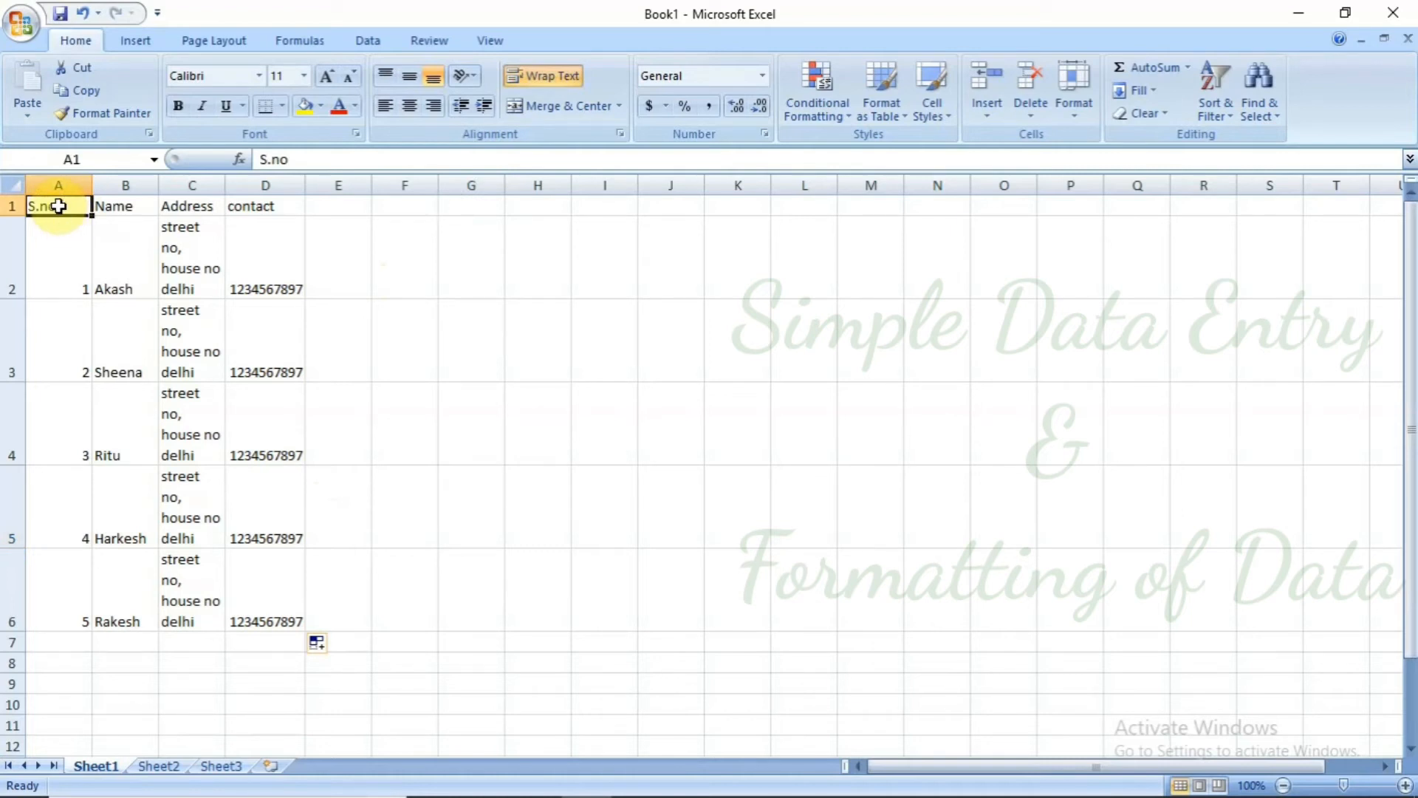
{"action": "key", "text": "shift+Right"}
{"action": "key", "text": "shift+Right"}
{"action": "key", "text": "shift+Right"}
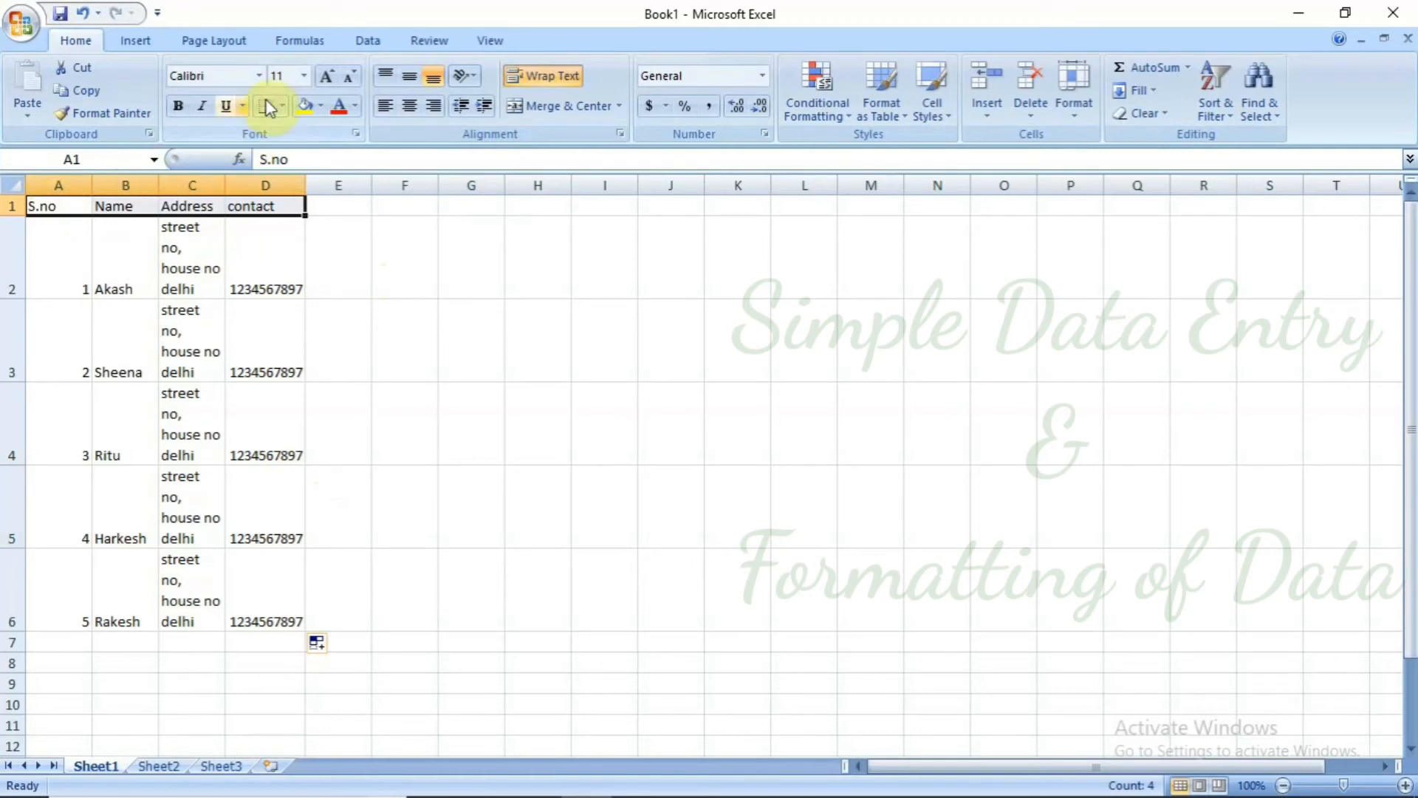
{"action": "left_click", "coordinate": [306, 74]}
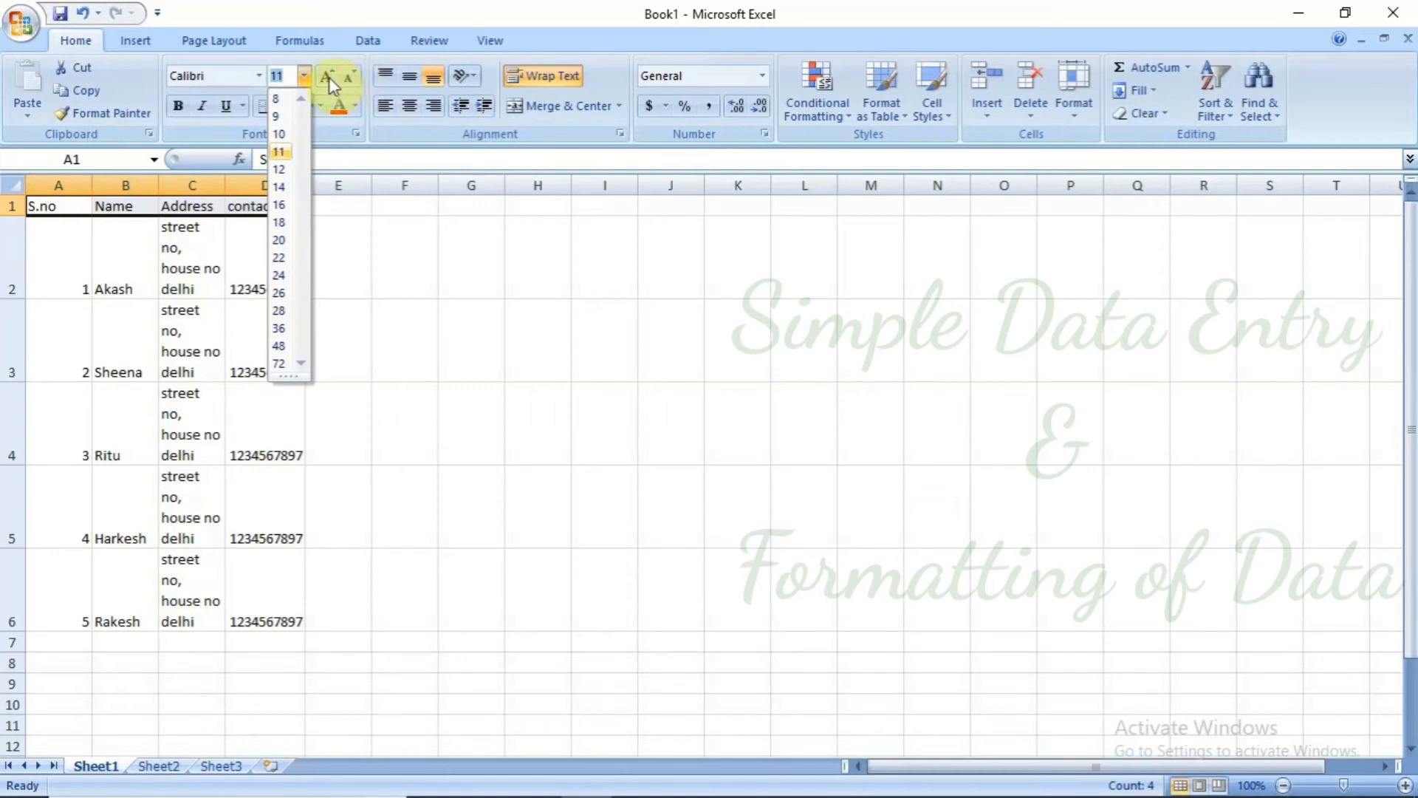
{"action": "left_click", "coordinate": [330, 79]}
{"action": "left_click", "coordinate": [329, 80]}
{"action": "left_click", "coordinate": [330, 80]}
{"action": "left_click", "coordinate": [330, 80]}
{"action": "left_click", "coordinate": [329, 80]}
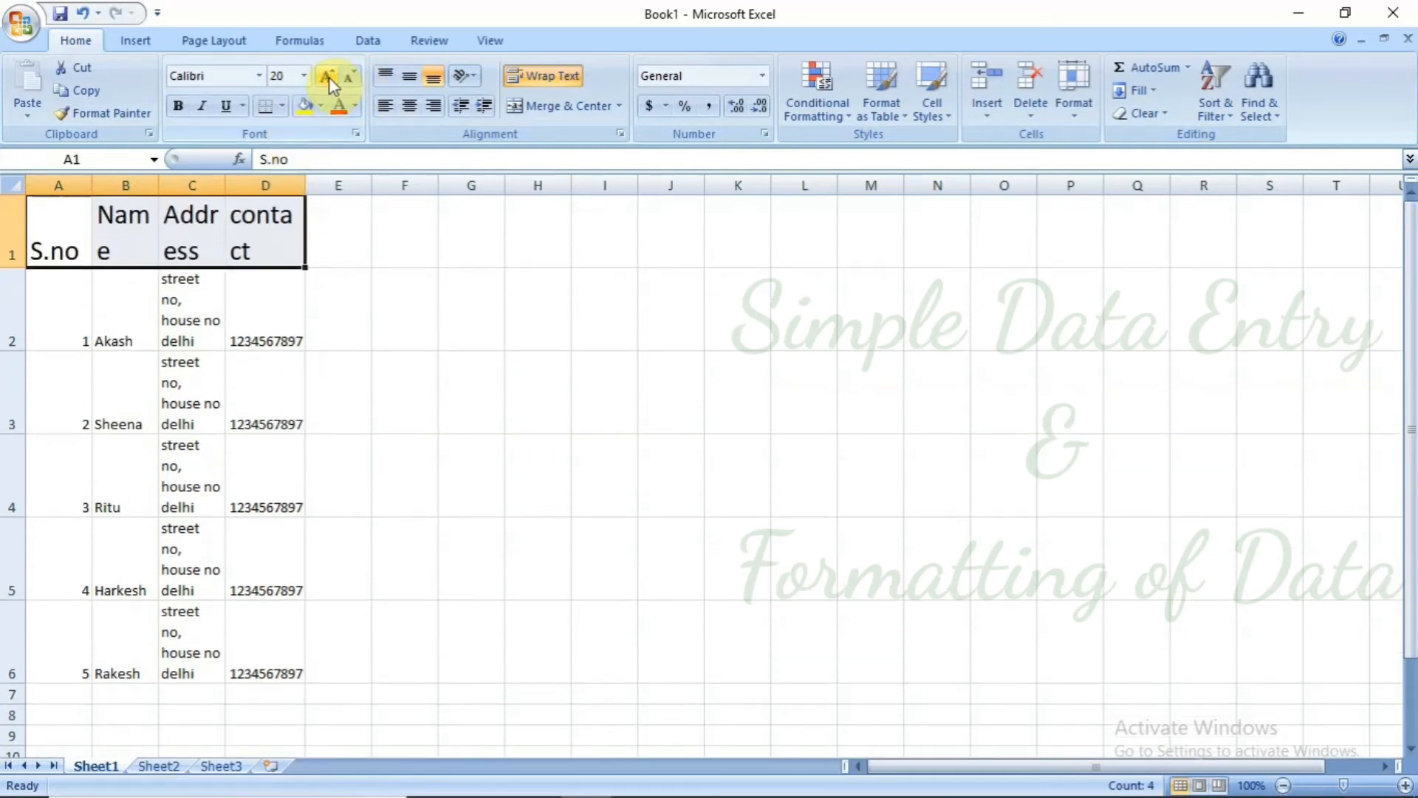
- Reduce the font size of the header cells A1 to D1 to 14
{"action": "left_click", "coordinate": [351, 78]}
{"action": "left_click", "coordinate": [352, 79]}
{"action": "left_click", "coordinate": [352, 79]}
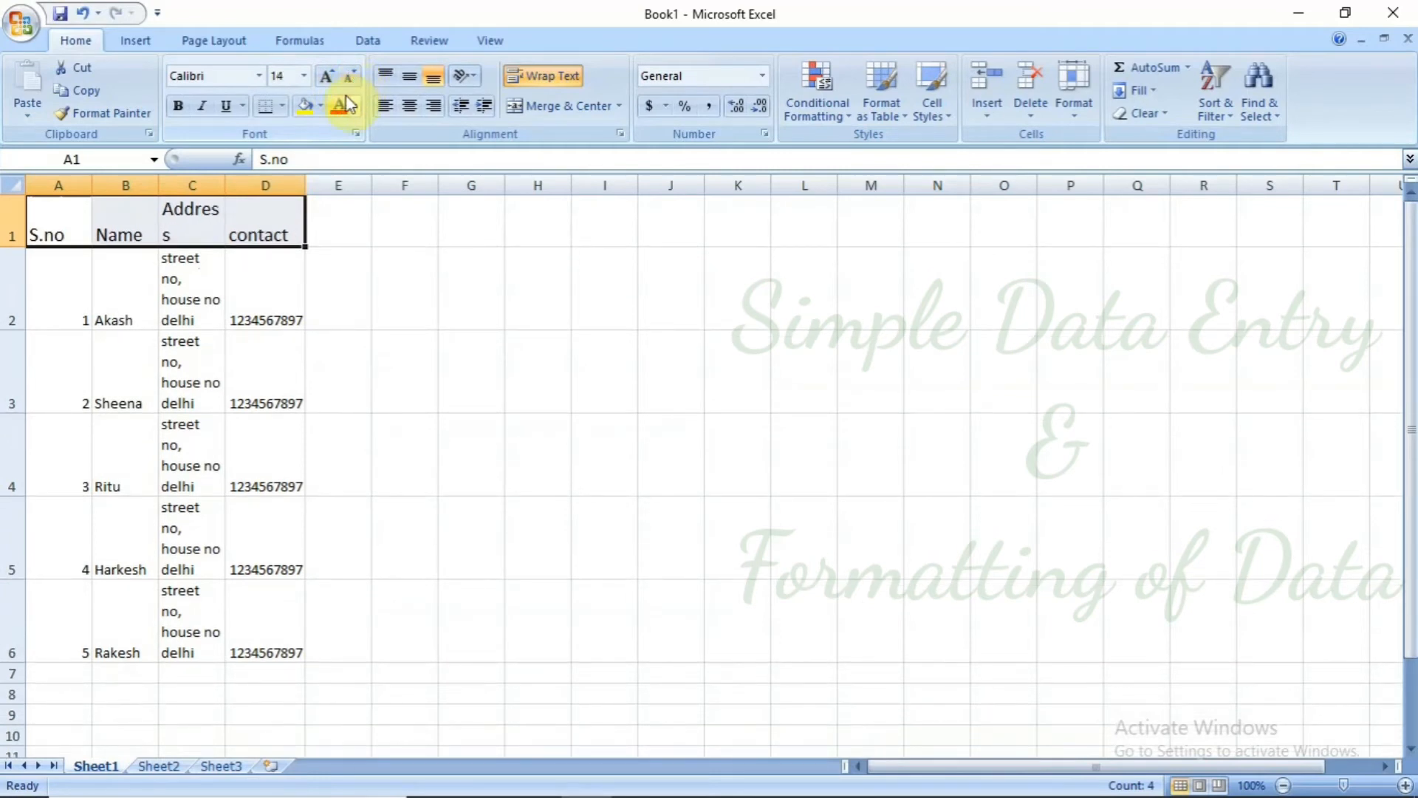
- Make the header cells A1 to D1 bold and set their font to Cambria
{"action": "left_click", "coordinate": [176, 105]}
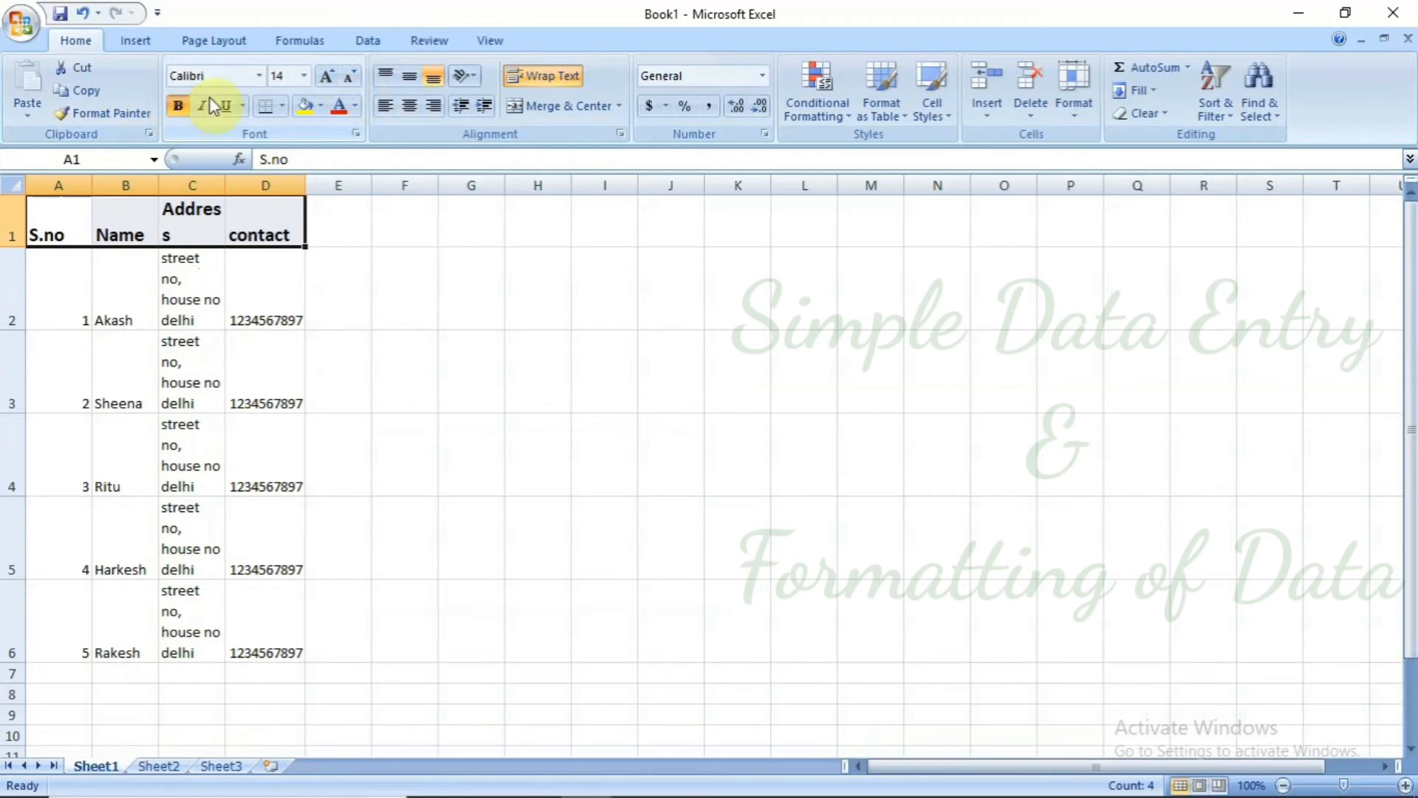
{"action": "left_click", "coordinate": [259, 75]}
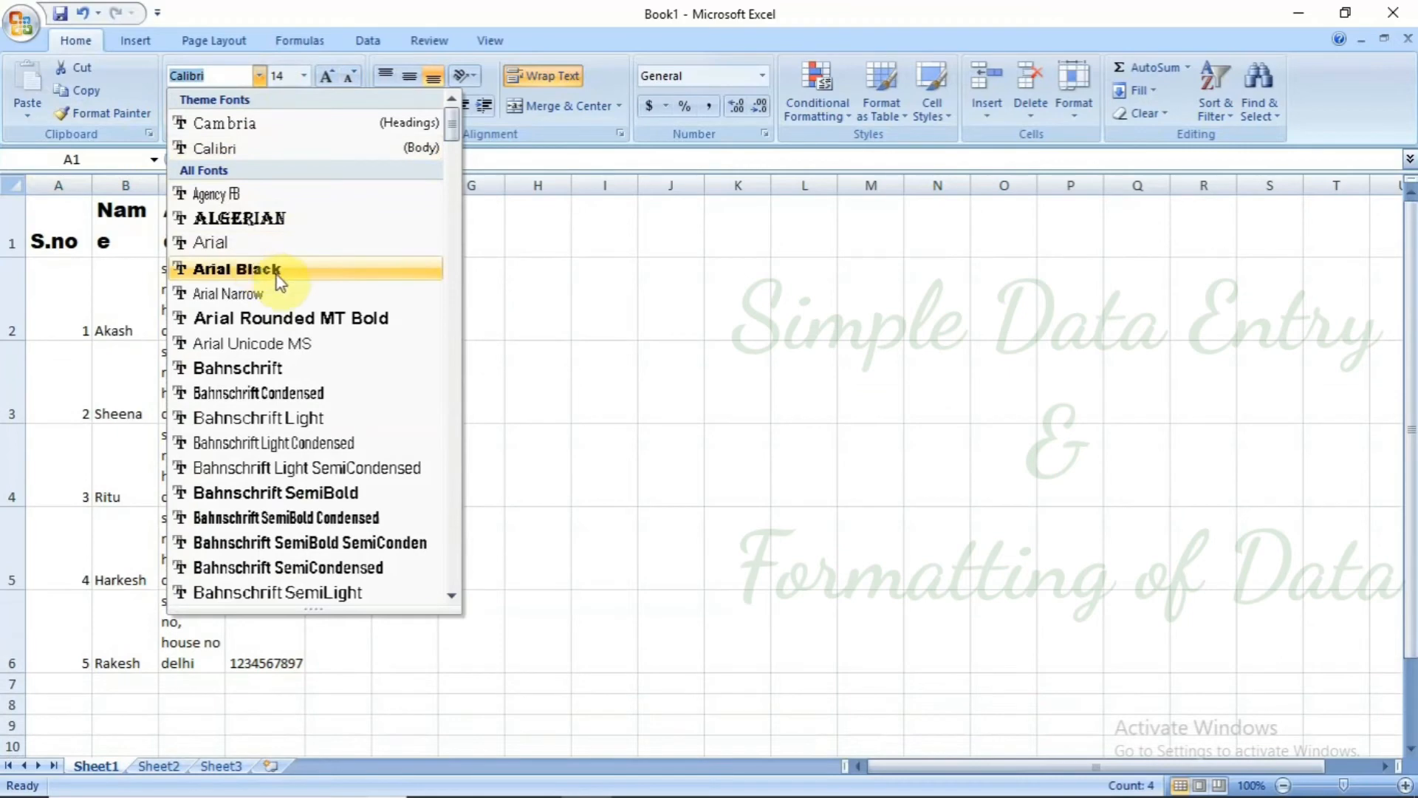
{"action": "left_click", "coordinate": [275, 122]}
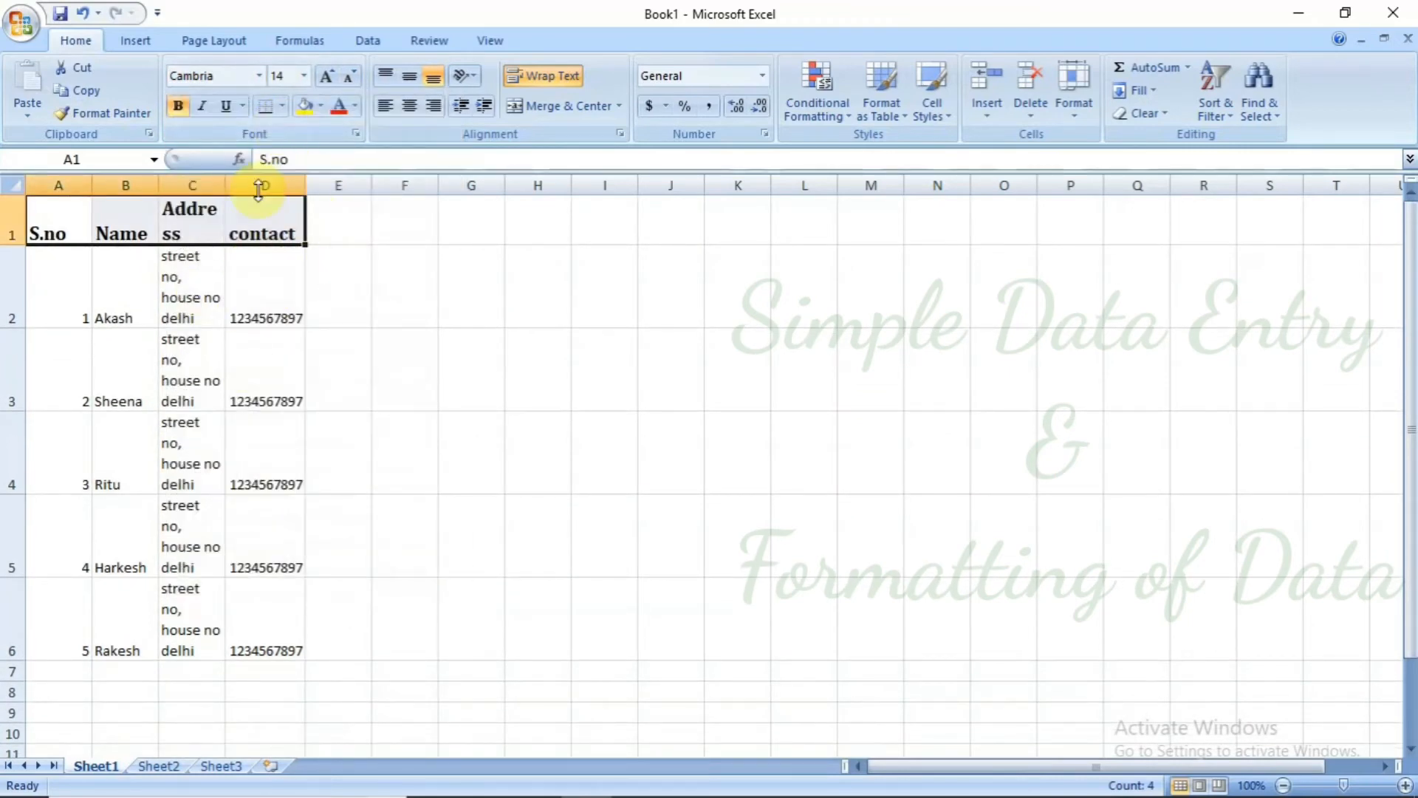
{"action": "left_click", "coordinate": [490, 389]}
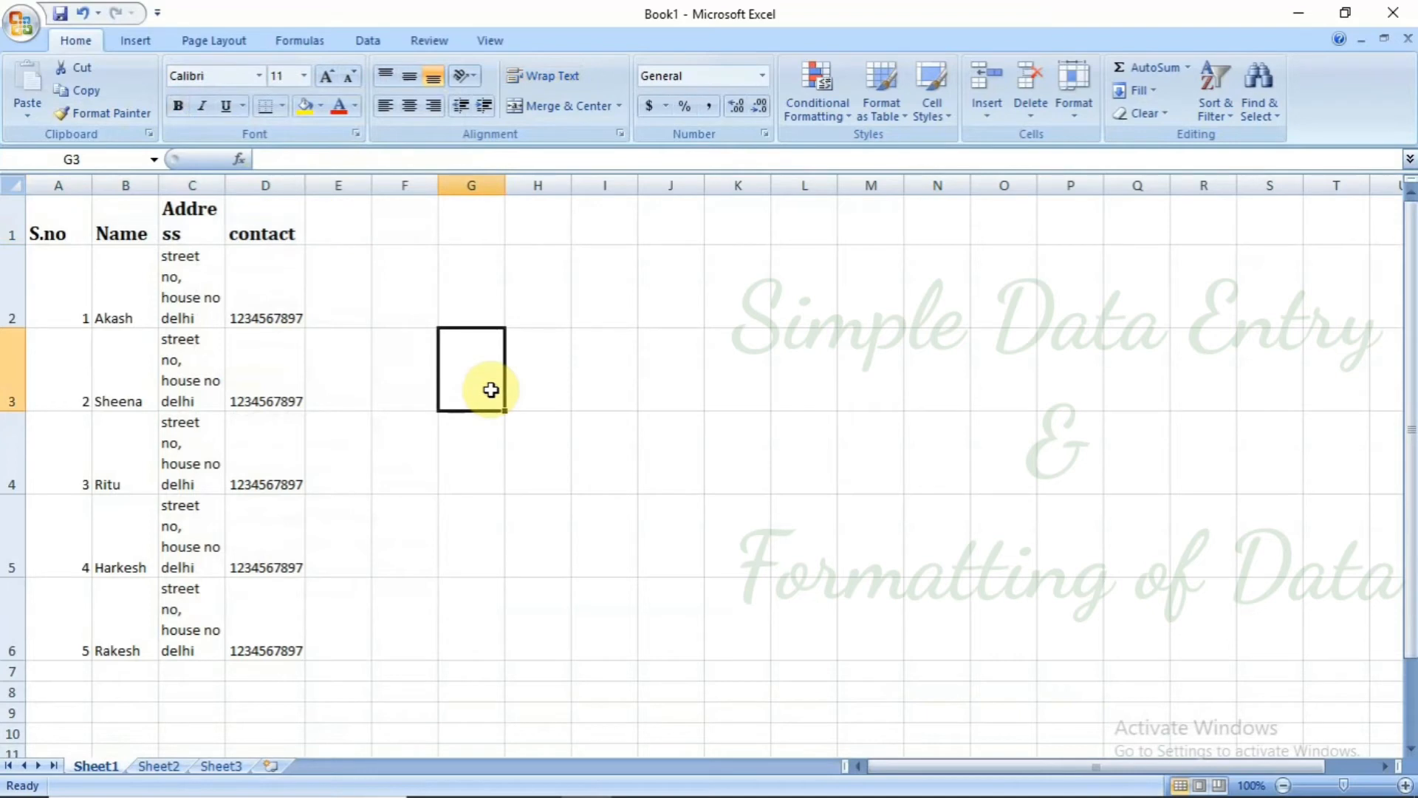
- Fill the header cells A1 to D1 with a grey shade from the theme colors
{"action": "left_click", "coordinate": [62, 225]}
{"action": "left_click_drag", "start_coordinate": [62, 225], "coordinate": [281, 218]}
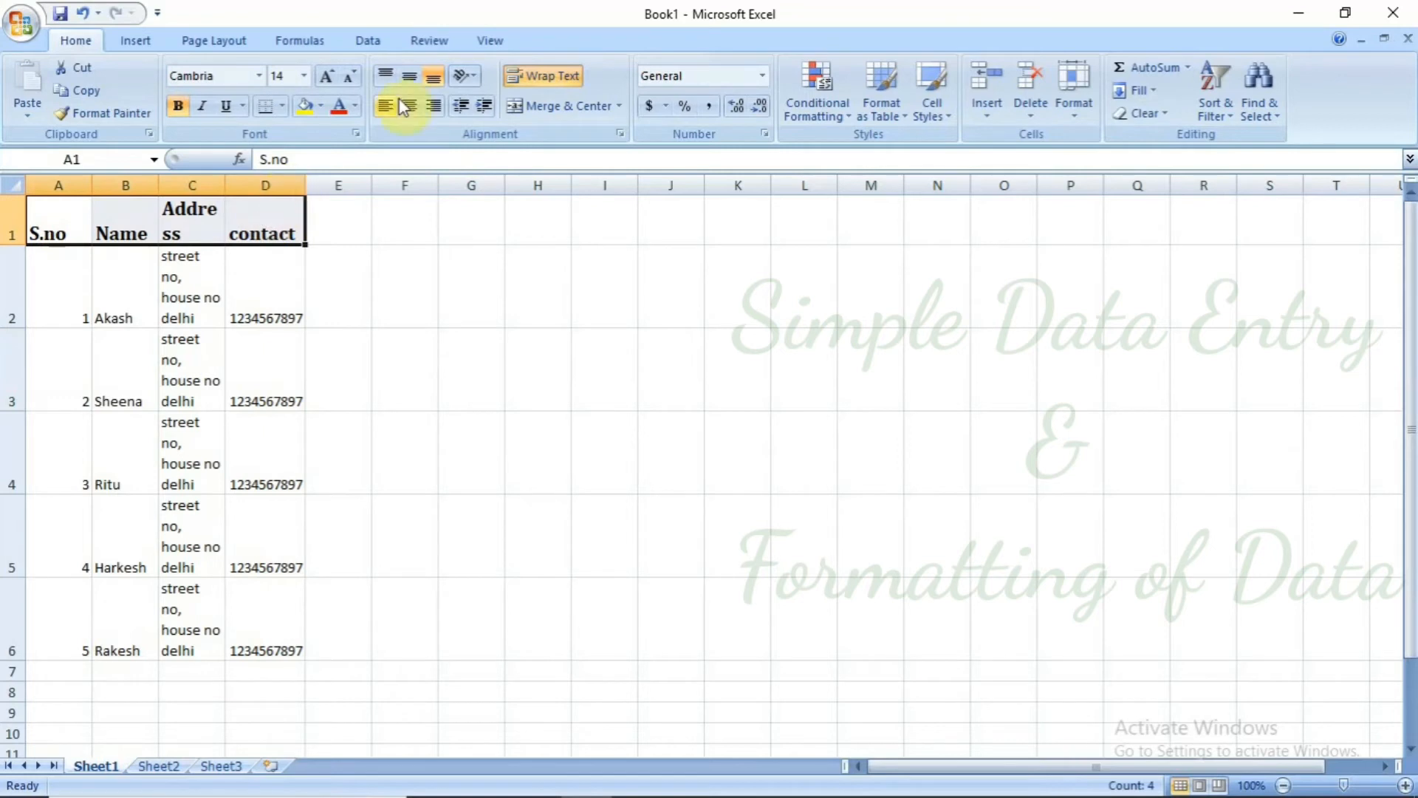
{"action": "left_click", "coordinate": [320, 106]}
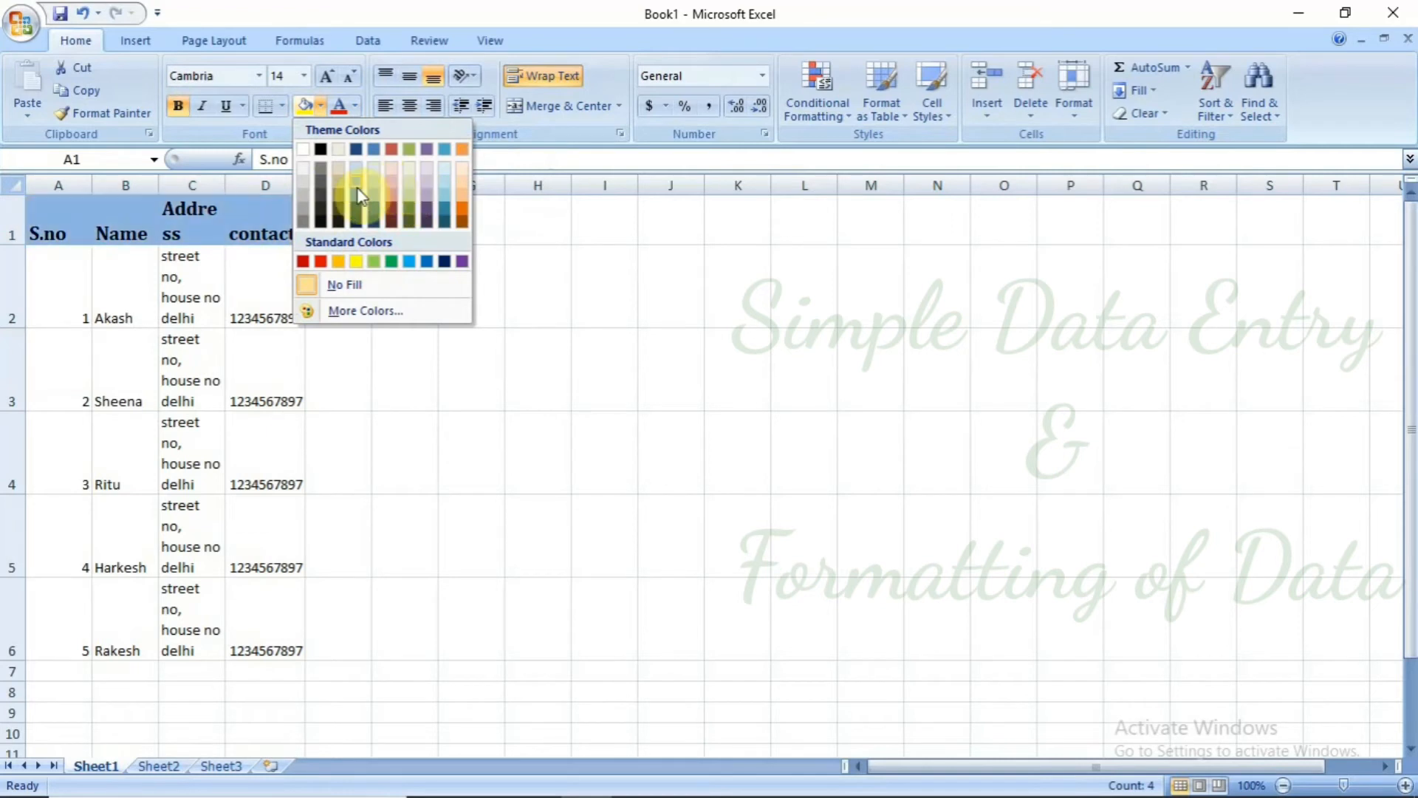
{"action": "left_click", "coordinate": [306, 197]}
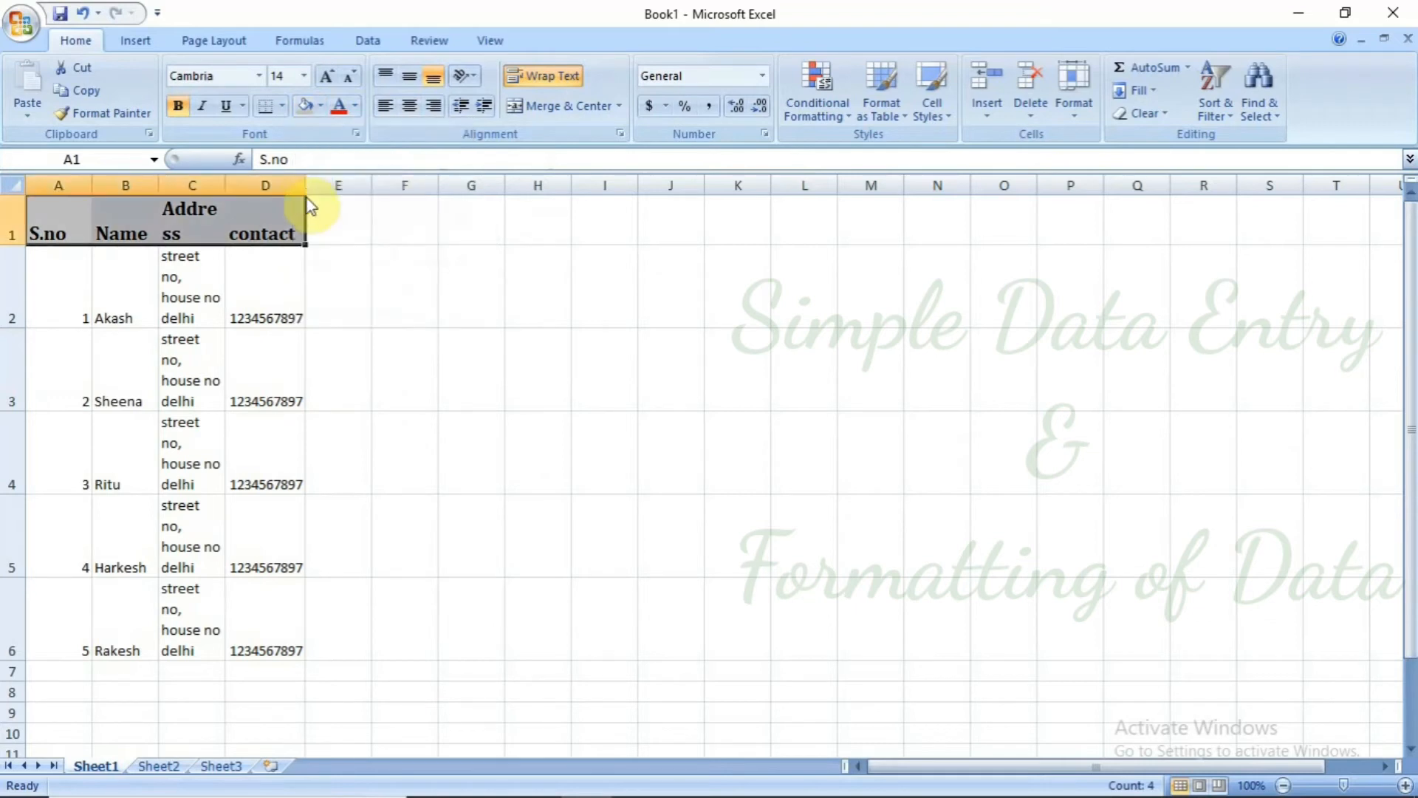
- Apply All Borders to the header cells A1 to D1 and centre their text vertically and horizontally
{"action": "left_click", "coordinate": [285, 106]}
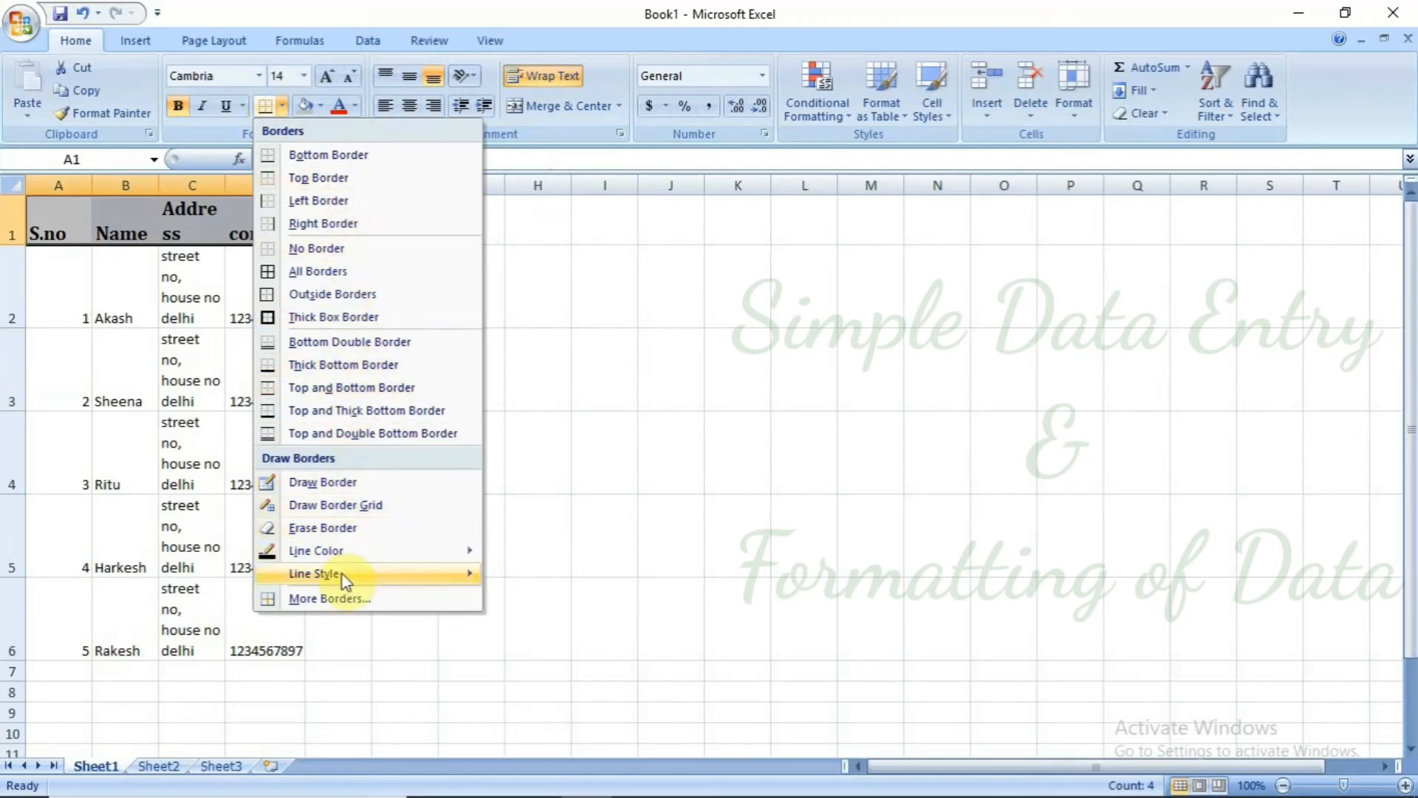
{"action": "left_click", "coordinate": [360, 292]}
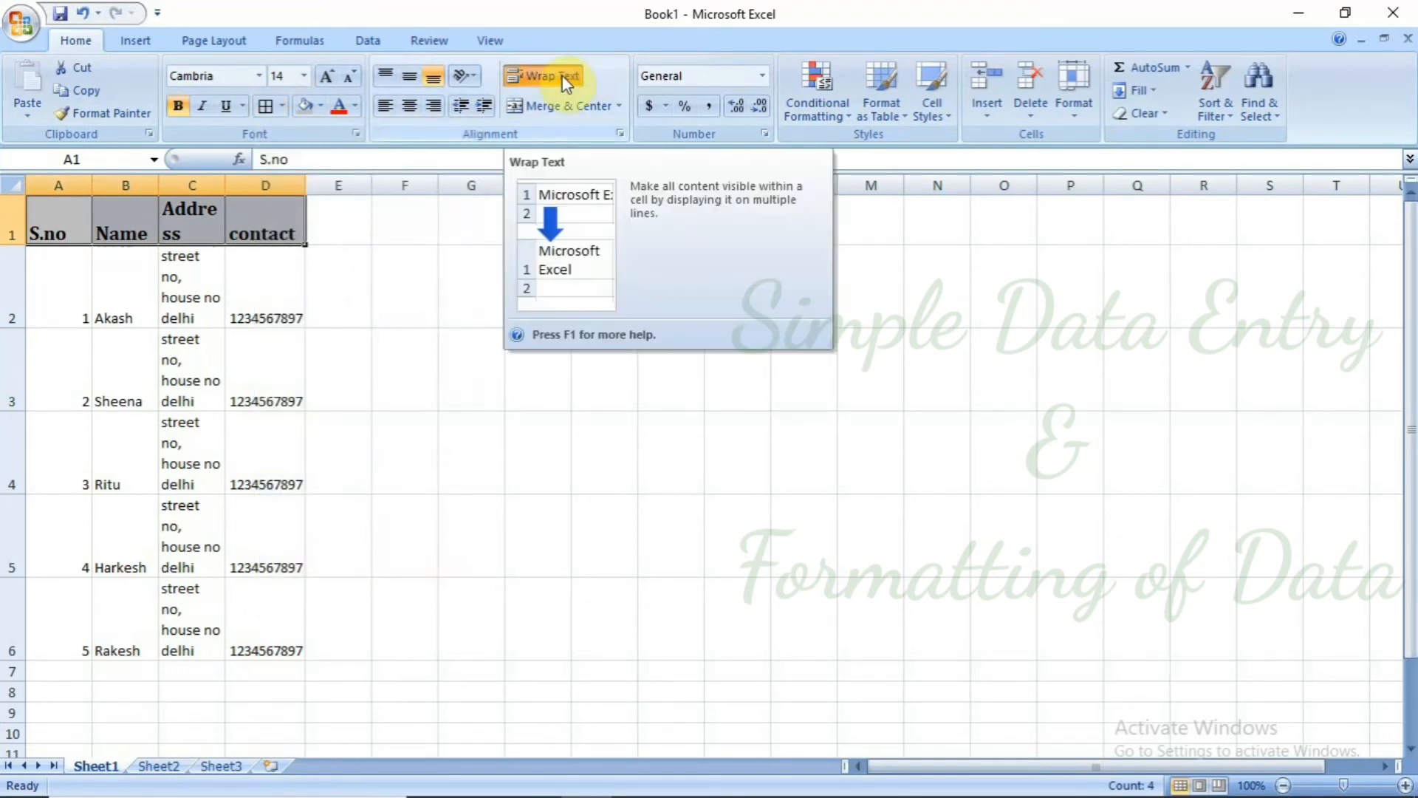
{"action": "left_click", "coordinate": [412, 83]}
{"action": "left_click", "coordinate": [410, 108]}
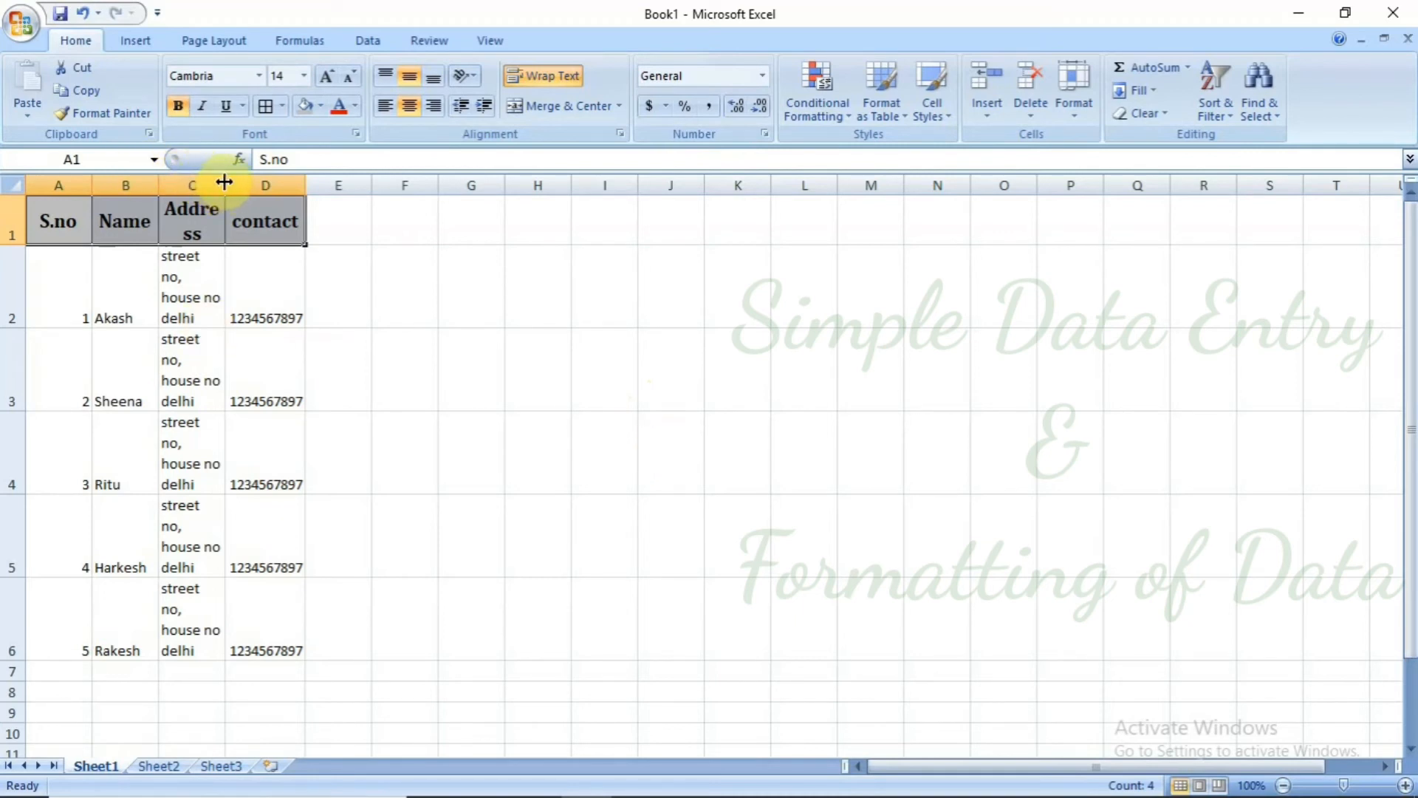
- Widen columns A to D so that each header, including Address, fits on a single line
{"action": "left_click_drag", "start_coordinate": [224, 182], "coordinate": [223, 182]}
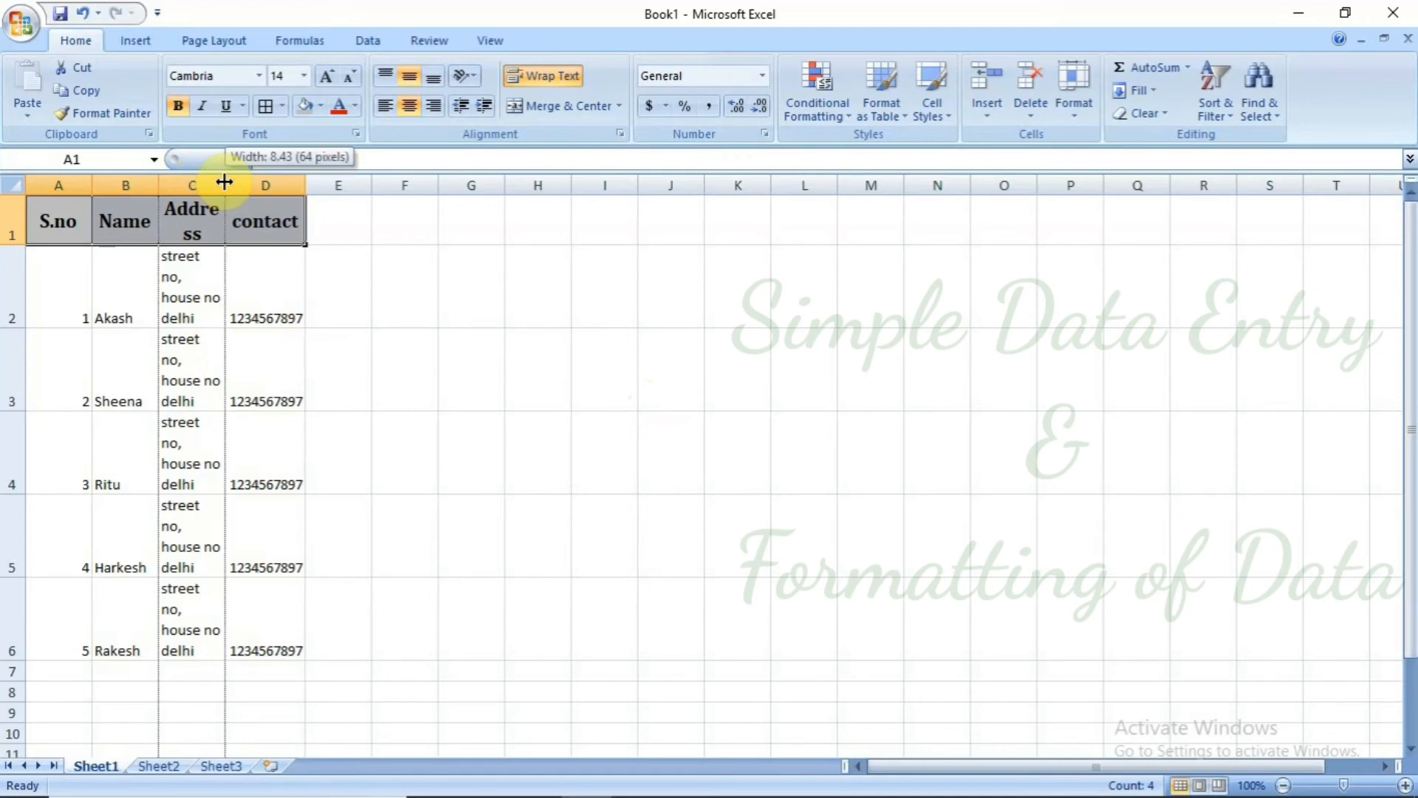
{"action": "left_click_drag", "start_coordinate": [224, 182], "coordinate": [388, 198]}
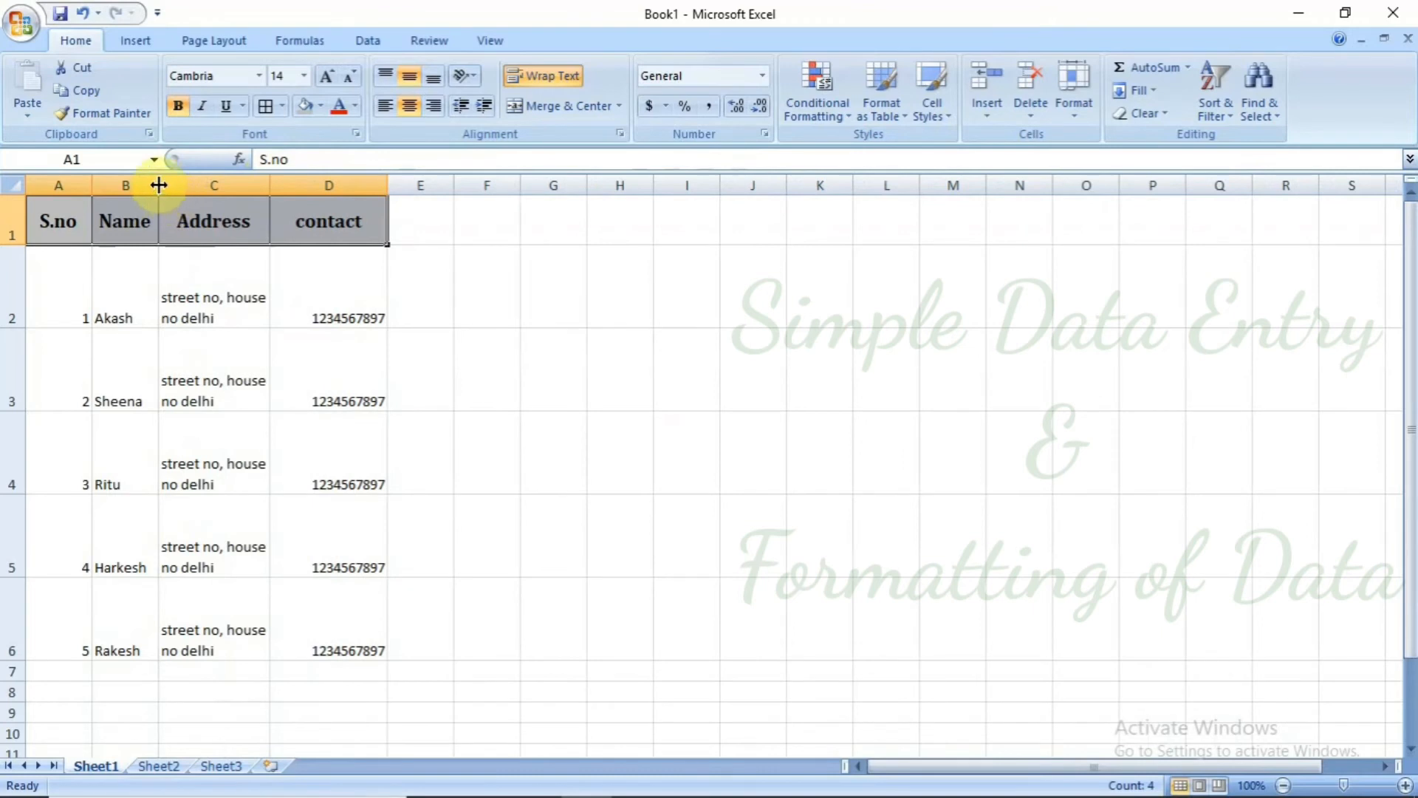
{"action": "left_click_drag", "start_coordinate": [158, 184], "coordinate": [120, 184]}
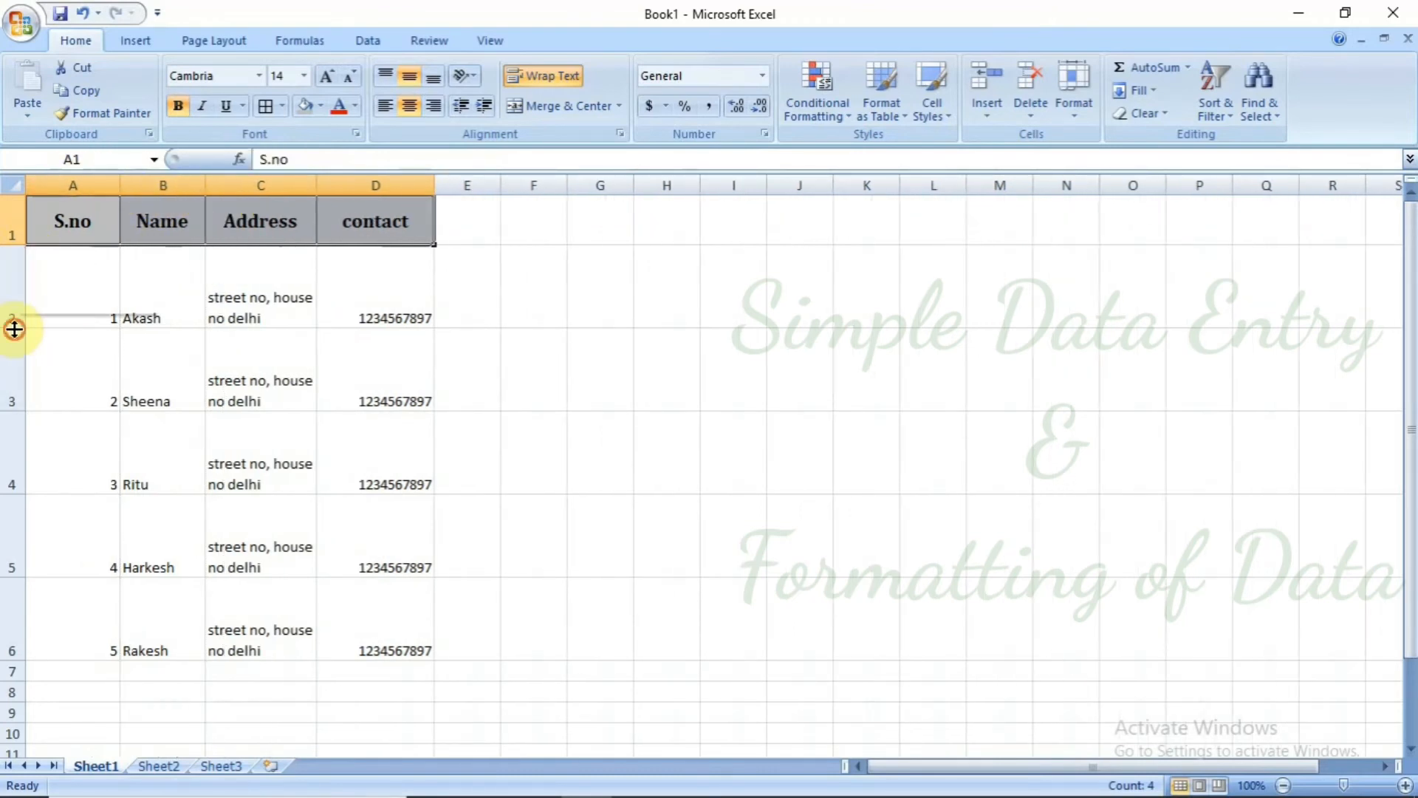
- Shorten row 2 to fit its two address lines and widen the Address column further
{"action": "left_click_drag", "start_coordinate": [12, 326], "coordinate": [12, 297]}
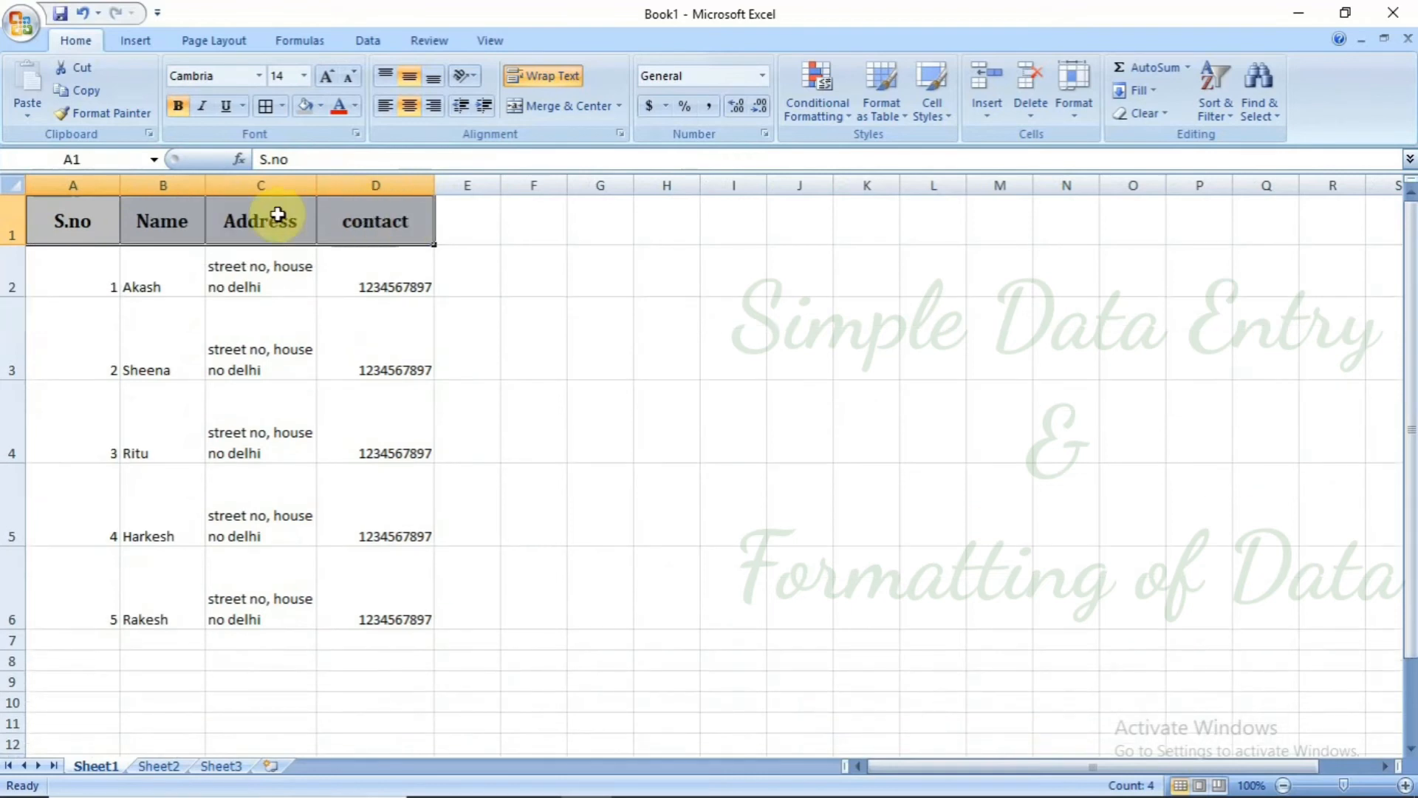
{"action": "left_click_drag", "start_coordinate": [316, 186], "coordinate": [360, 186]}
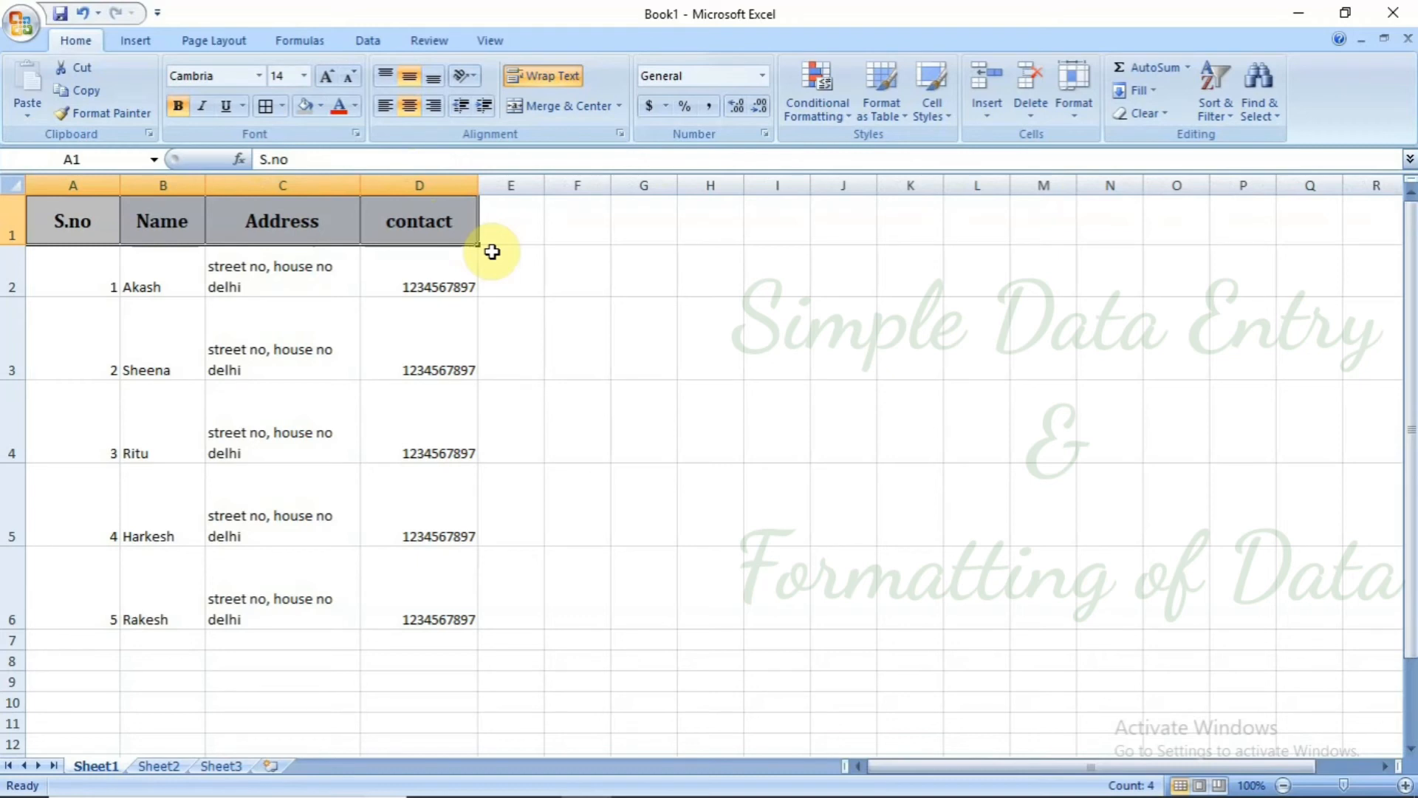
{"action": "mouse_move", "coordinate": [360, 179]}
{"action": "left_mouse_down"}
{"action": "mouse_move", "coordinate": [391, 180]}
{"action": "mouse_move", "coordinate": [365, 186]}
{"action": "left_mouse_up"}
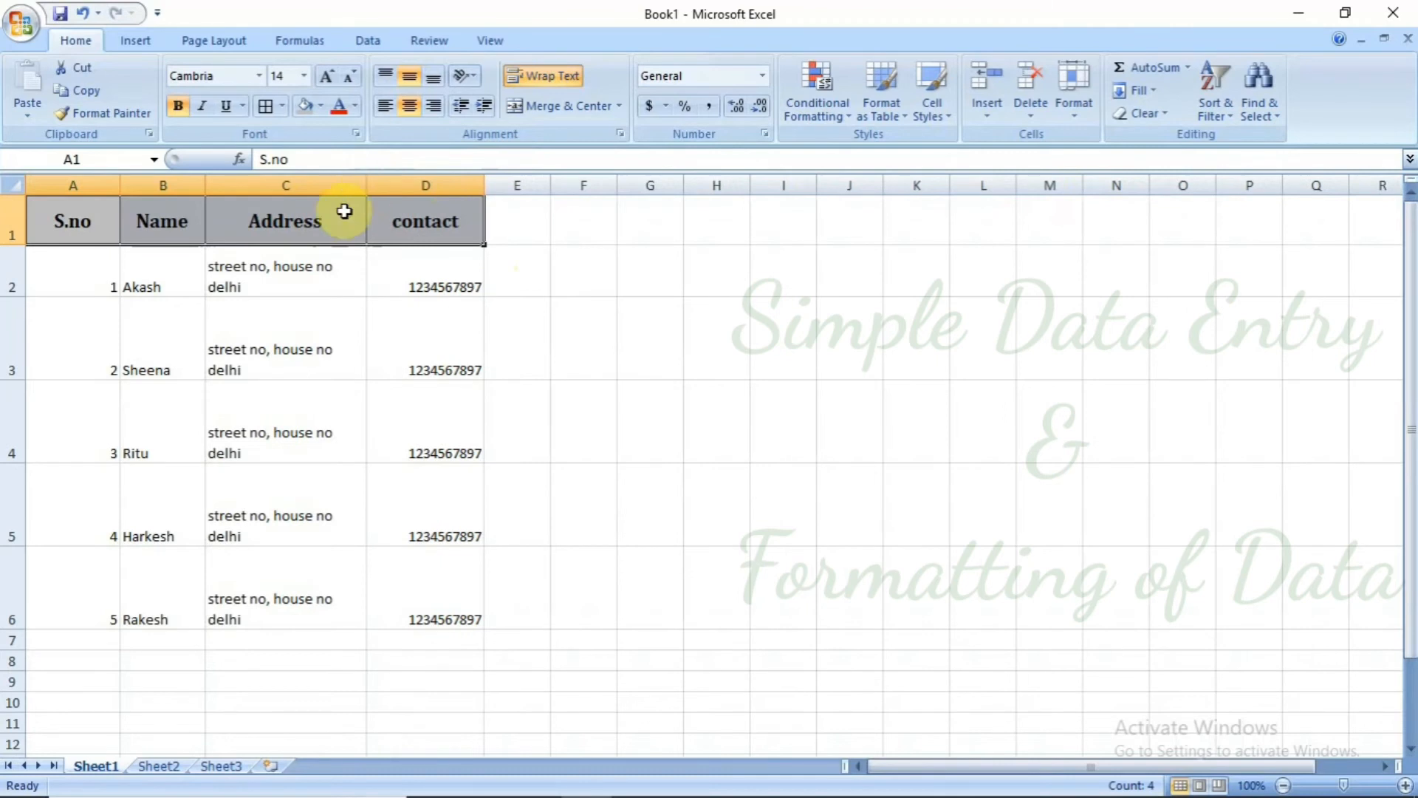
{"action": "left_click_drag", "start_coordinate": [18, 298], "coordinate": [16, 281]}
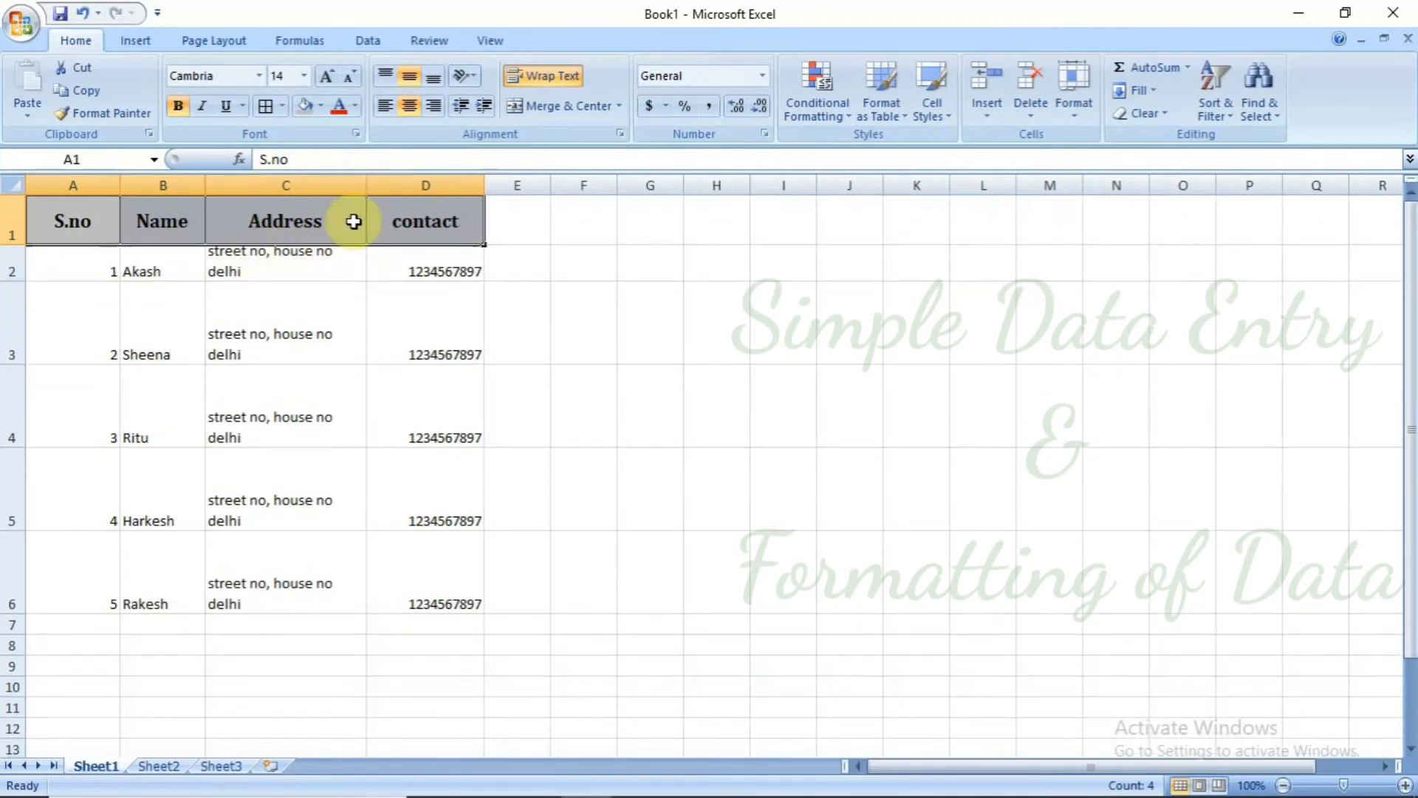
{"action": "left_click_drag", "start_coordinate": [20, 278], "coordinate": [21, 290]}
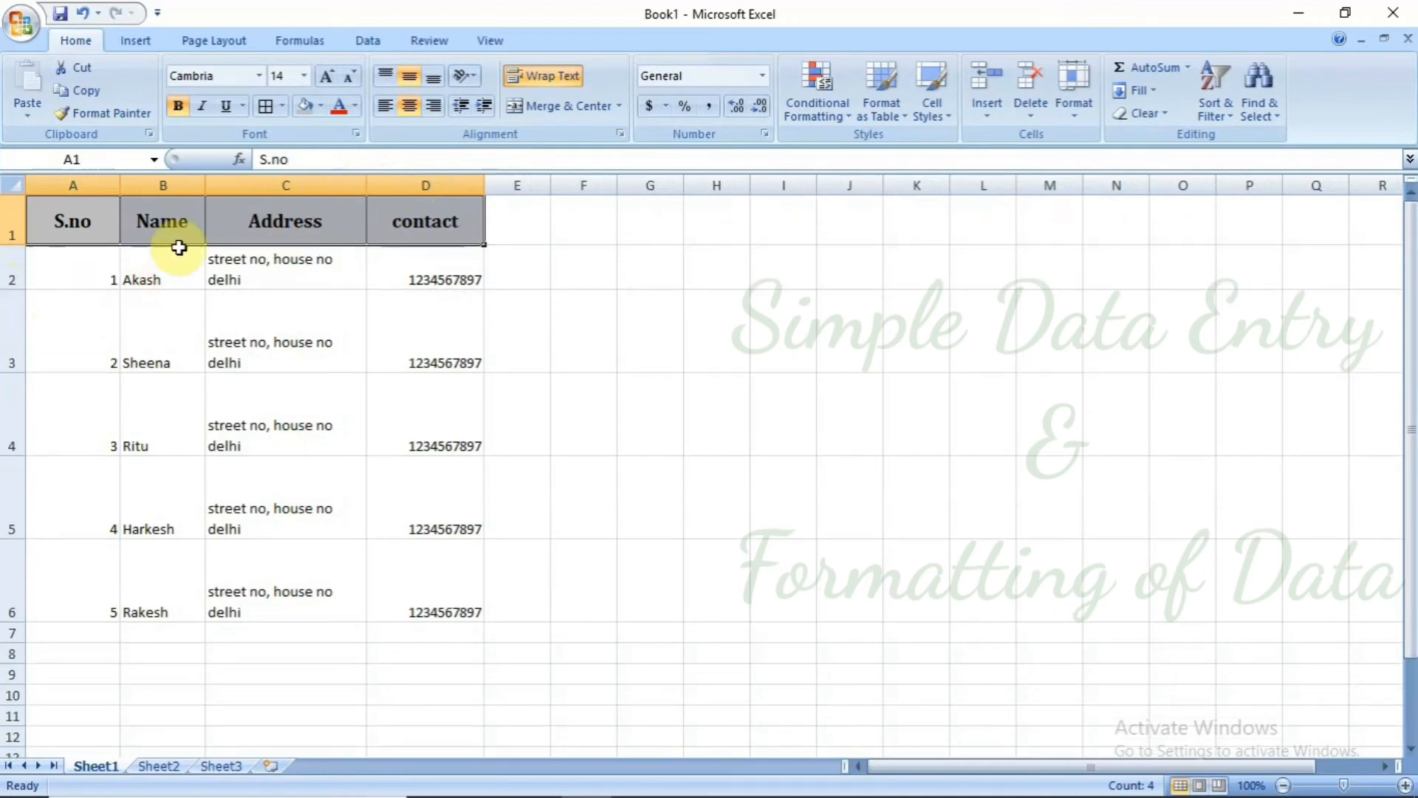
- Narrow the S.no column to about its header's width and widen the Name column slightly
{"action": "left_click", "coordinate": [147, 323]}
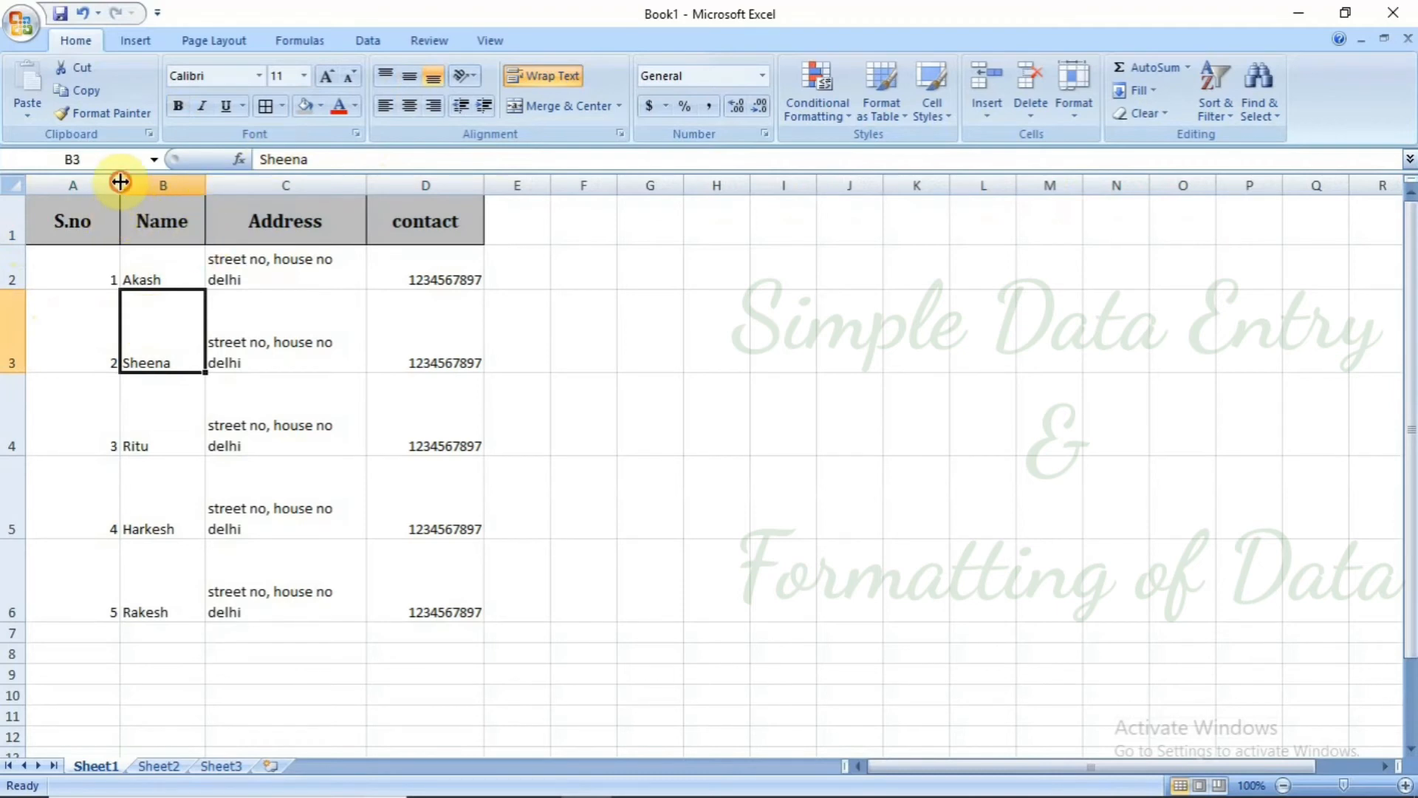
{"action": "left_click_drag", "start_coordinate": [119, 183], "coordinate": [75, 182]}
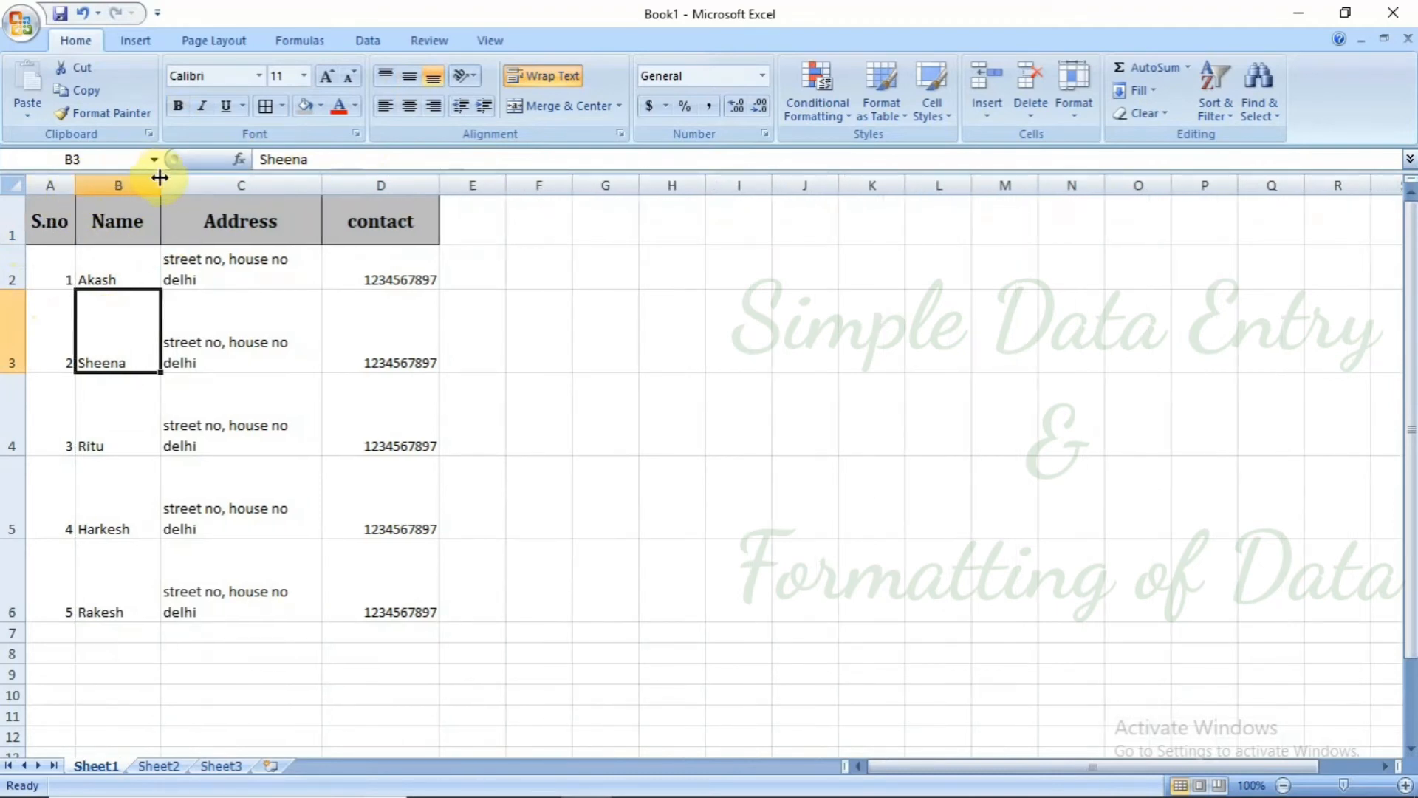
{"action": "left_click_drag", "start_coordinate": [160, 182], "coordinate": [172, 182]}
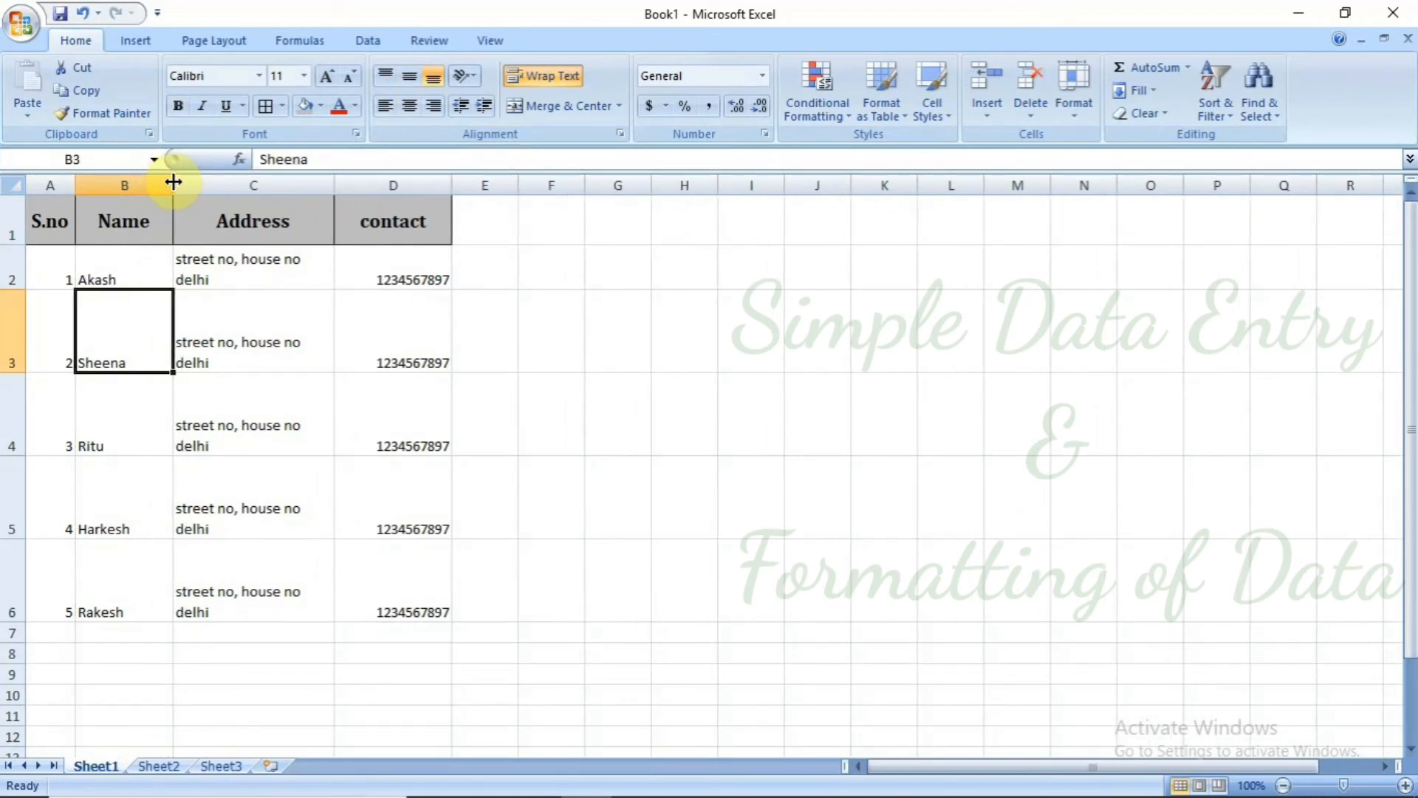
{"action": "left_click", "coordinate": [49, 271]}
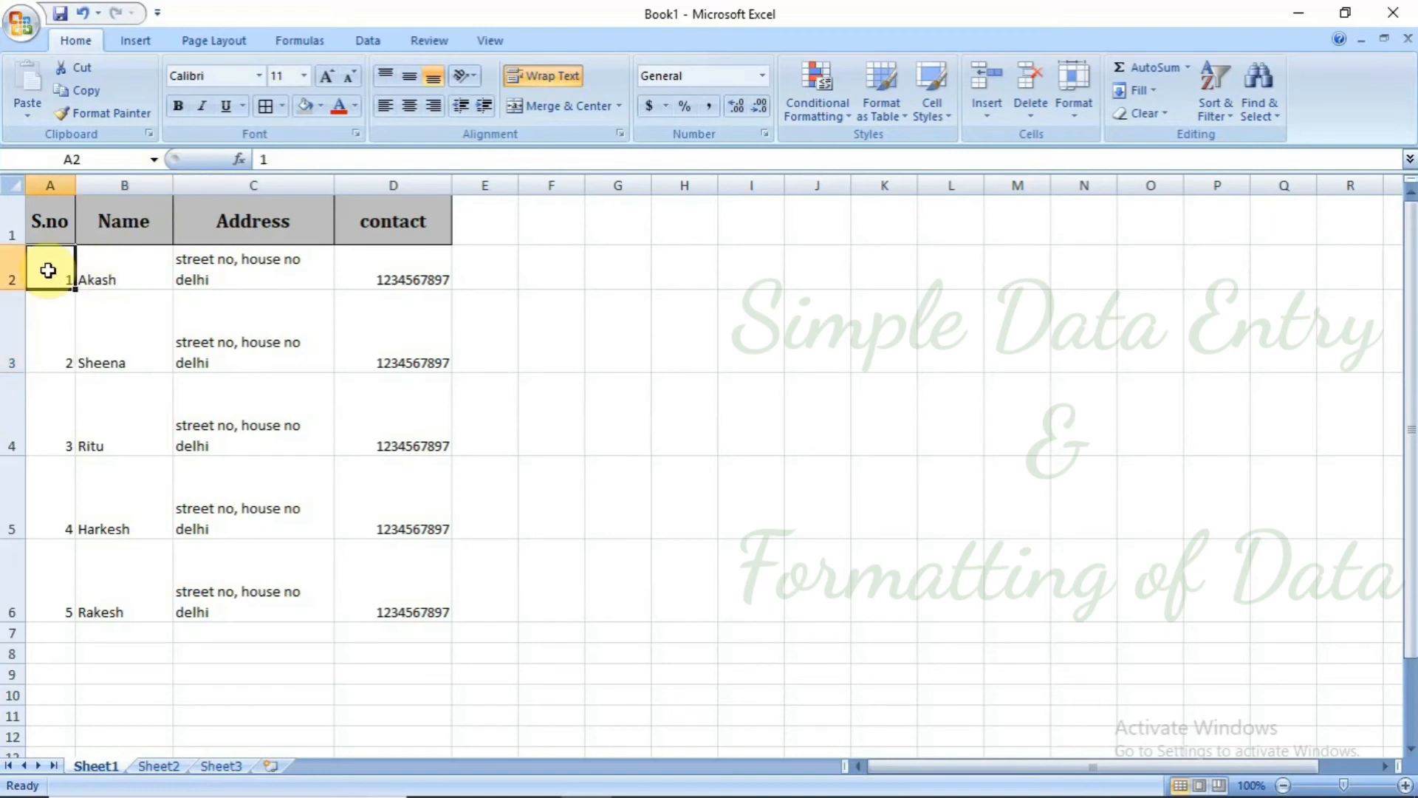
{"action": "key", "text": "shift+Down"}
{"action": "key", "text": "shift+Down"}
{"action": "key", "text": "shift+Down"}
{"action": "key", "text": "shift+Down"}
{"action": "key", "text": "shift+Down"}
{"action": "key", "text": "shift+Up"}
{"action": "key", "text": "shift+Right"}
{"action": "key", "text": "shift+Right"}
{"action": "key", "text": "shift+Right"}
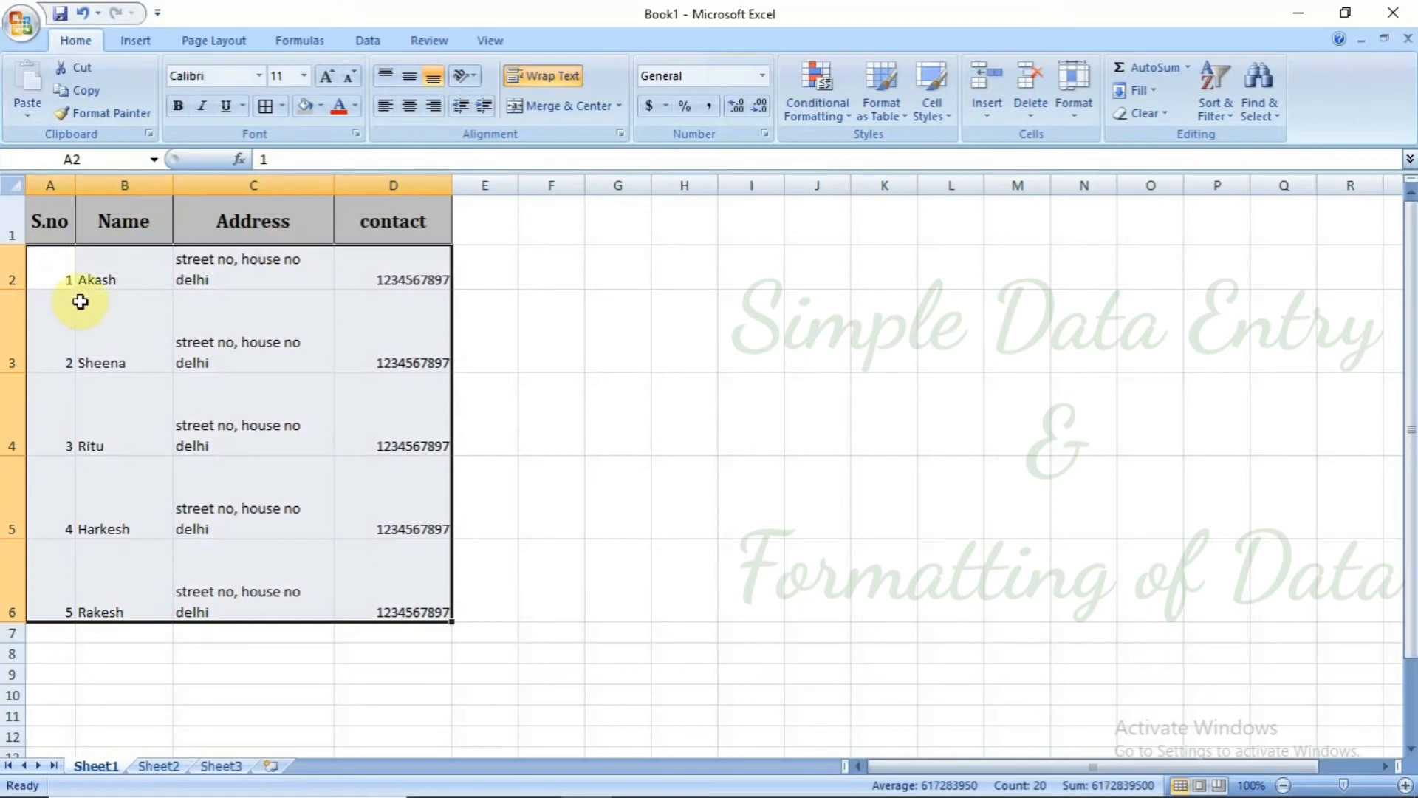
- Set the font of the first record, cells A2 to D2, to Cambria at size 12
{"action": "left_click", "coordinate": [58, 271]}
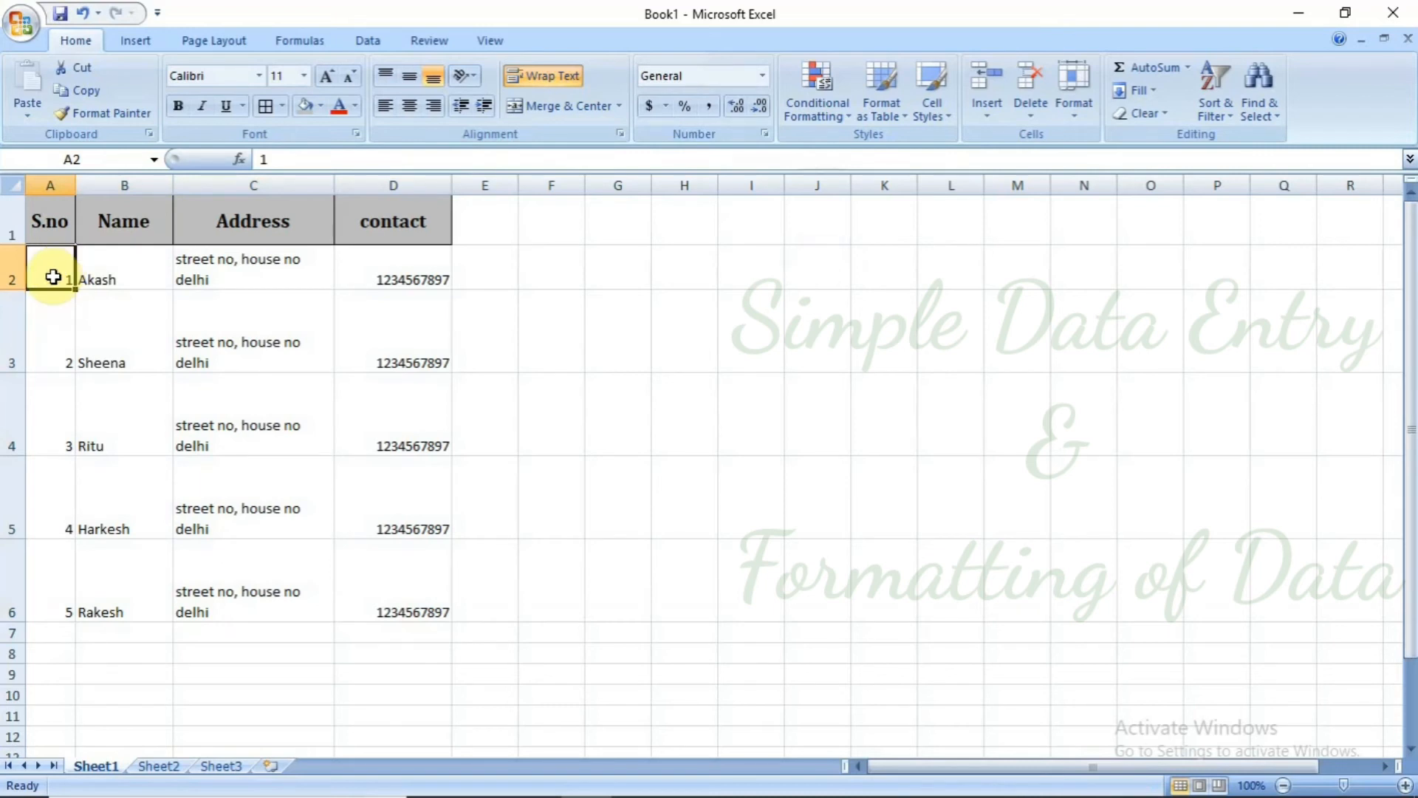
{"action": "key", "text": "ctrl+shift+Right"}
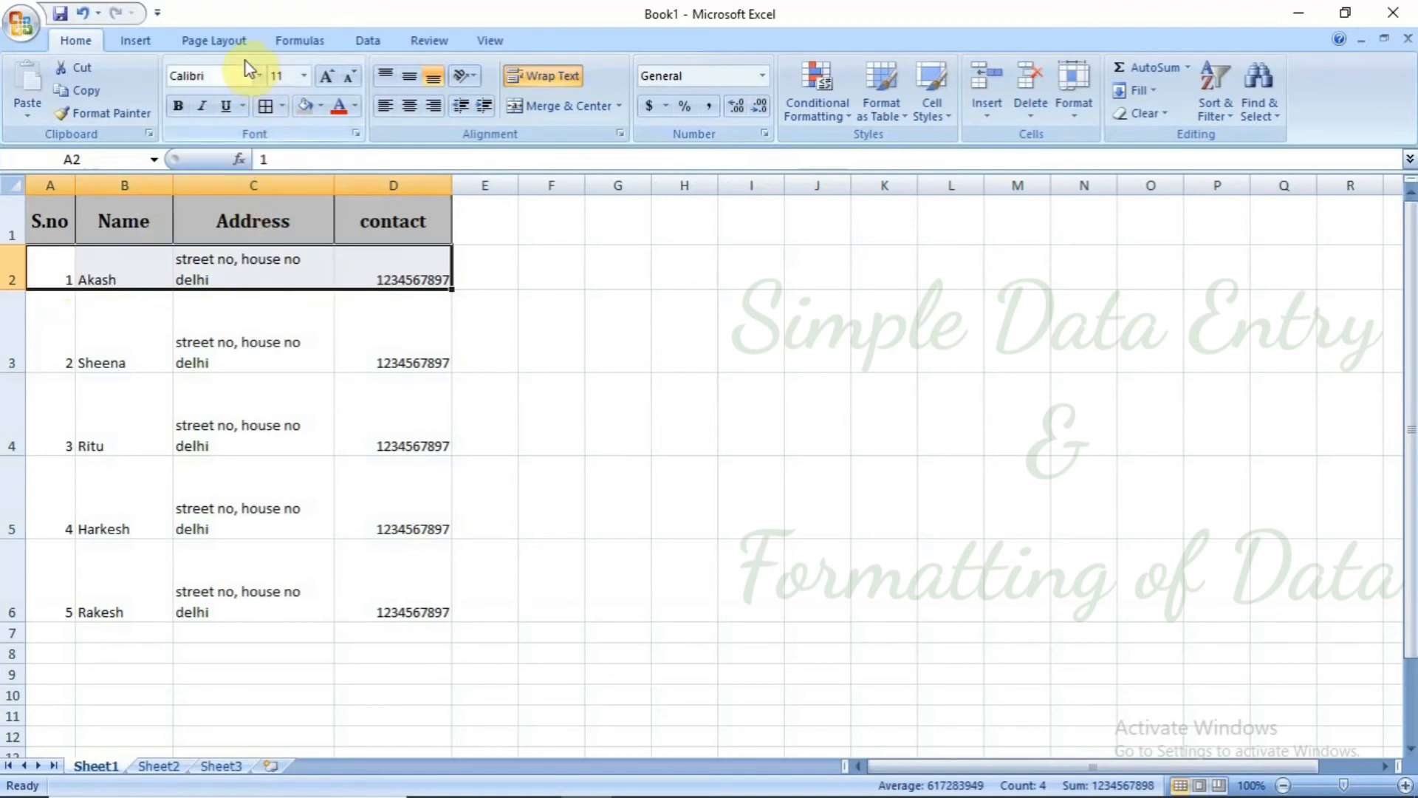
{"action": "left_click", "coordinate": [259, 76]}
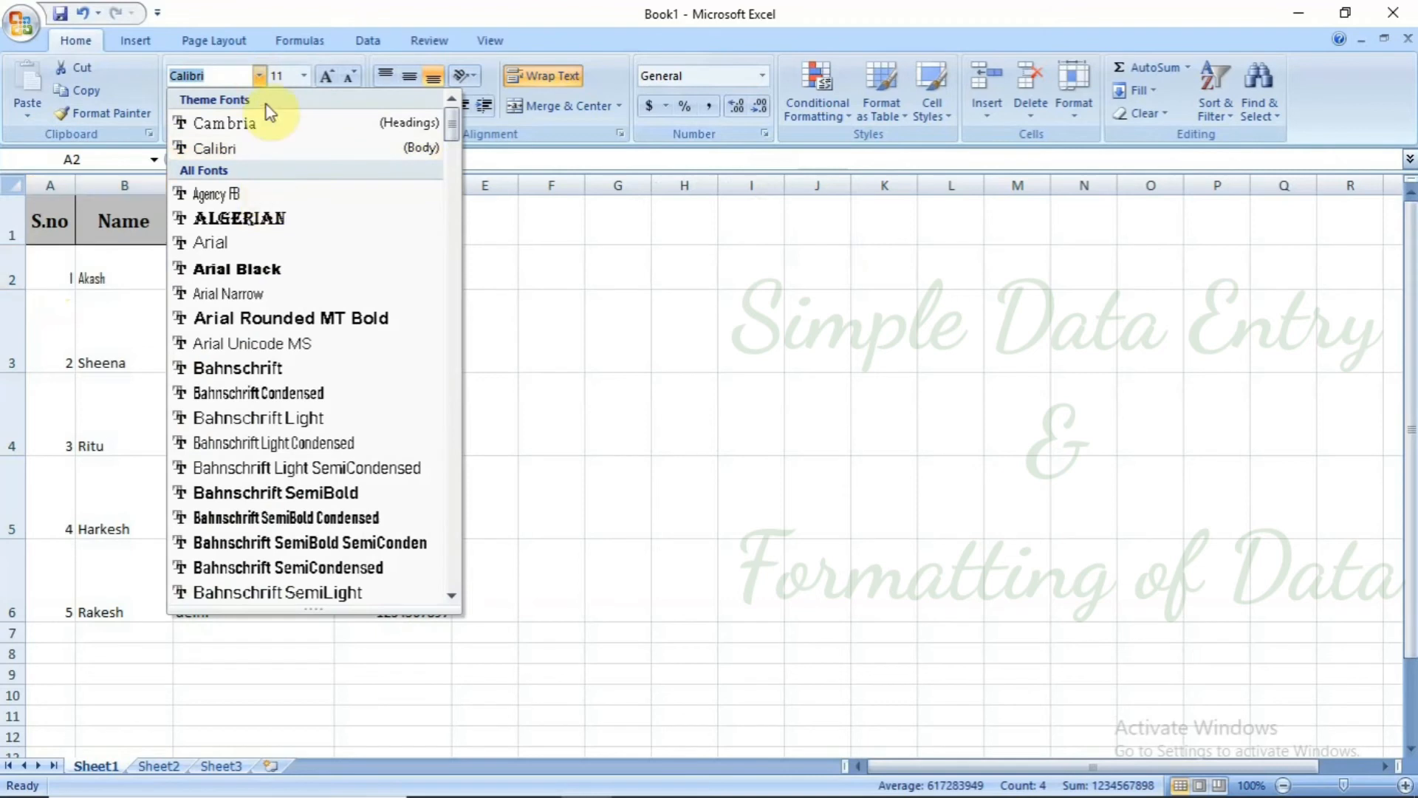
{"action": "left_click", "coordinate": [267, 122]}
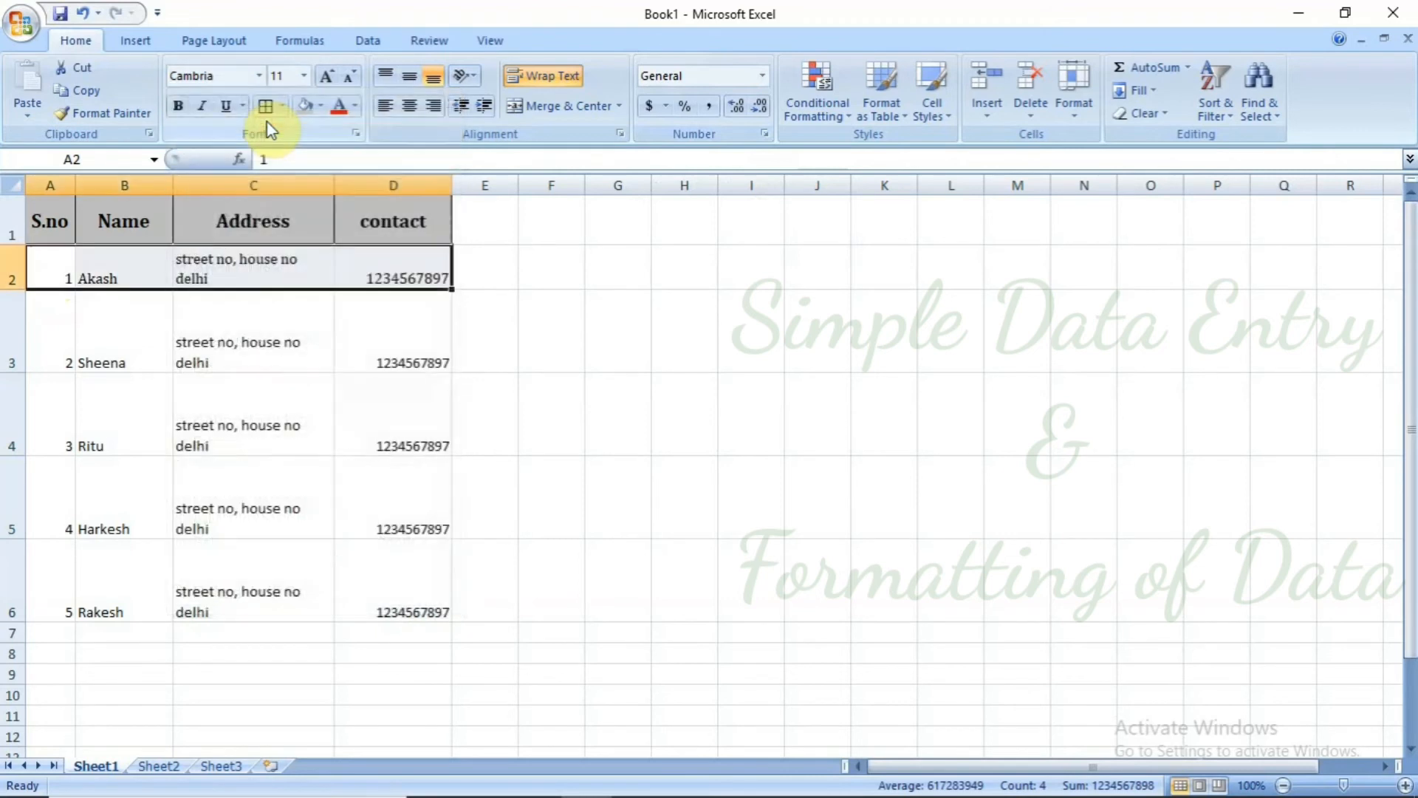
{"action": "left_click", "coordinate": [326, 75]}
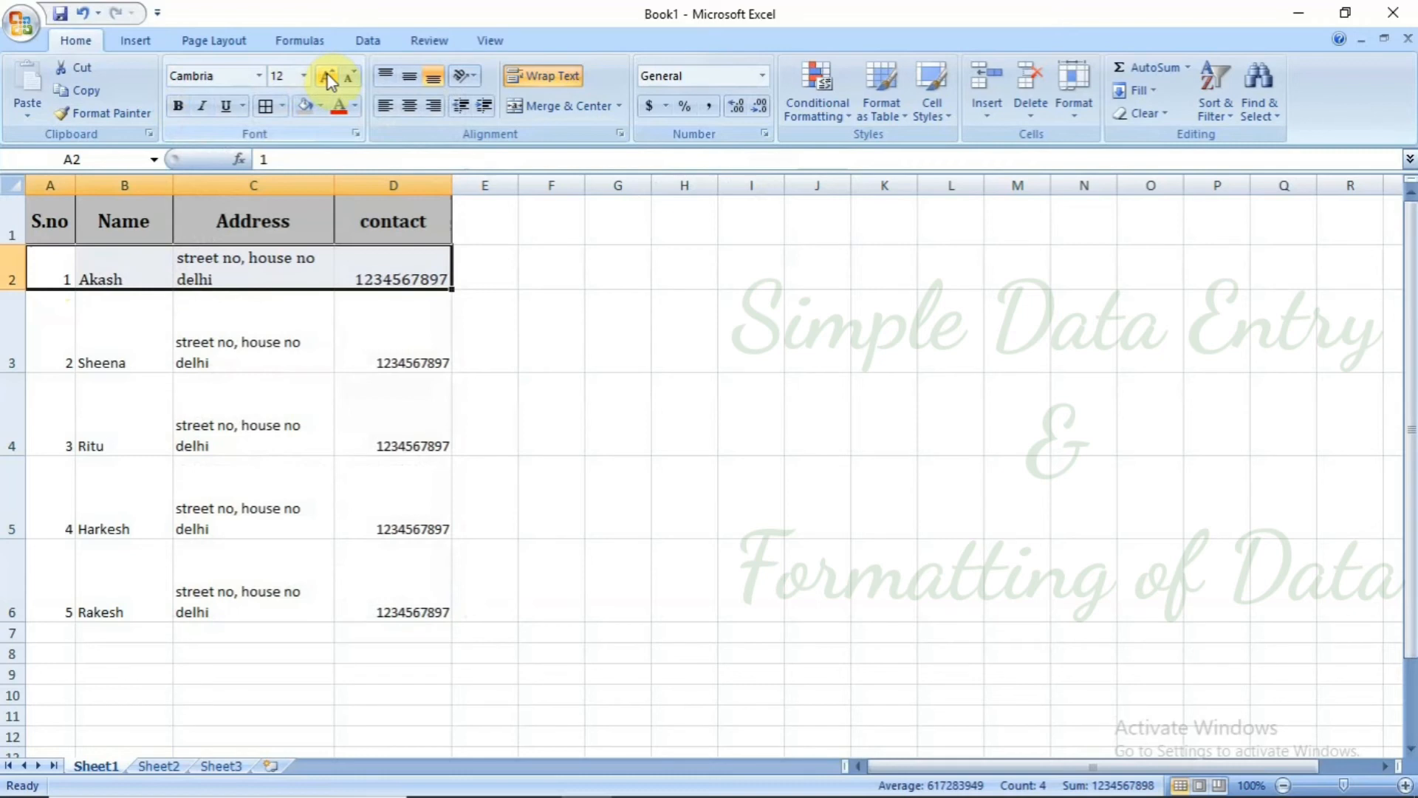
- Centre the contents of A2 to D2 vertically and horizontally, and switch their Wrap Text off and on again
{"action": "left_click", "coordinate": [420, 77]}
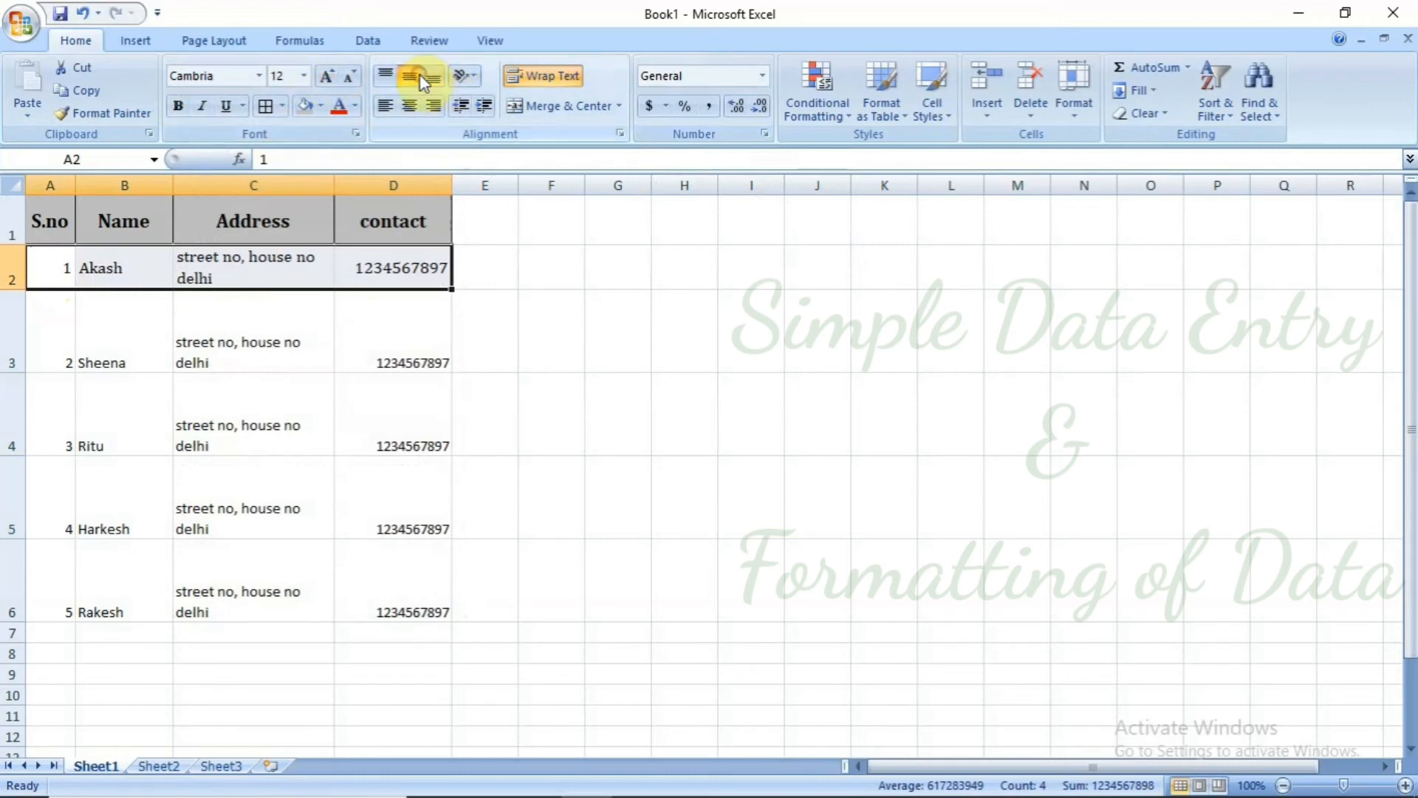
{"action": "left_click", "coordinate": [400, 108]}
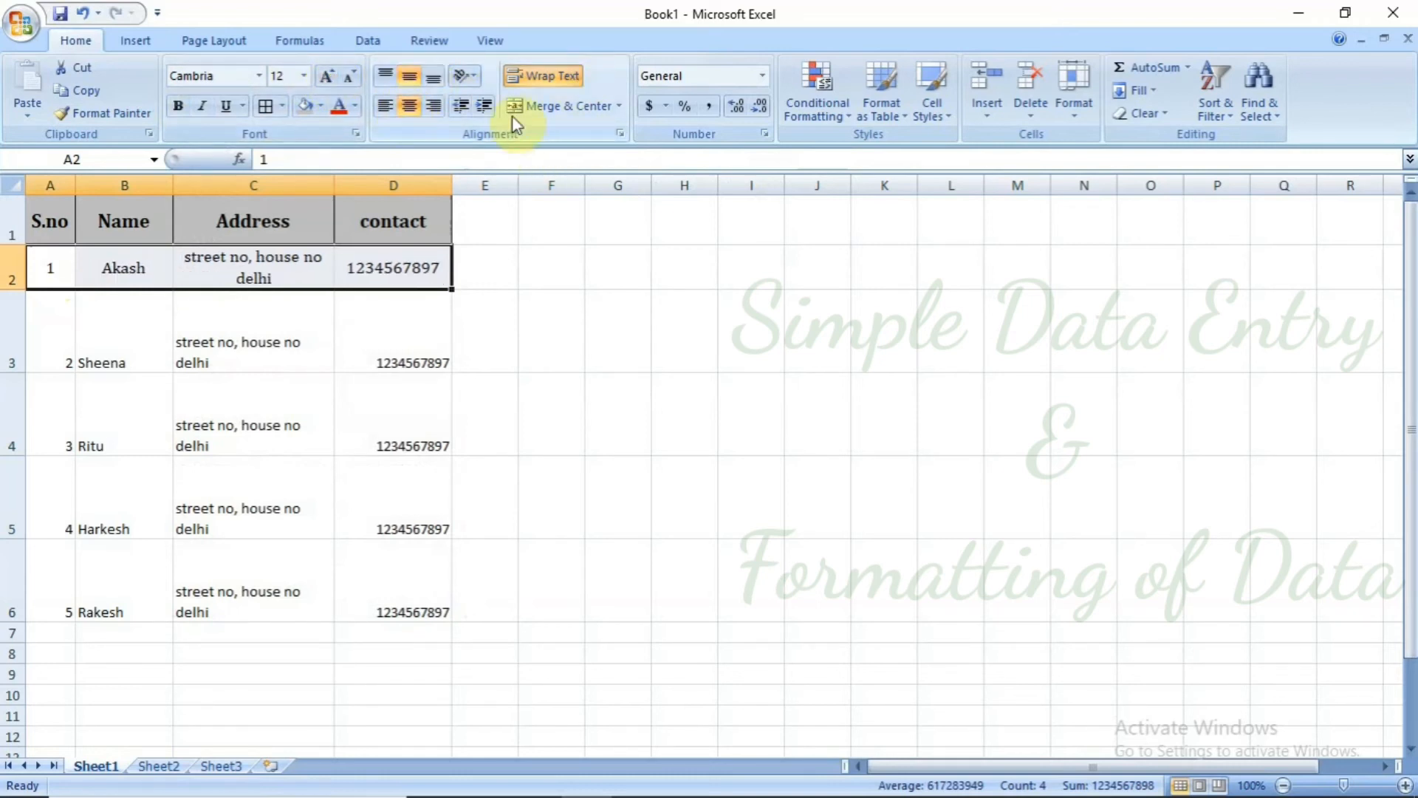
{"action": "left_click", "coordinate": [565, 79]}
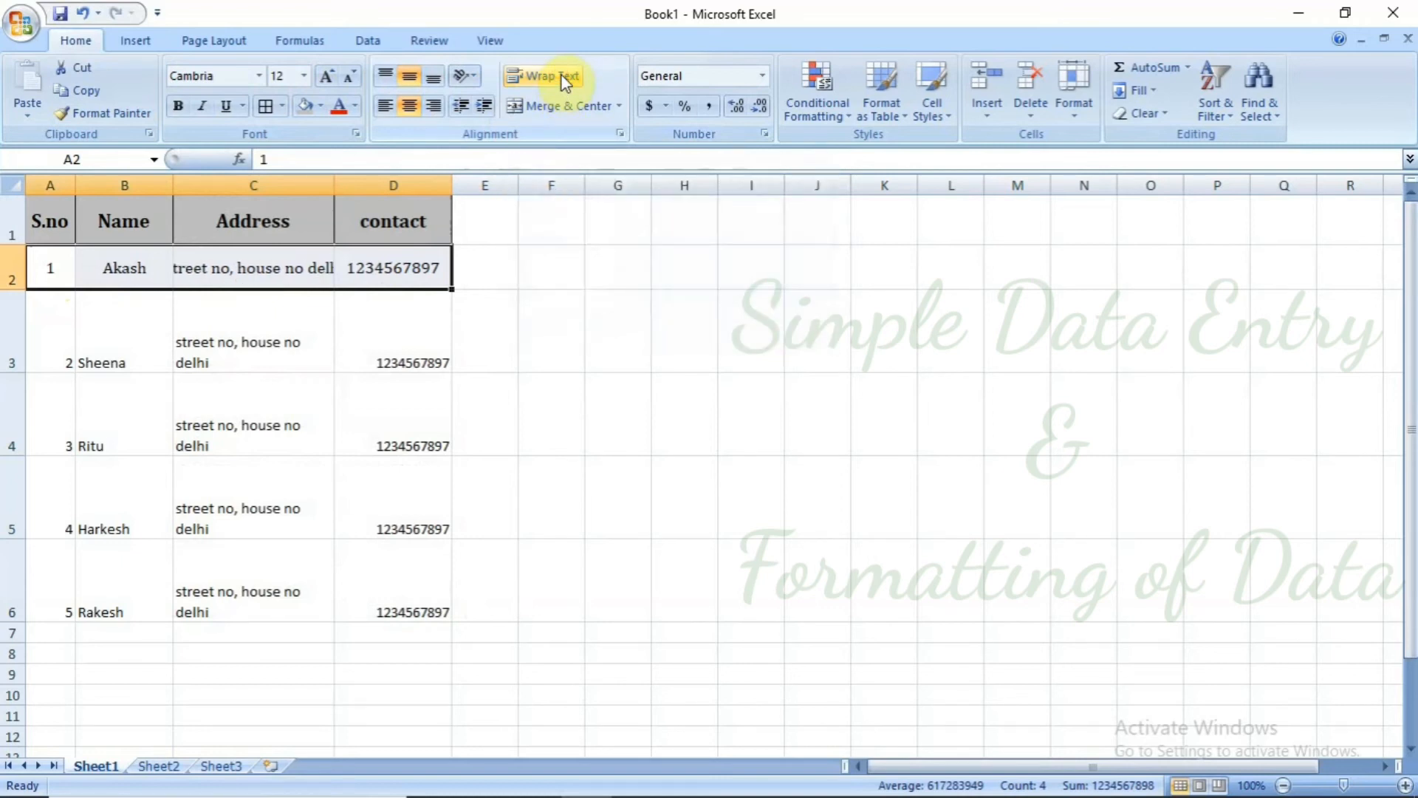
{"action": "left_click", "coordinate": [565, 78]}
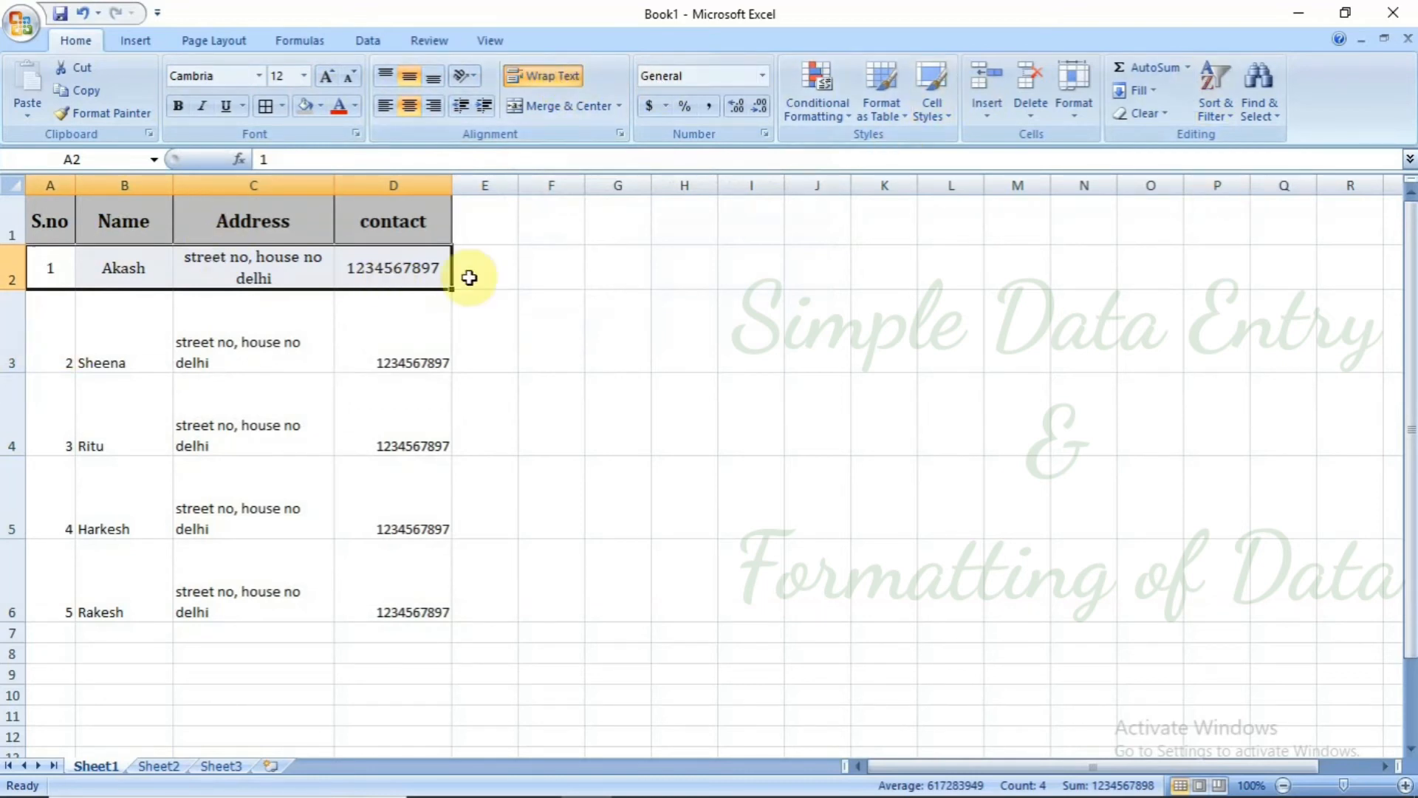
{"action": "left_click", "coordinate": [599, 317]}
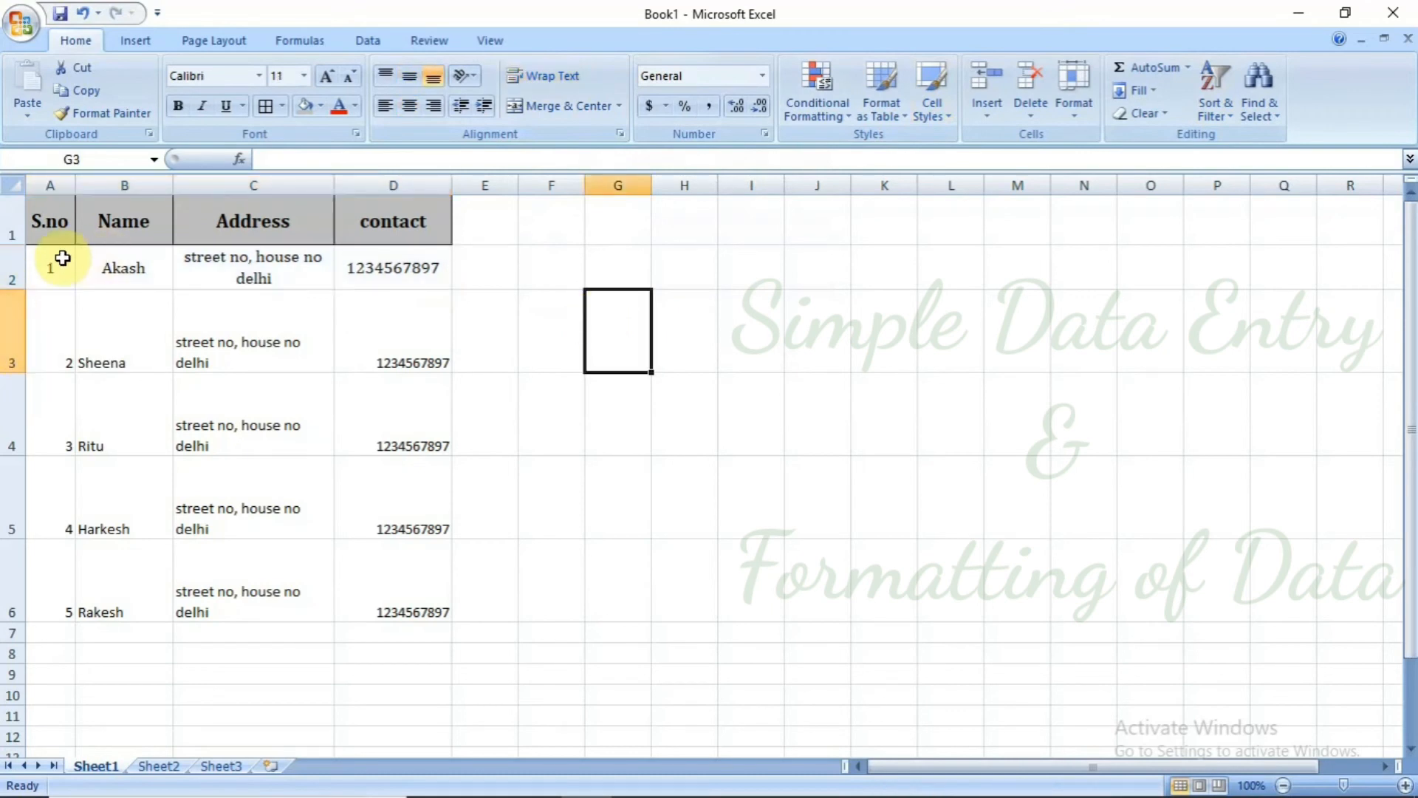
- Apply All Borders to the first record, cells A2 to D2, and set its font colour to Dark Blue, Text 2
{"action": "left_click_drag", "start_coordinate": [57, 263], "coordinate": [383, 272]}
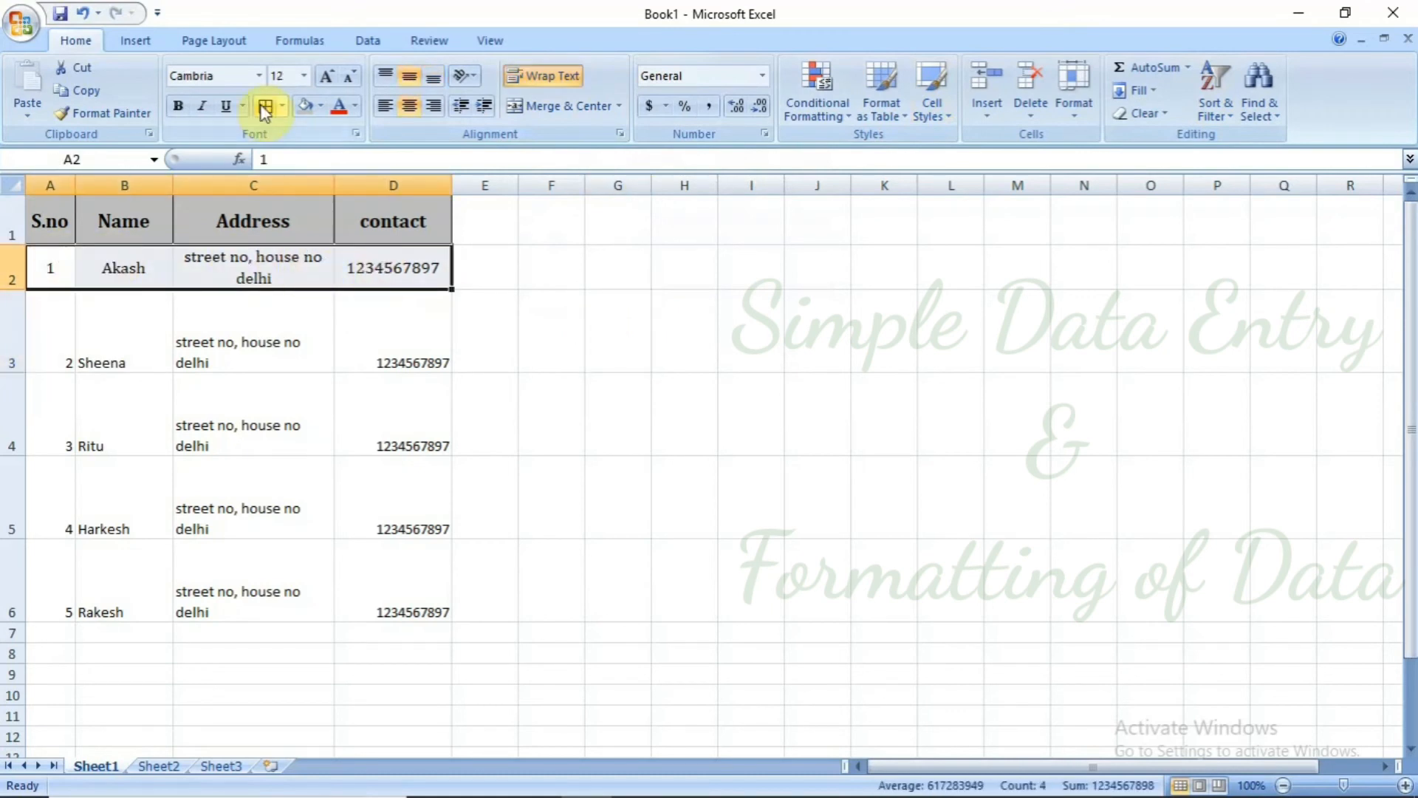
{"action": "left_click", "coordinate": [282, 108]}
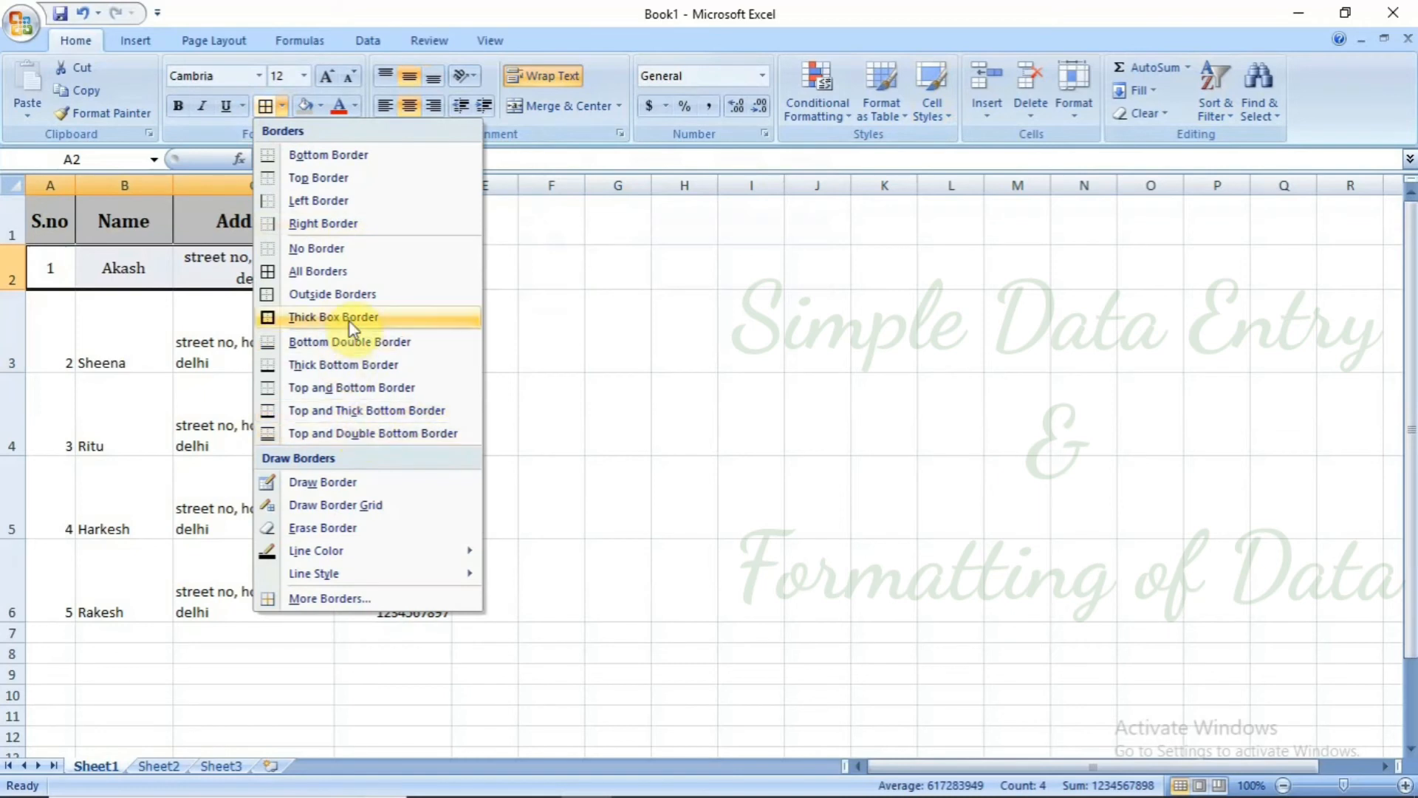
{"action": "left_click", "coordinate": [360, 271]}
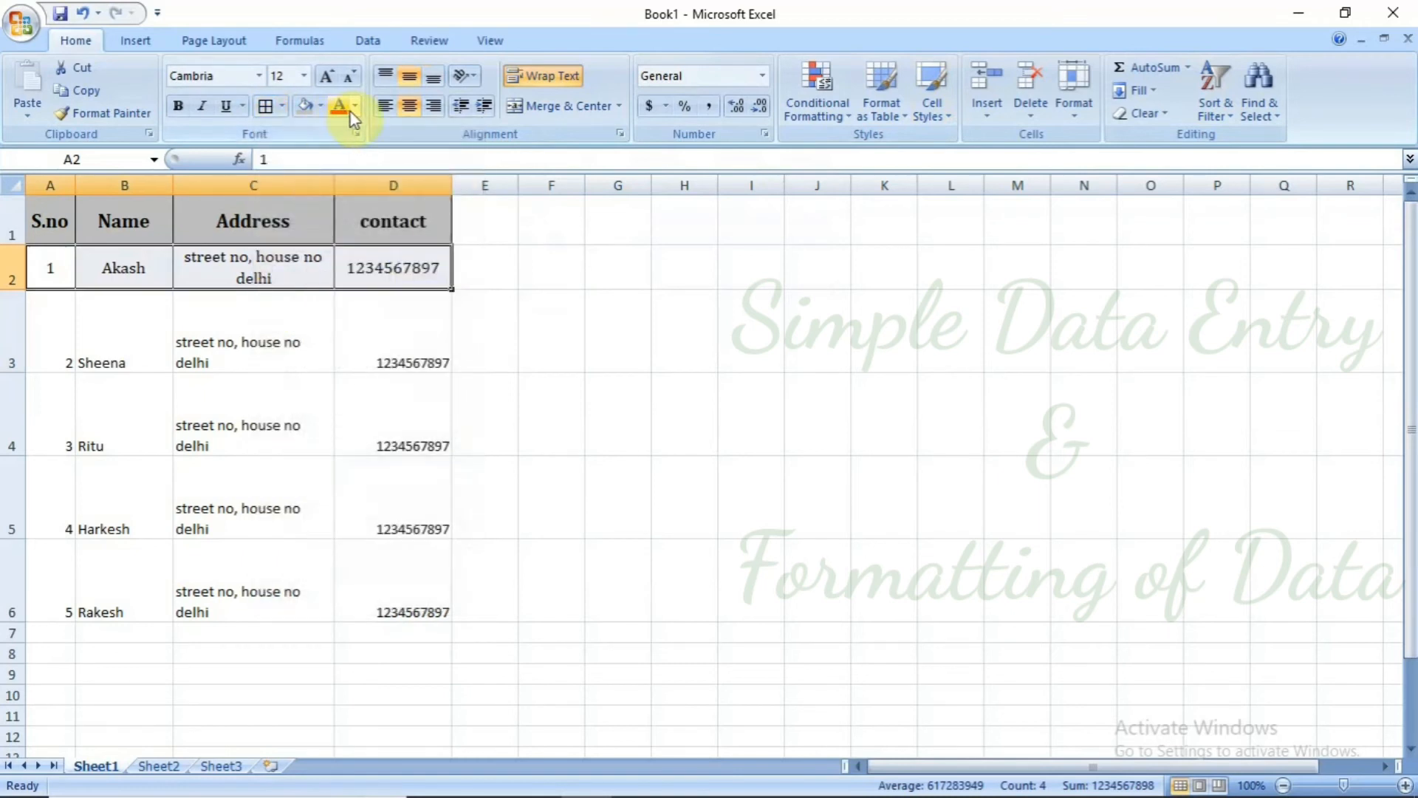
{"action": "left_click", "coordinate": [355, 106]}
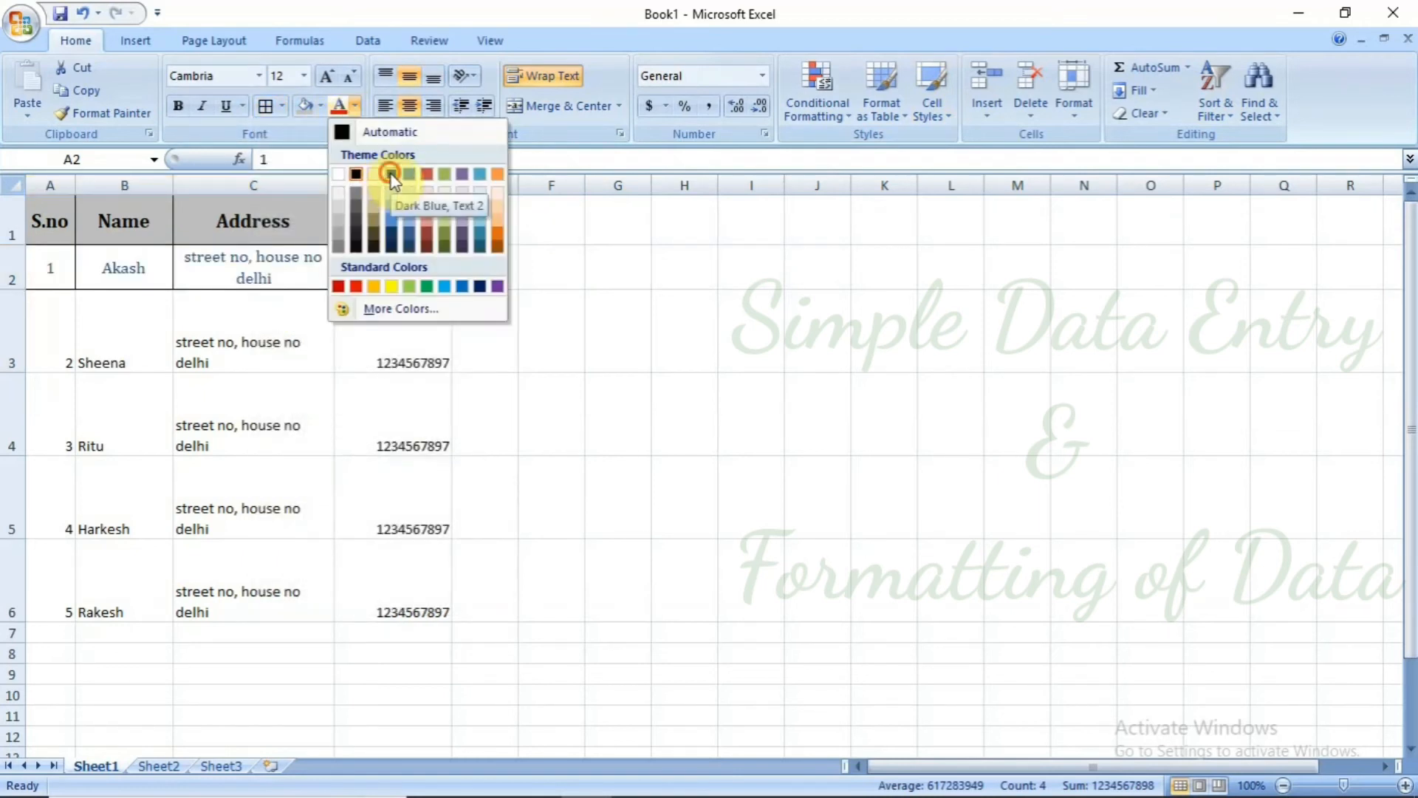
{"action": "left_click", "coordinate": [392, 175]}
{"action": "left_click", "coordinate": [380, 315]}
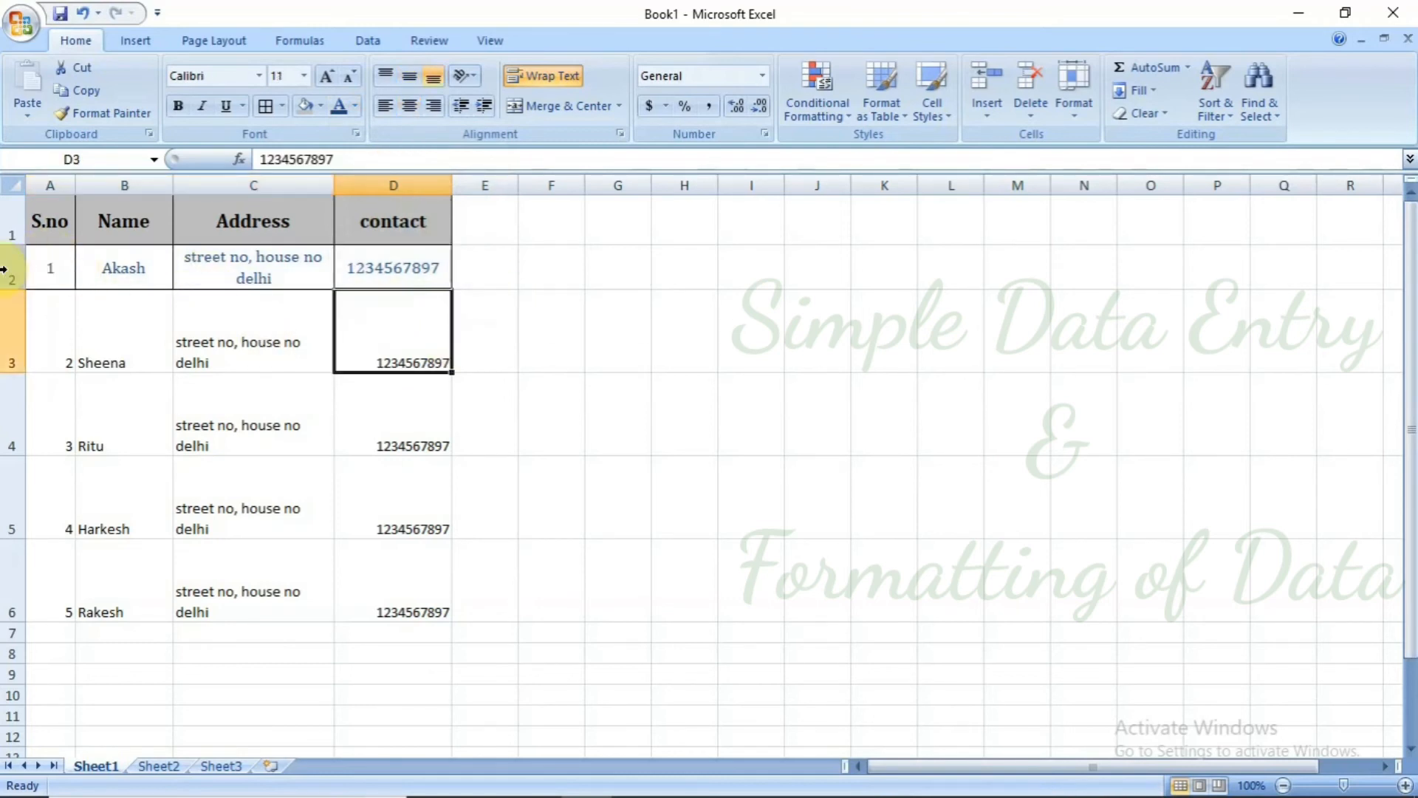
{"action": "left_click", "coordinate": [303, 355]}
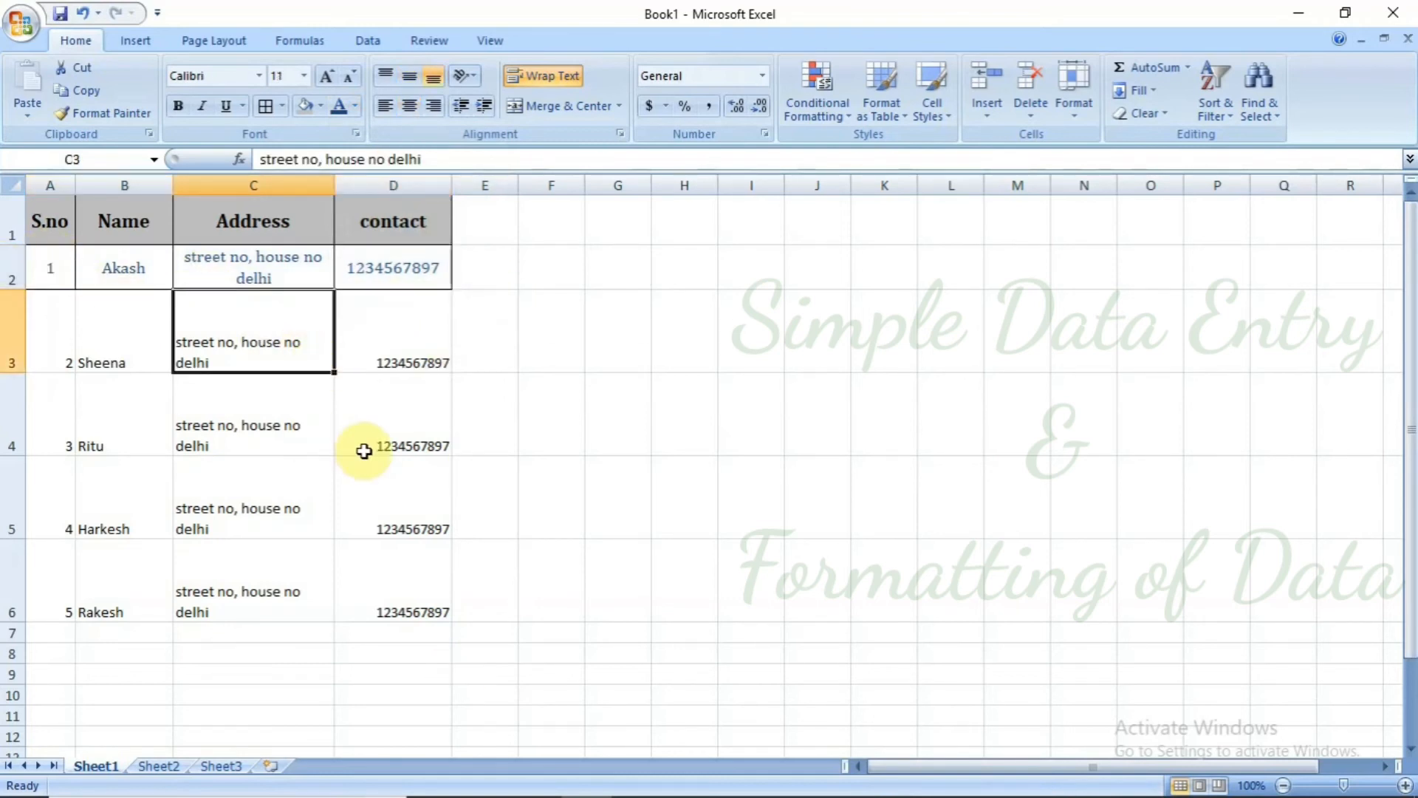
- Copy row 2's formatting onto the remaining records from row 3 and the empty rows beneath them with Format Painter
{"action": "left_click", "coordinate": [12, 265]}
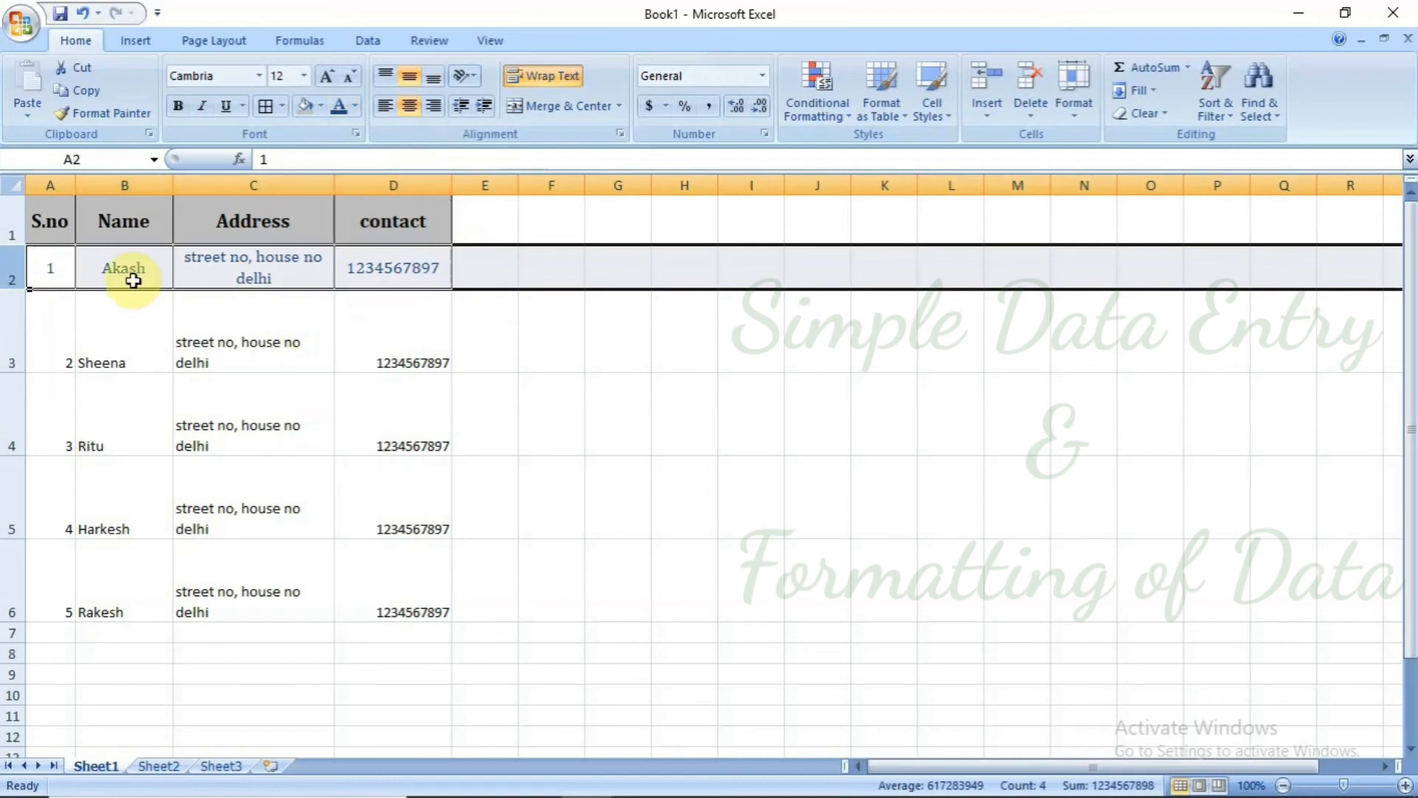
{"action": "right_click", "coordinate": [21, 268]}
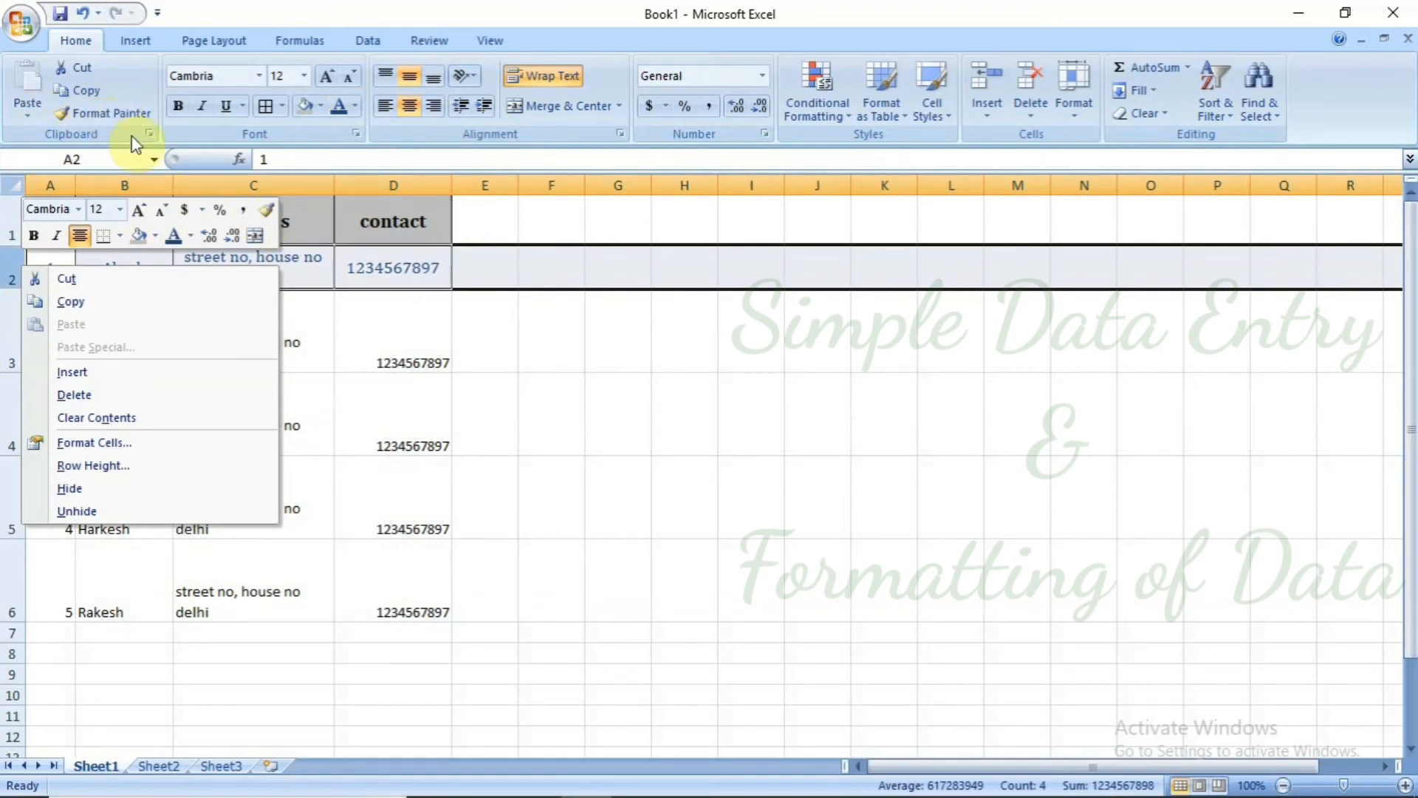
{"action": "left_click", "coordinate": [269, 215]}
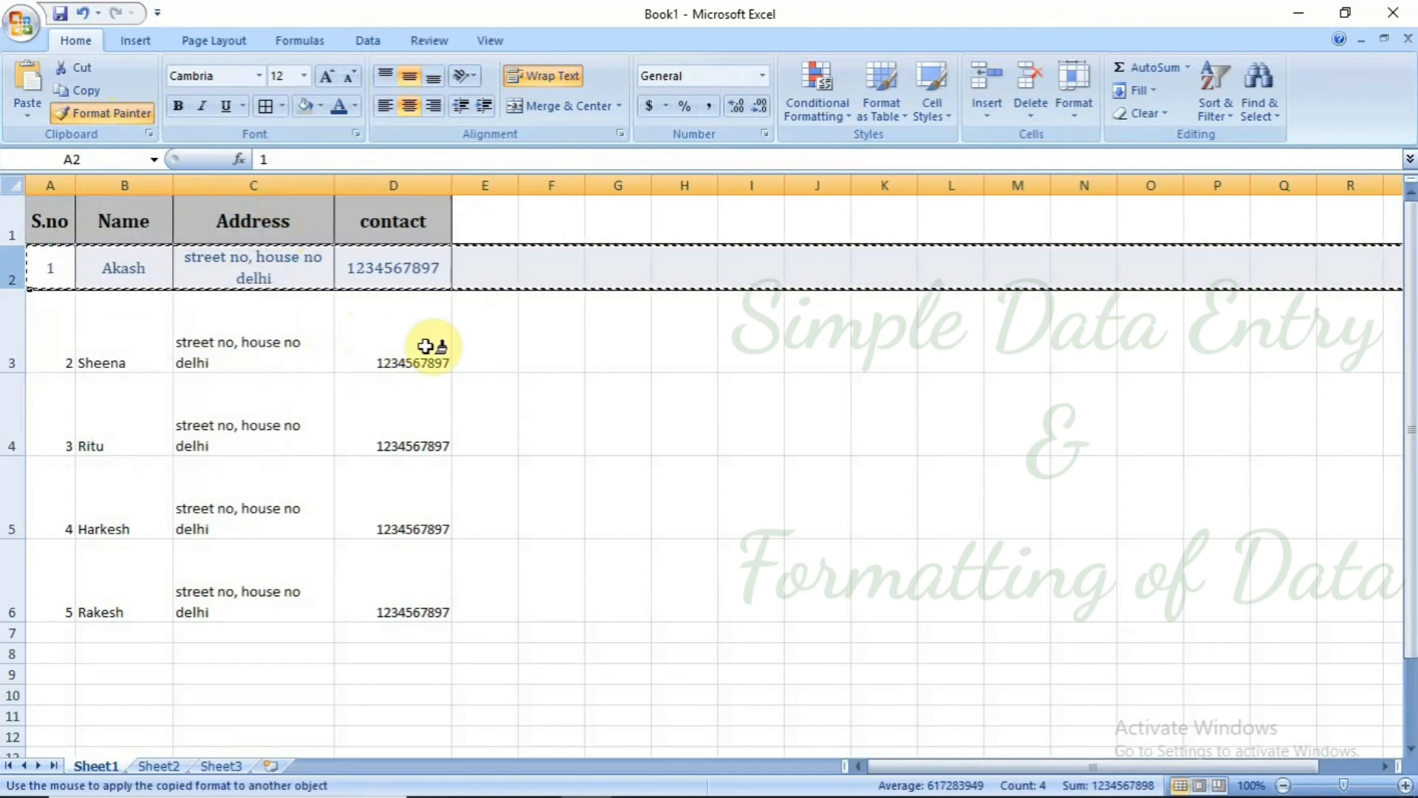
{"action": "left_click", "coordinate": [12, 319]}
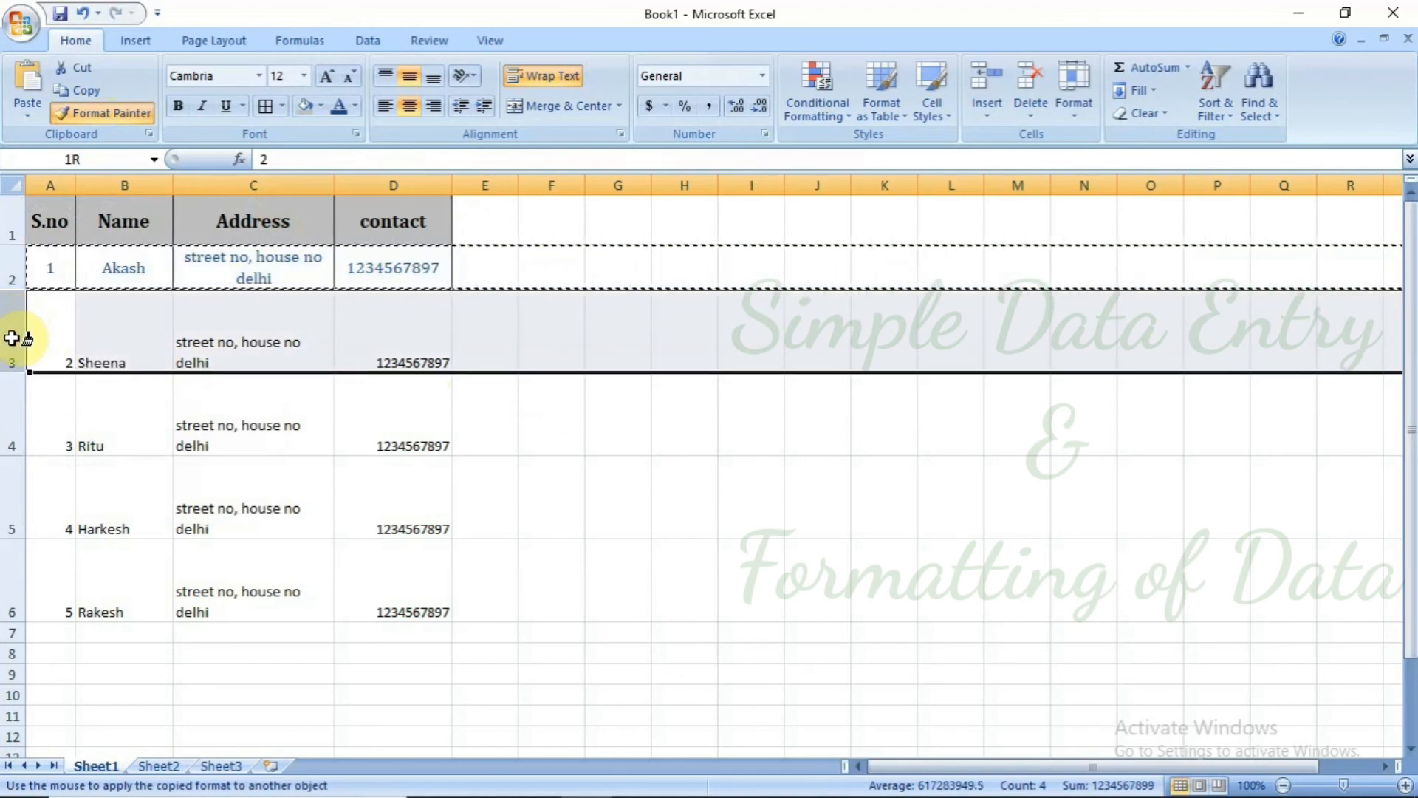
{"action": "left_click_drag", "start_coordinate": [12, 349], "coordinate": [17, 561]}
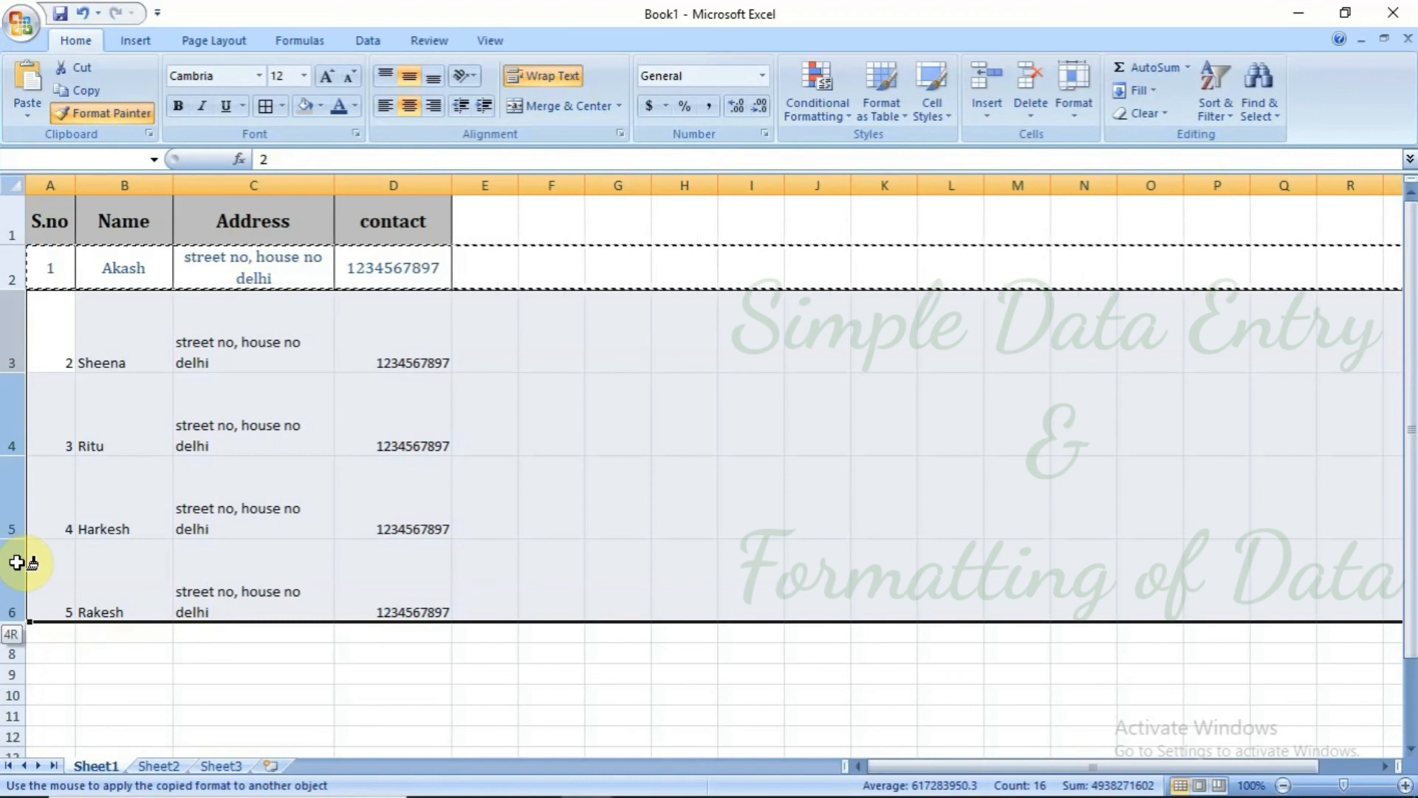
{"action": "mouse_move", "coordinate": [16, 563]}
{"action": "left_mouse_down"}
{"action": "mouse_move", "coordinate": [16, 769]}
{"action": "mouse_move", "coordinate": [58, 563]}
{"action": "mouse_move", "coordinate": [42, 623]}
{"action": "left_mouse_up"}
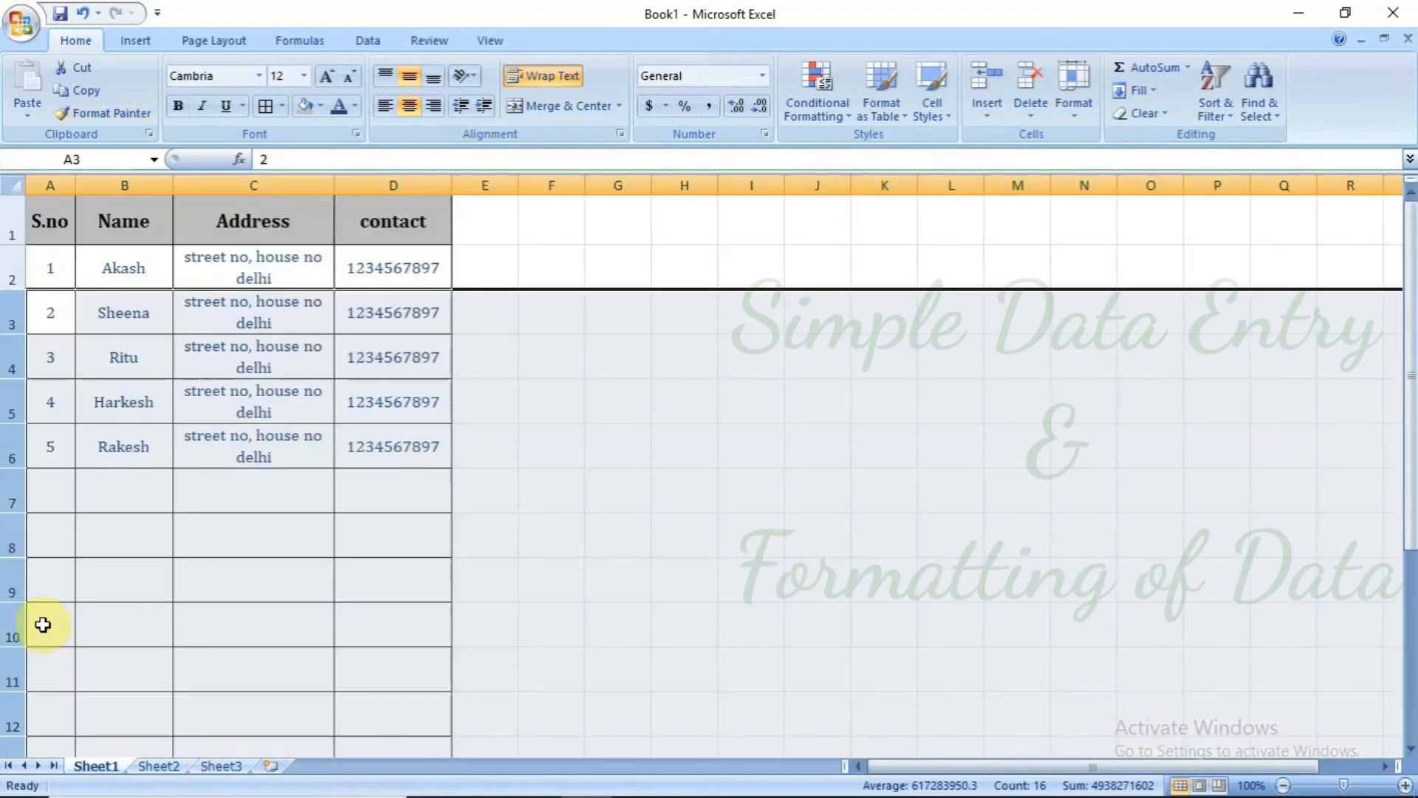
{"action": "left_click", "coordinate": [495, 521]}
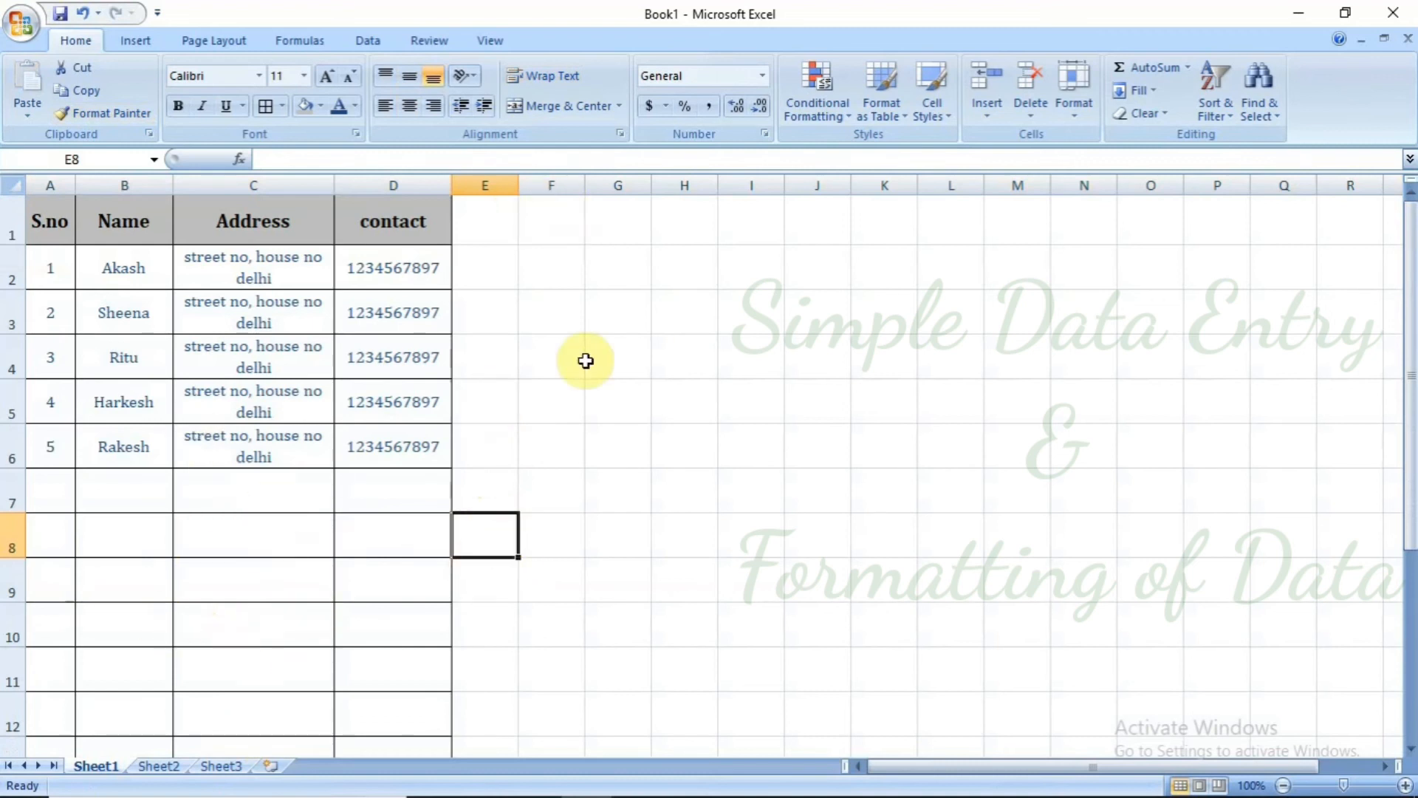
- Enter random filler text in E9, then yfyfutf in F9, ftfytd in G9 and ytd in H9
{"action": "left_click", "coordinate": [507, 588]}
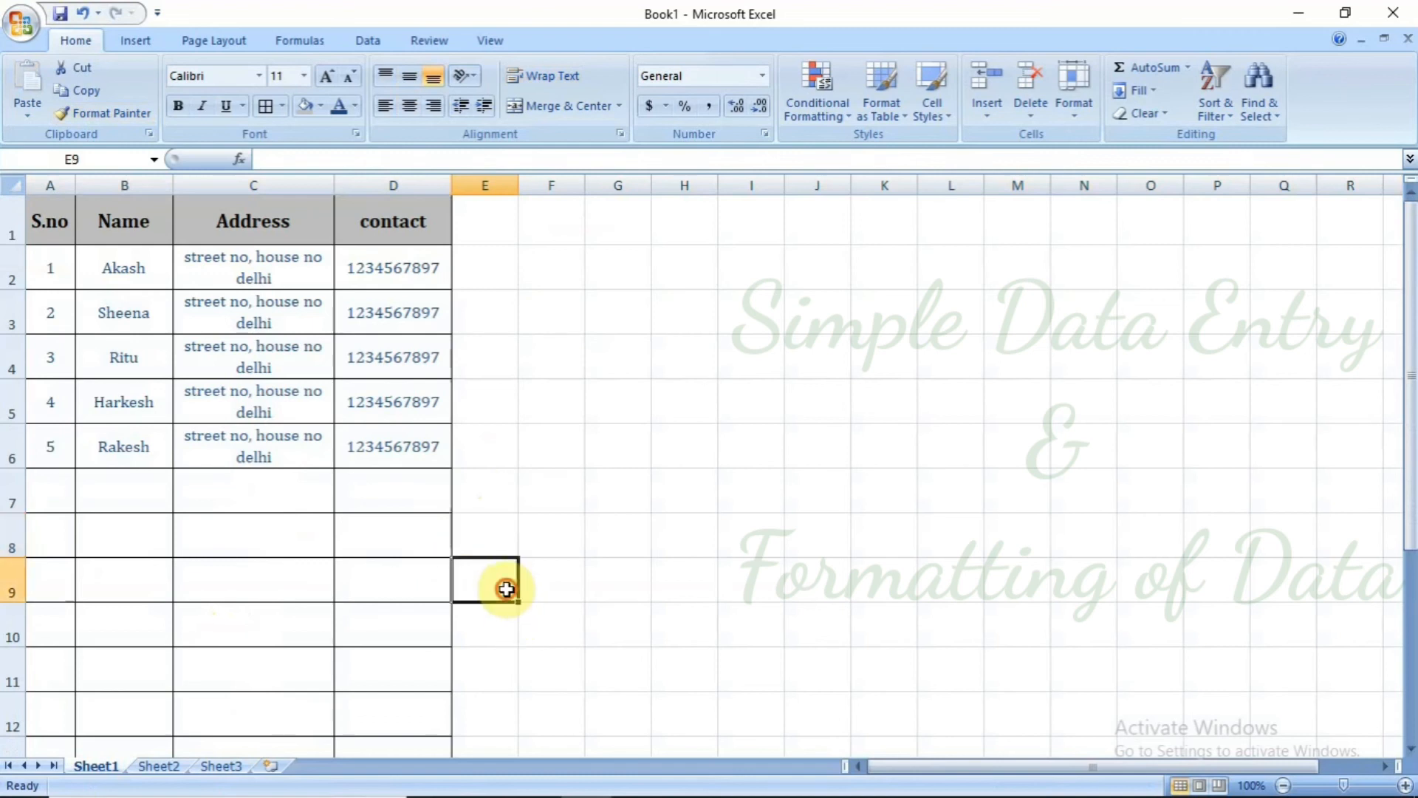
{"action": "type", "text": "hjvguuftftfyfyfut"}
{"action": "key", "text": "Tab"}
{"action": "type", "text": "yfyfutf"}
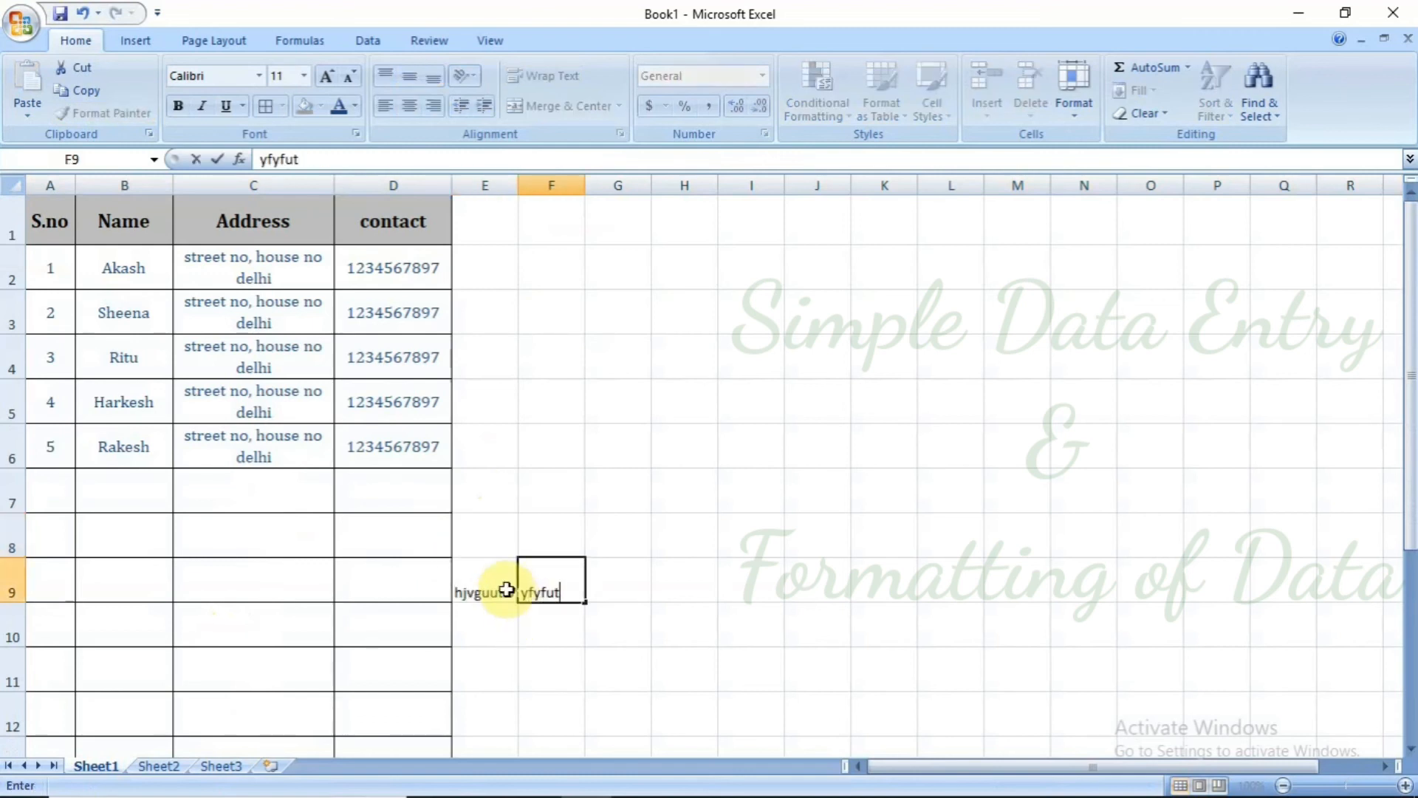
{"action": "key", "text": "Tab"}
{"action": "type", "text": "ftfytd"}
{"action": "key", "text": "Tab"}
{"action": "type", "text": "ytd"}
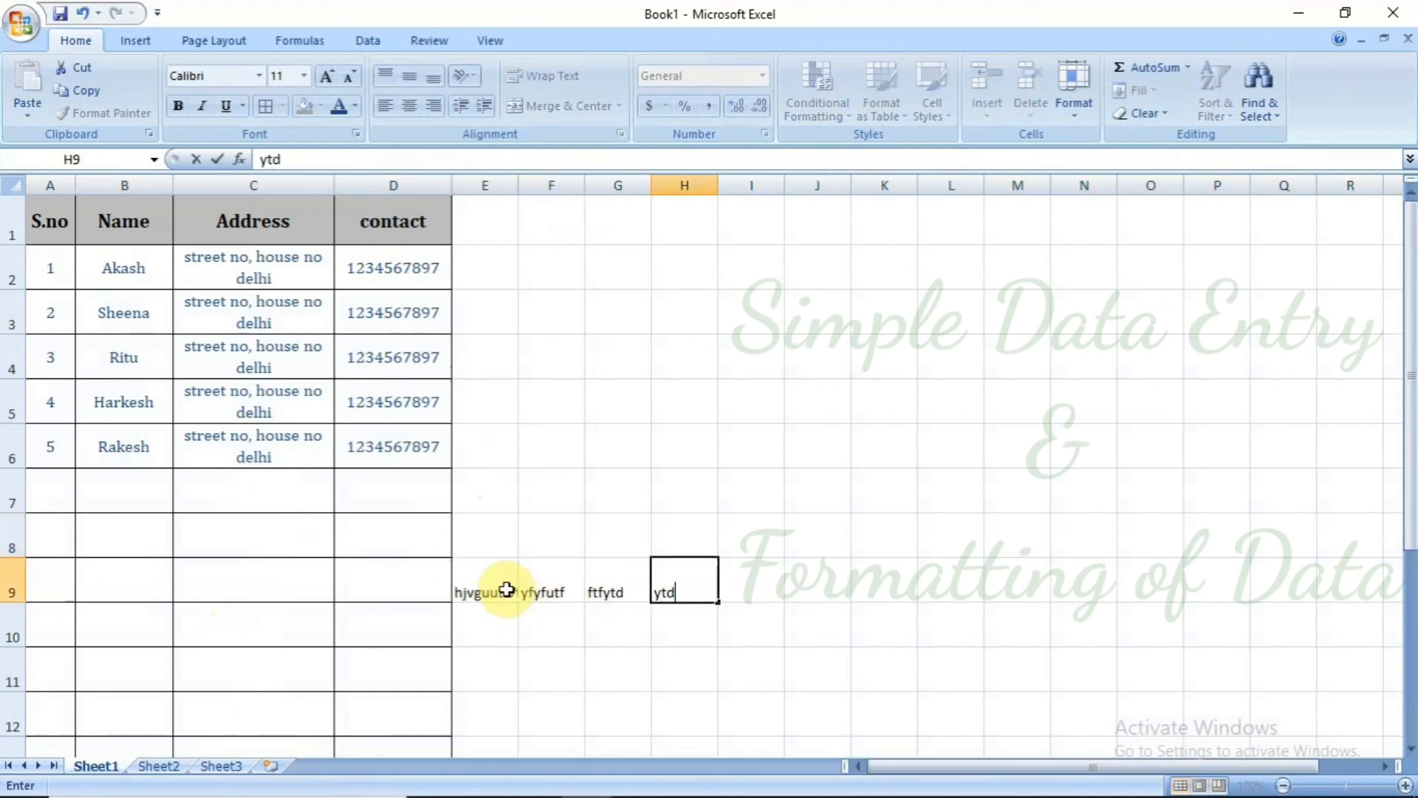
- Move the active cell back along row 9 to column A, then up two rows and down to A10
{"action": "key", "text": "Left"}
{"action": "key", "text": "Left"}
{"action": "key", "text": "Left"}
{"action": "key", "text": "Left"}
{"action": "key", "text": "Left"}
{"action": "key", "text": "Left"}
{"action": "key", "text": "Left"}
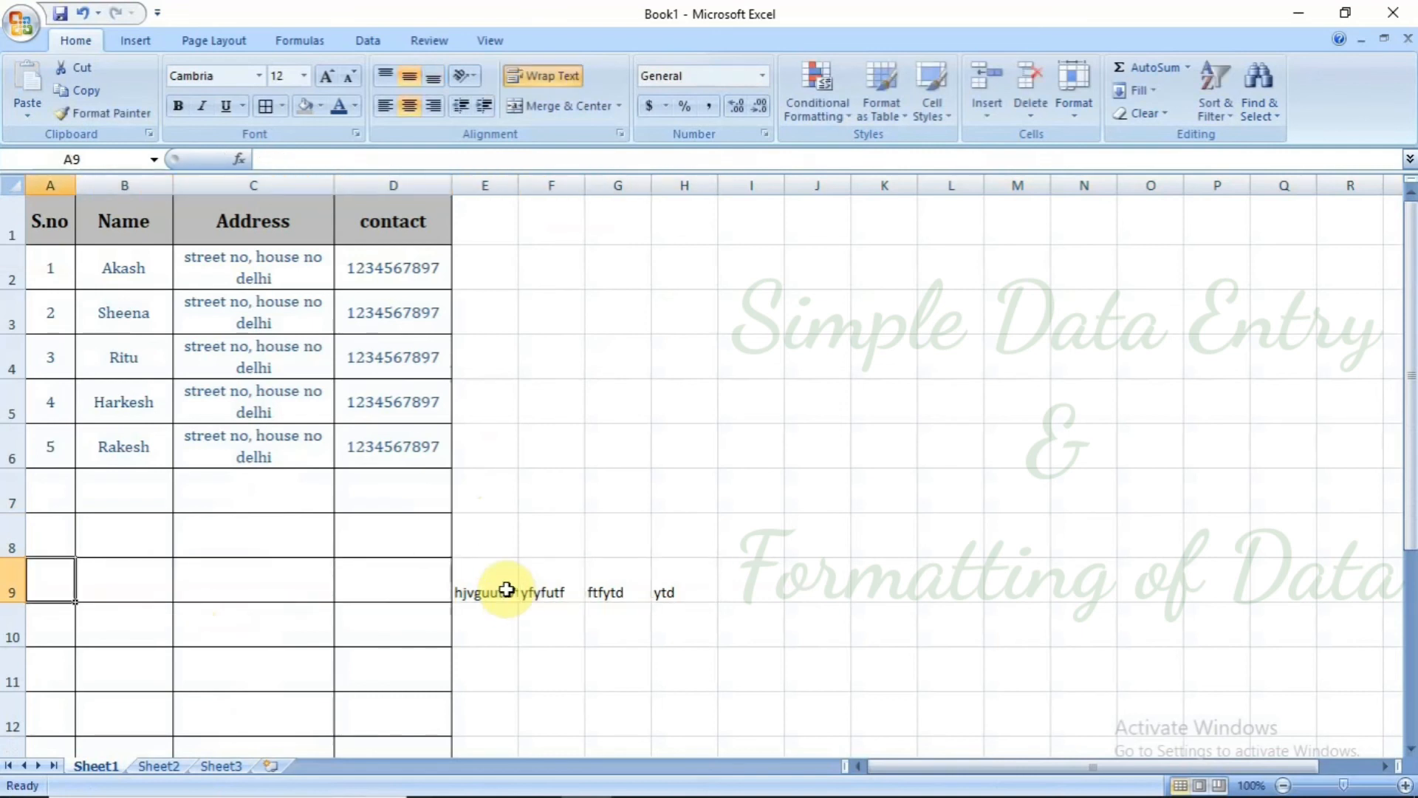
{"action": "key", "text": "Up"}
{"action": "key", "text": "Up"}
{"action": "key", "text": "Down"}
{"action": "key", "text": "Down"}
{"action": "key", "text": "Down"}
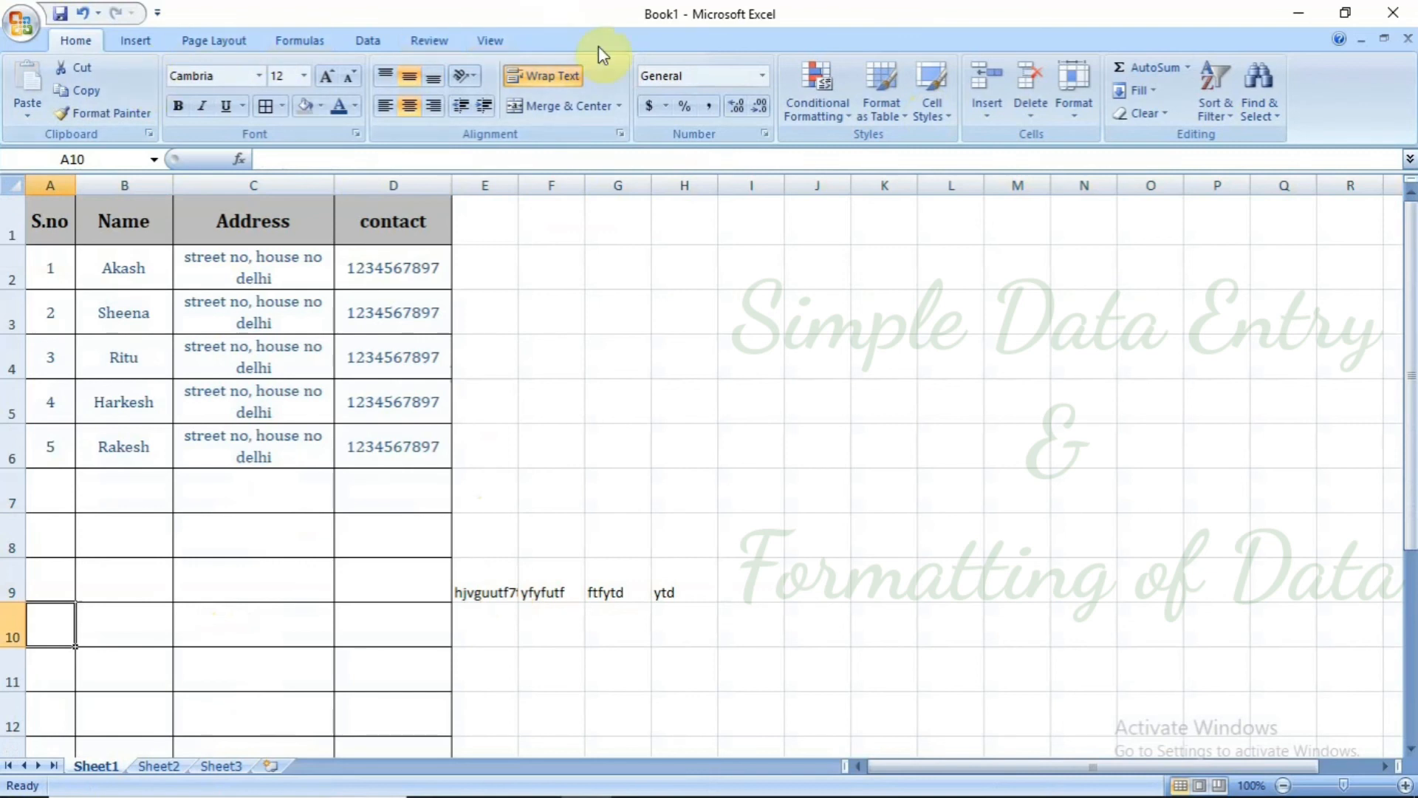
- Move the active cell down to A13 and back to A10, then across row 10 to E10
{"action": "key", "text": "Down"}
{"action": "key", "text": "Down"}
{"action": "key", "text": "Down"}
{"action": "key", "text": "Up"}
{"action": "key", "text": "Up"}
{"action": "key", "text": "Up"}
{"action": "key", "text": "Right"}
{"action": "key", "text": "Right"}
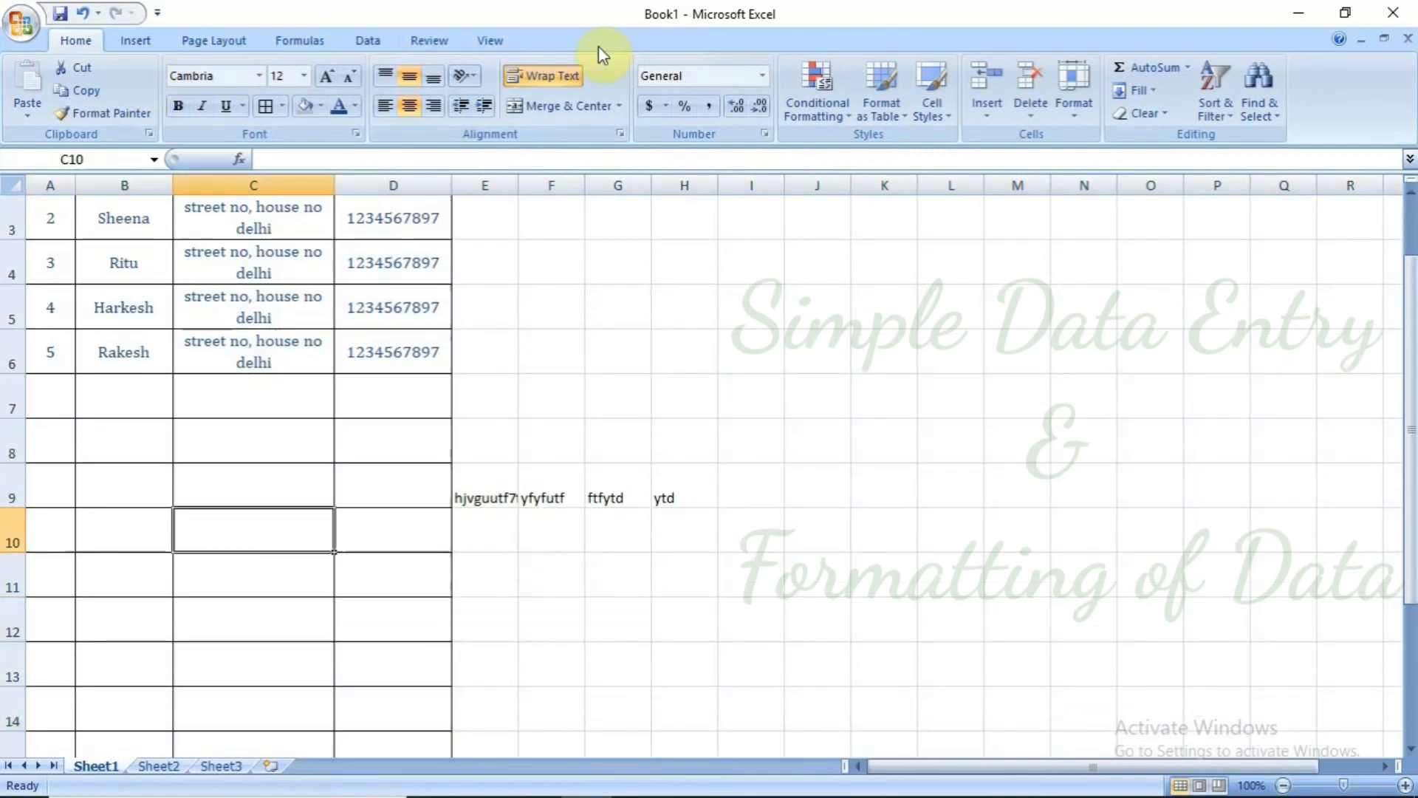
{"action": "key", "text": "Right"}
{"action": "key", "text": "Right"}
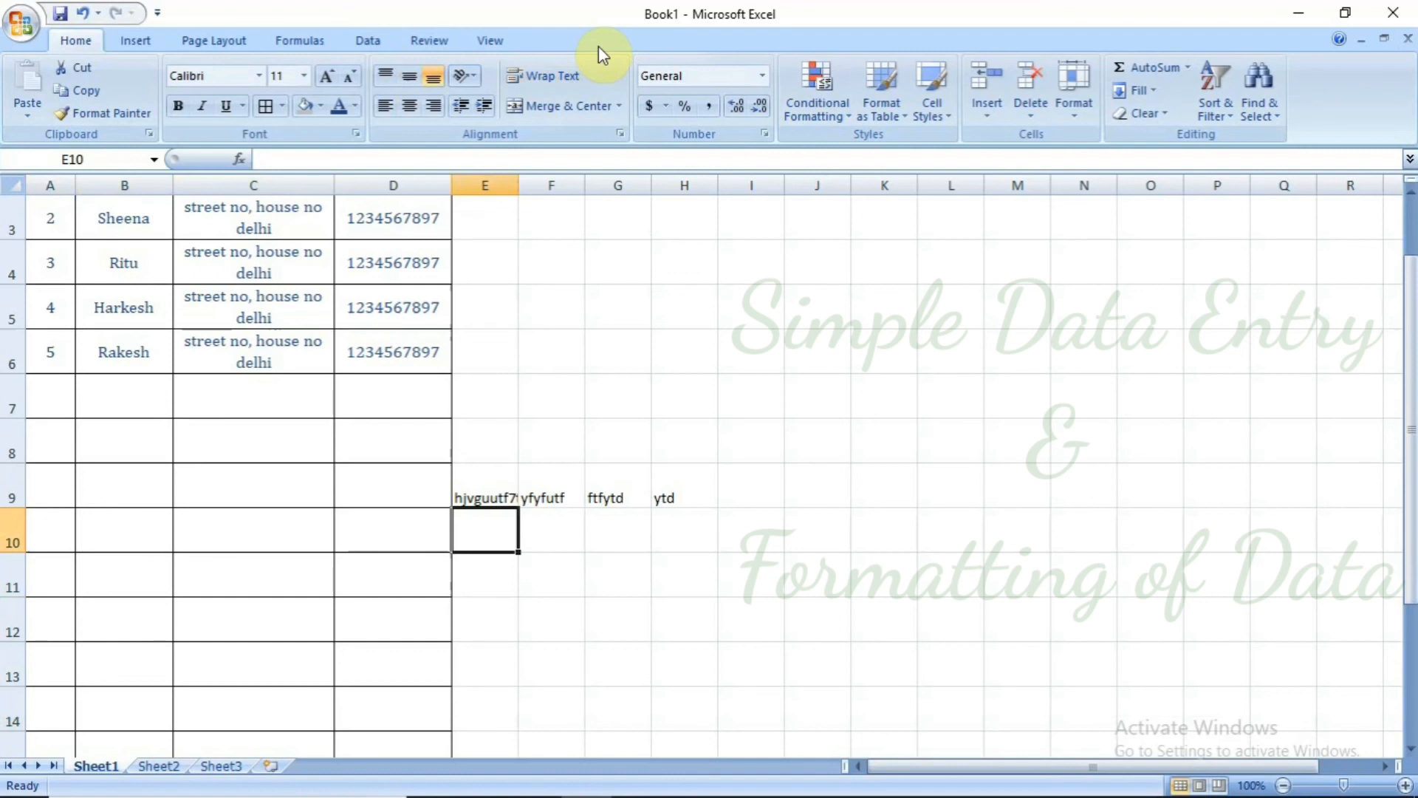
{"action": "key", "text": "Left"}
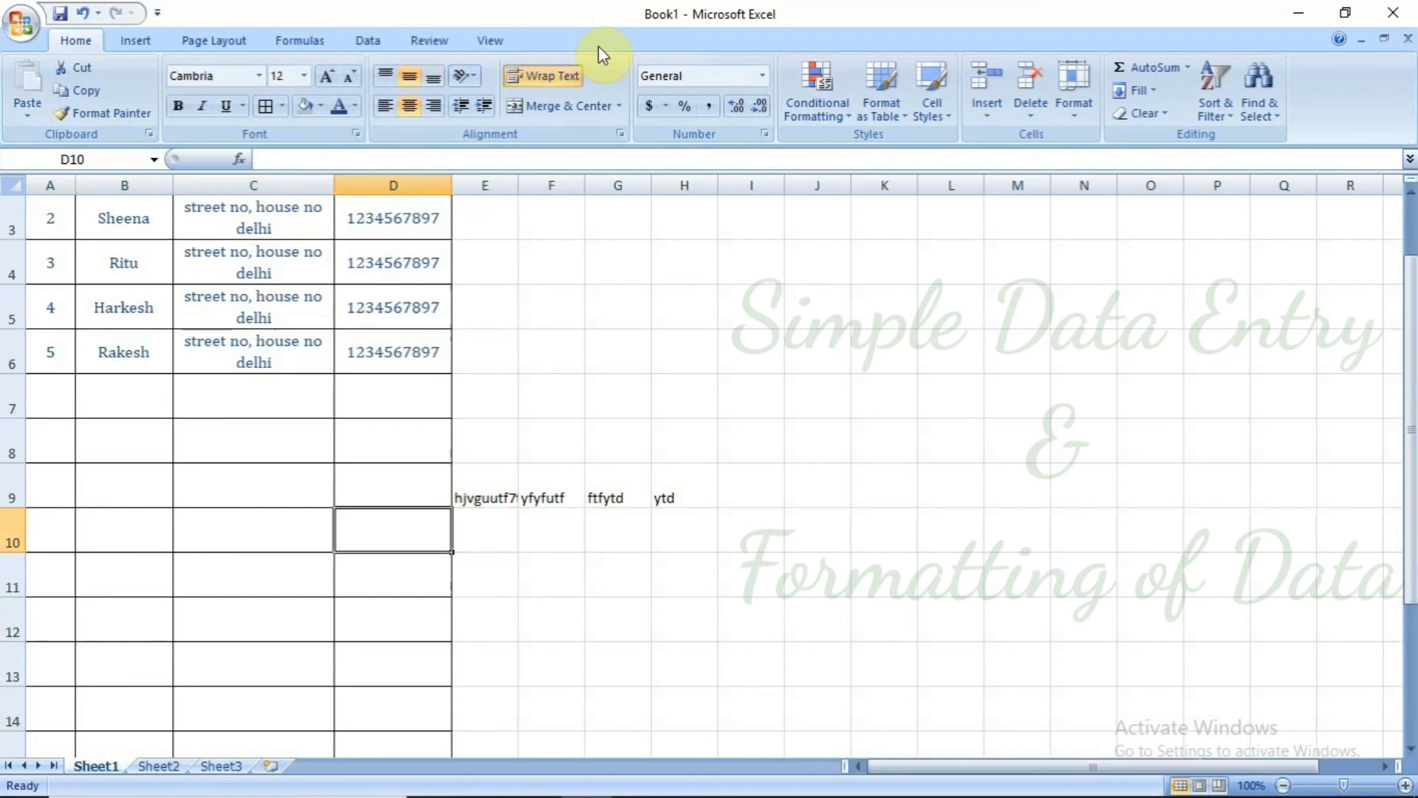
{"action": "key", "text": "Right"}
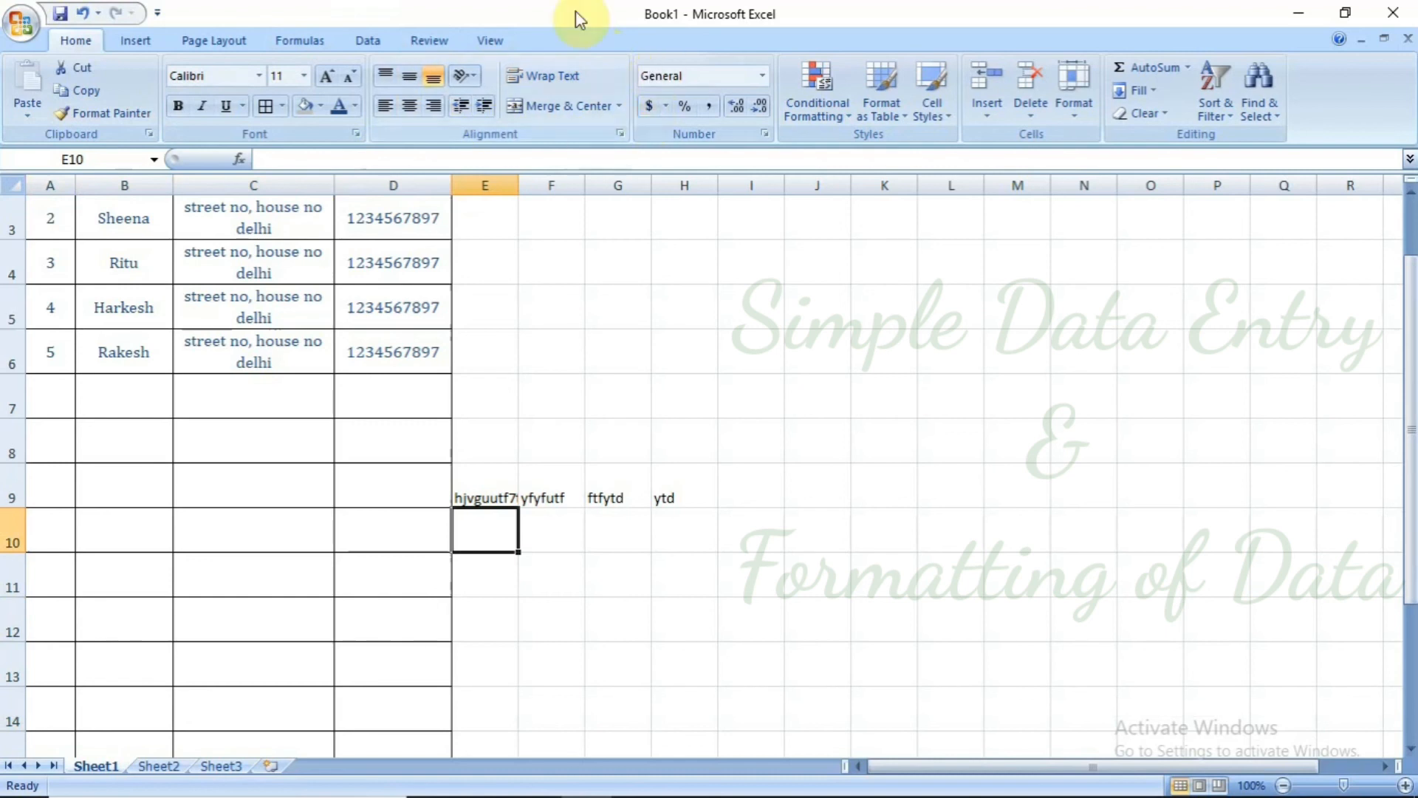
{"action": "key", "text": "Left"}
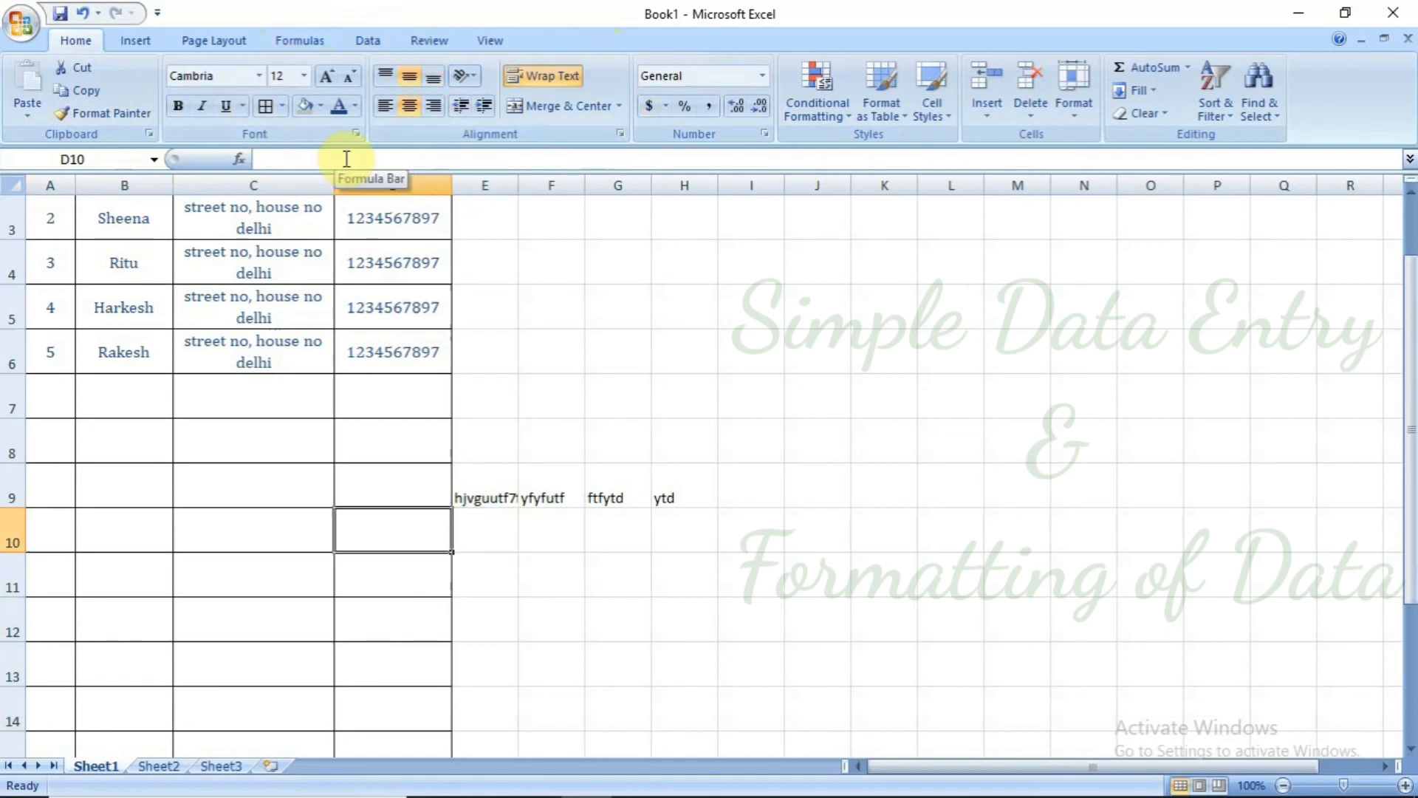
{"action": "key", "text": "Right"}
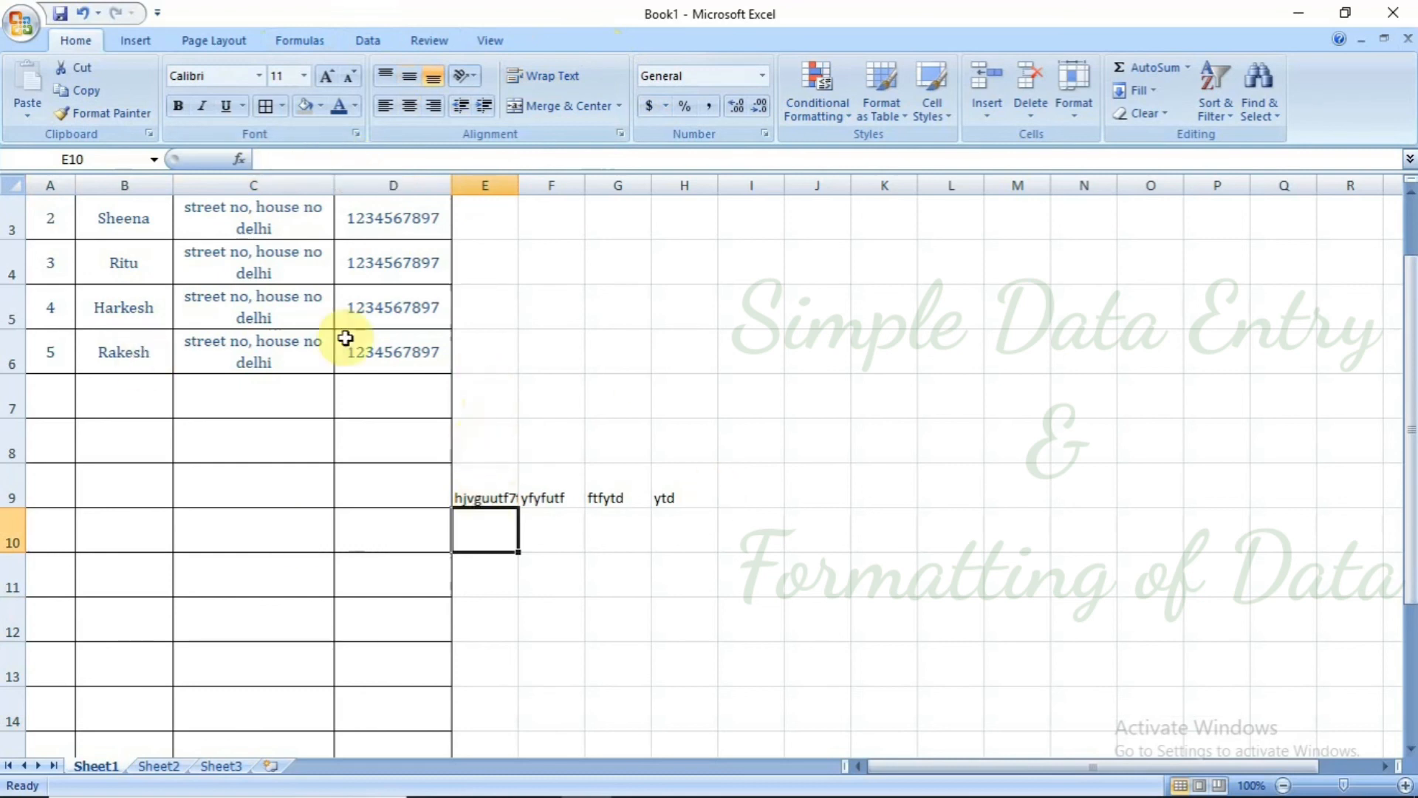
- Move the active cell up column E to E1 and jump to the start of row 1
{"action": "key", "text": "Up"}
{"action": "key", "text": "Up"}
{"action": "key", "text": "Up"}
{"action": "key", "text": "Up"}
{"action": "key", "text": "Up"}
{"action": "key", "text": "Up"}
{"action": "key", "text": "Up"}
{"action": "key", "text": "Up"}
{"action": "key", "text": "Up"}
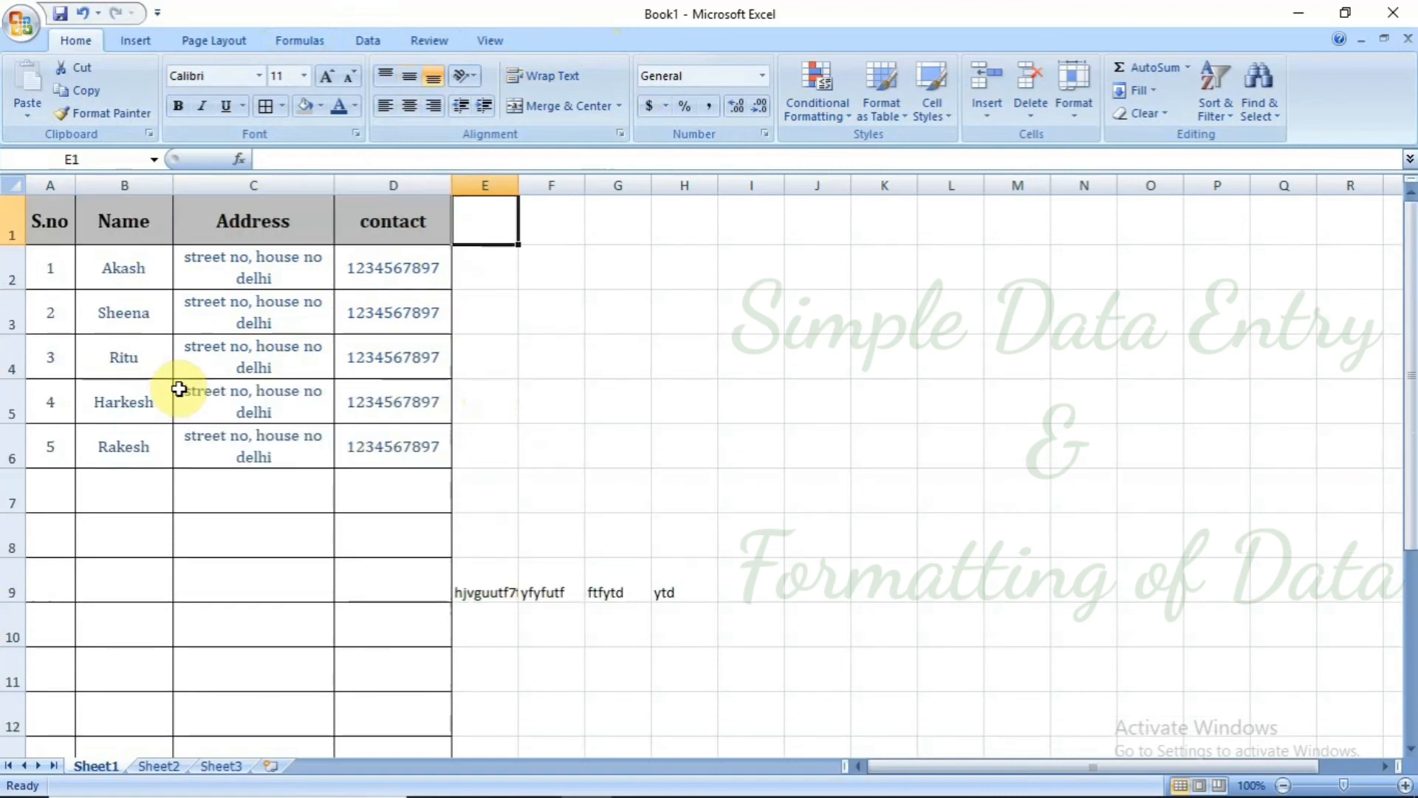
{"action": "key", "text": "Home"}
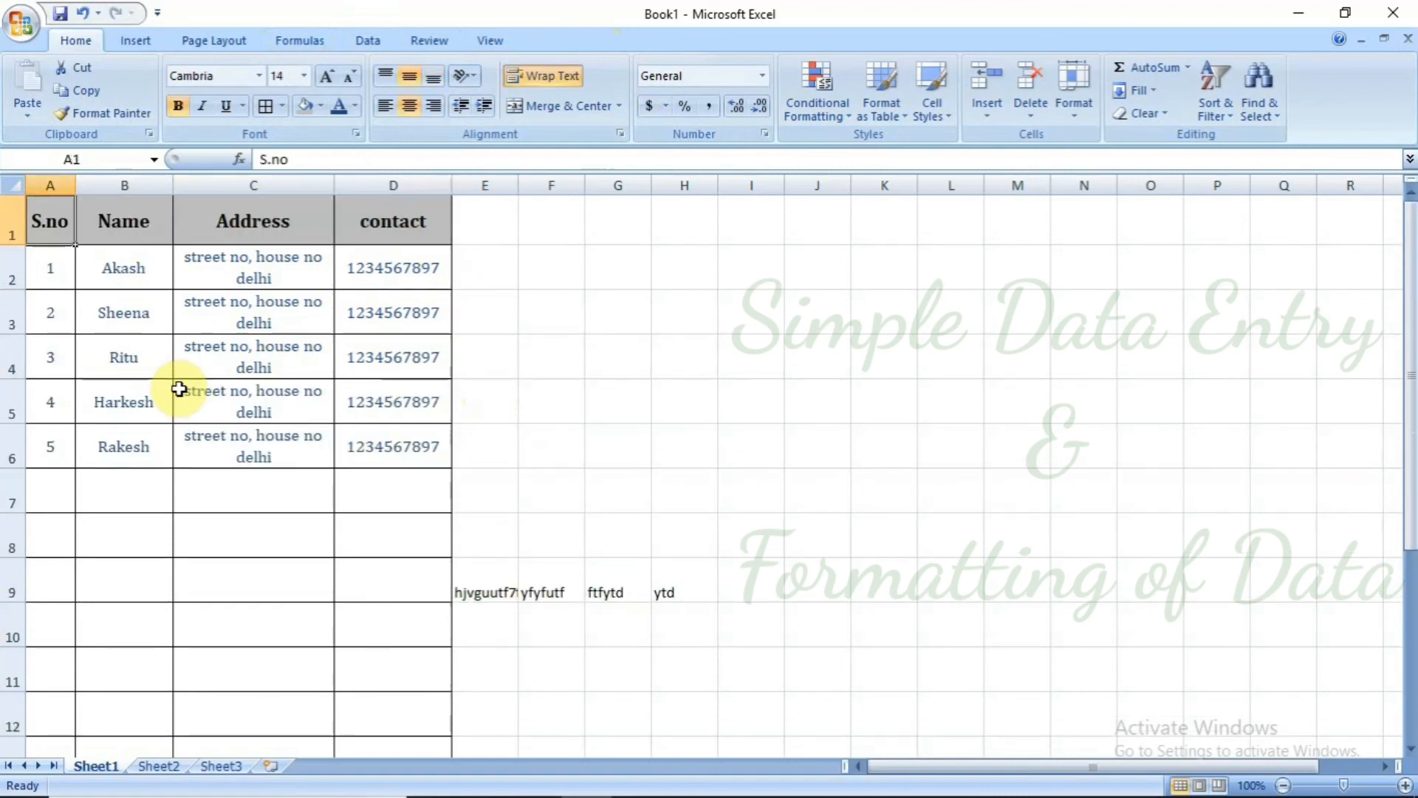
- Move the active cell down column A to A8 and back, then along row 1 to H1
{"action": "key", "text": "Down"}
{"action": "key", "text": "Down"}
{"action": "key", "text": "Down"}
{"action": "key", "text": "Down"}
{"action": "key", "text": "Down"}
{"action": "key", "text": "Down"}
{"action": "key", "text": "Down"}
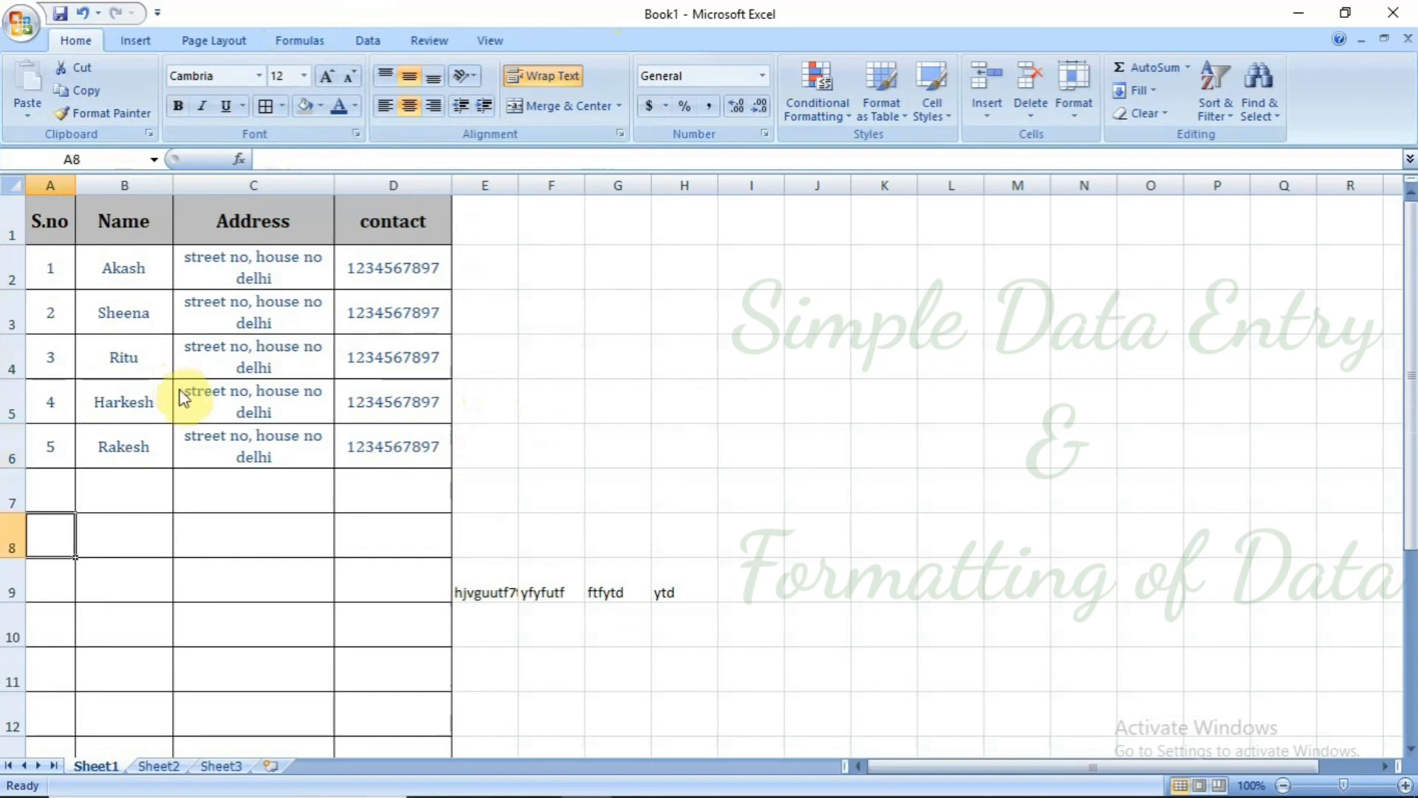
{"action": "key", "text": "Up"}
{"action": "key", "text": "Up"}
{"action": "key", "text": "Up"}
{"action": "key", "text": "Up"}
{"action": "key", "text": "Up"}
{"action": "key", "text": "Up"}
{"action": "key", "text": "Up"}
{"action": "key", "text": "Right"}
{"action": "key", "text": "Right"}
{"action": "key", "text": "Right"}
{"action": "key", "text": "Right"}
{"action": "key", "text": "Right"}
{"action": "key", "text": "Right"}
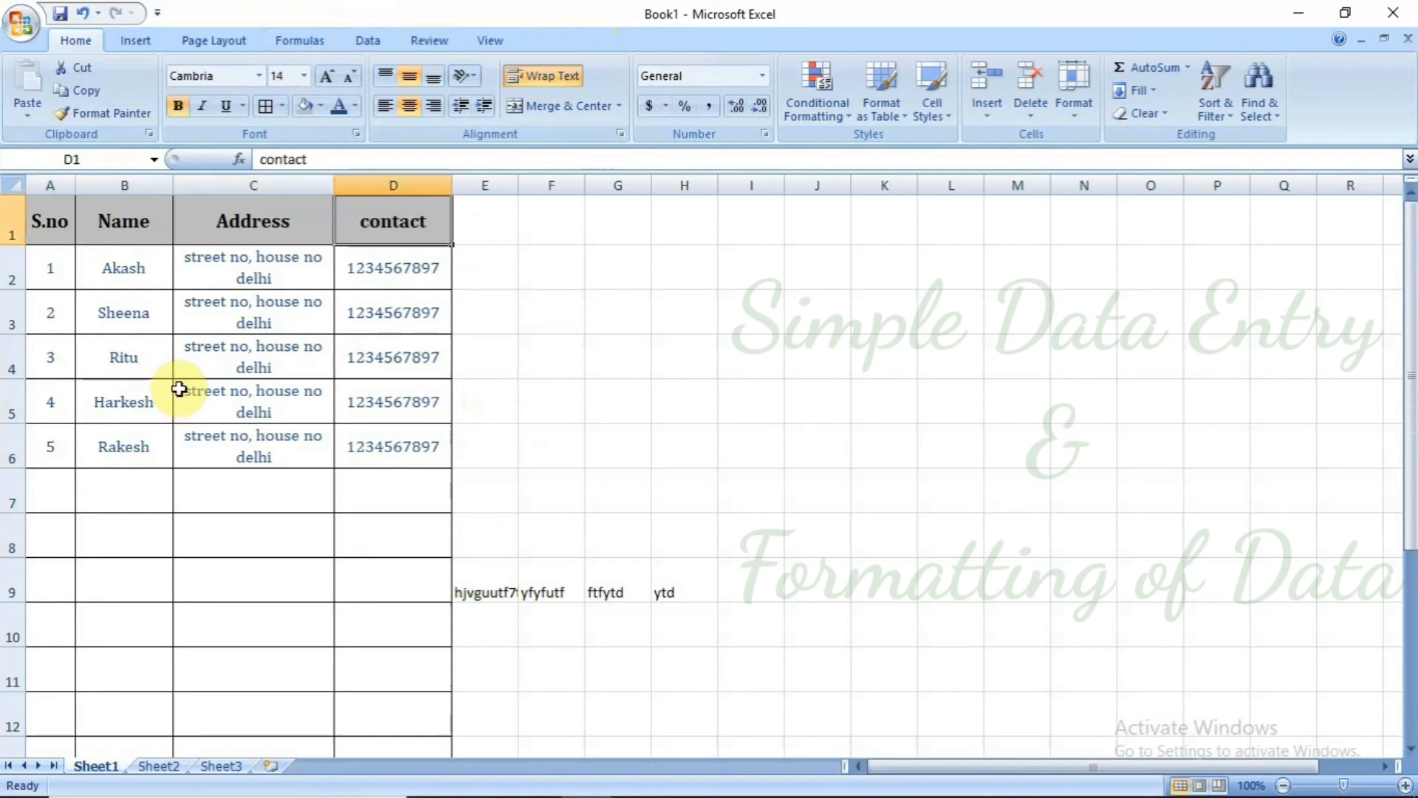
{"action": "key", "text": "Right"}
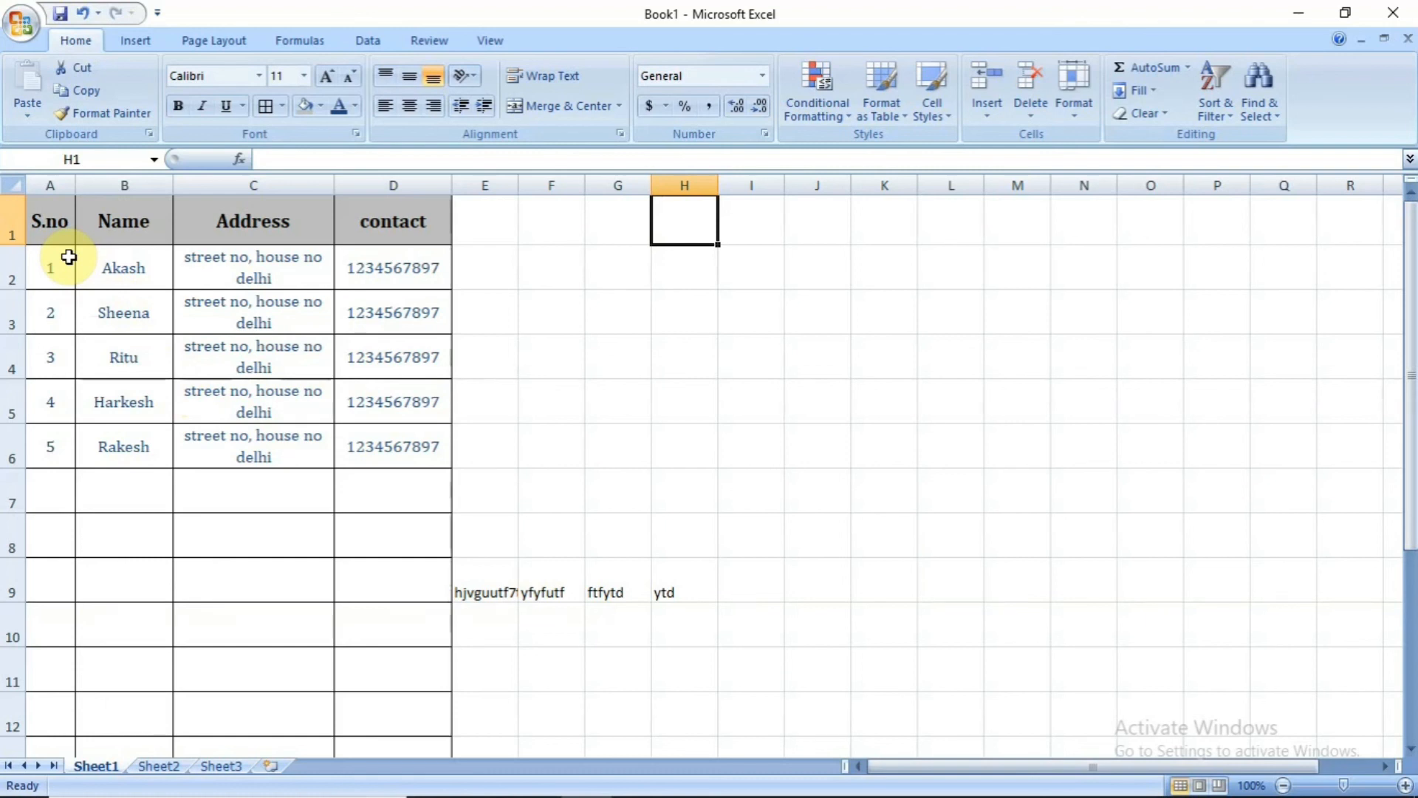
- Select the S.no header cell, A1
{"action": "left_click", "coordinate": [56, 232]}
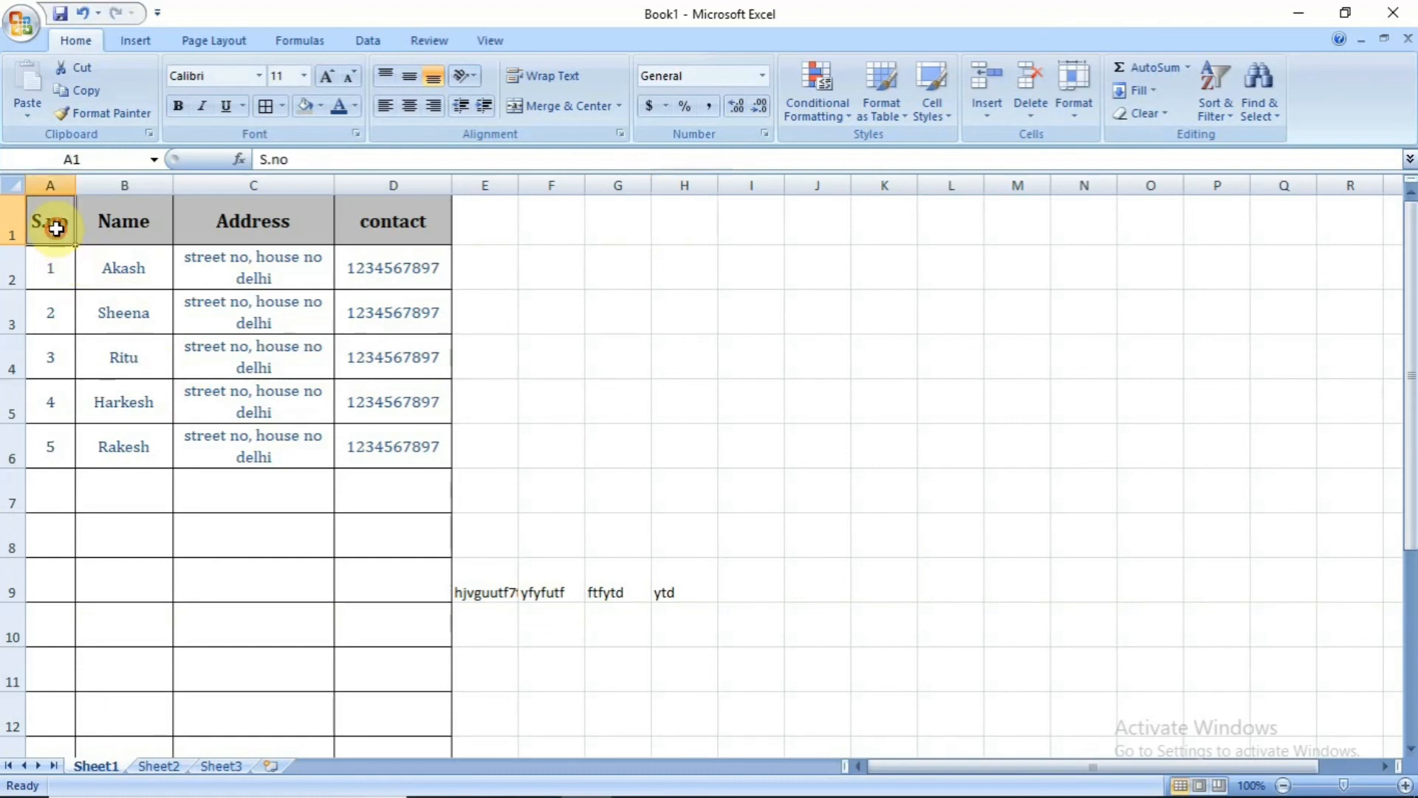